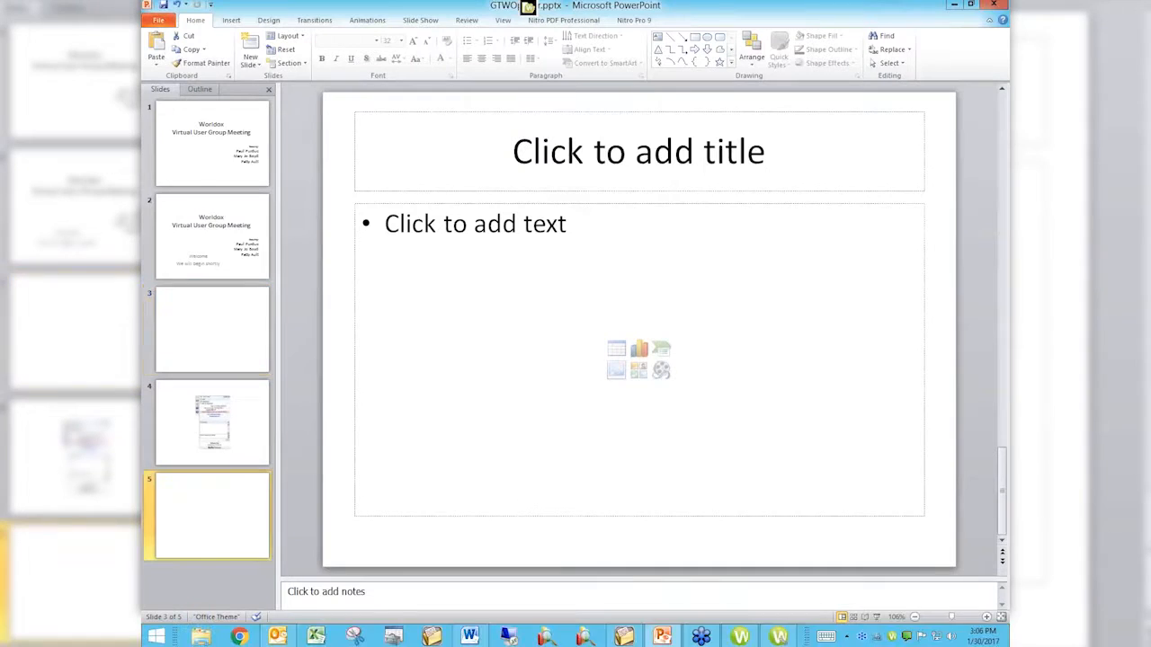
Exit the PowerPoint presentation without saving its changes and return to Worldox
key(alt+f)
key(x)
key(n)
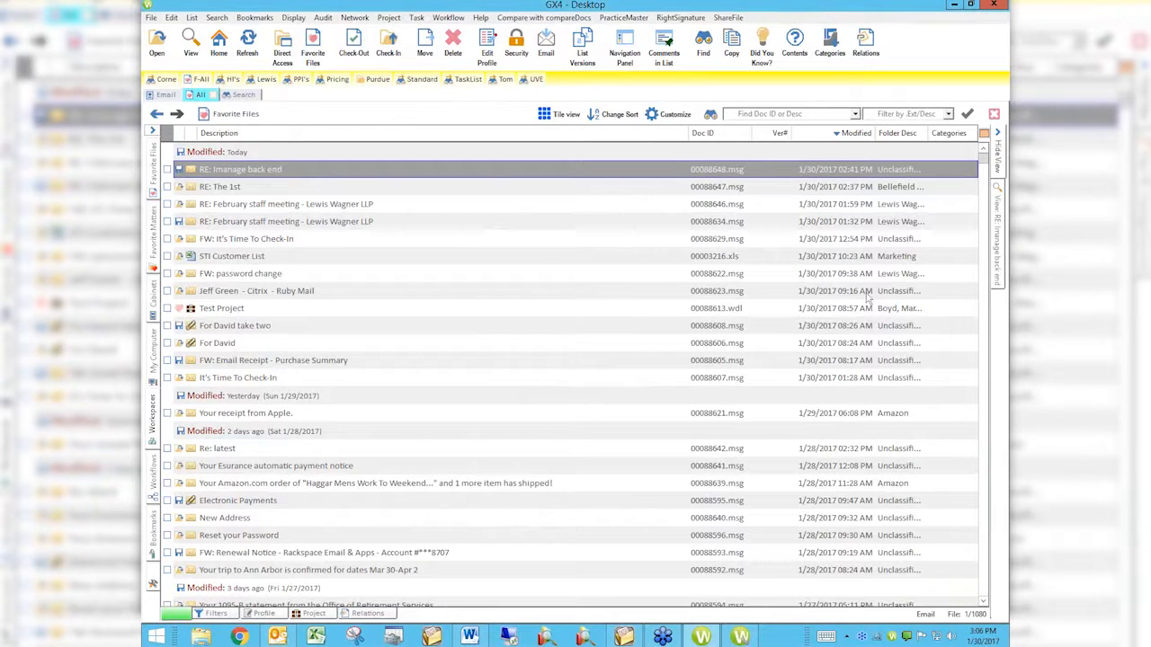
Show the Project pane beneath the Favorite Files list, look it over, and collapse it again
click(996, 220)
click(311, 614)
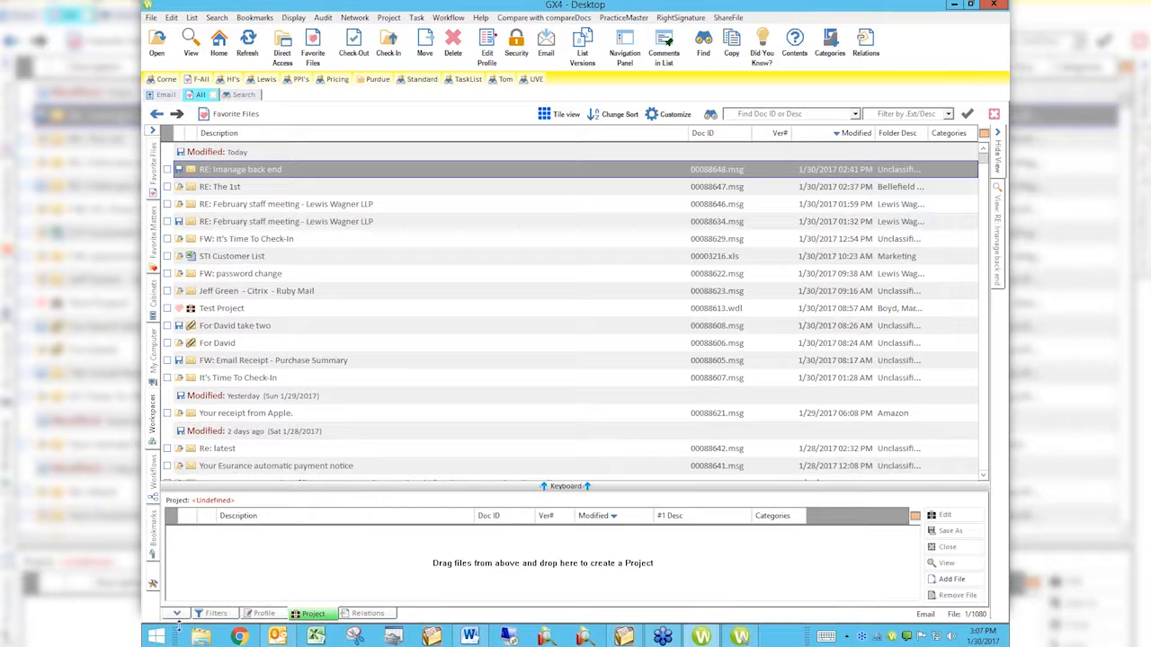
click(176, 614)
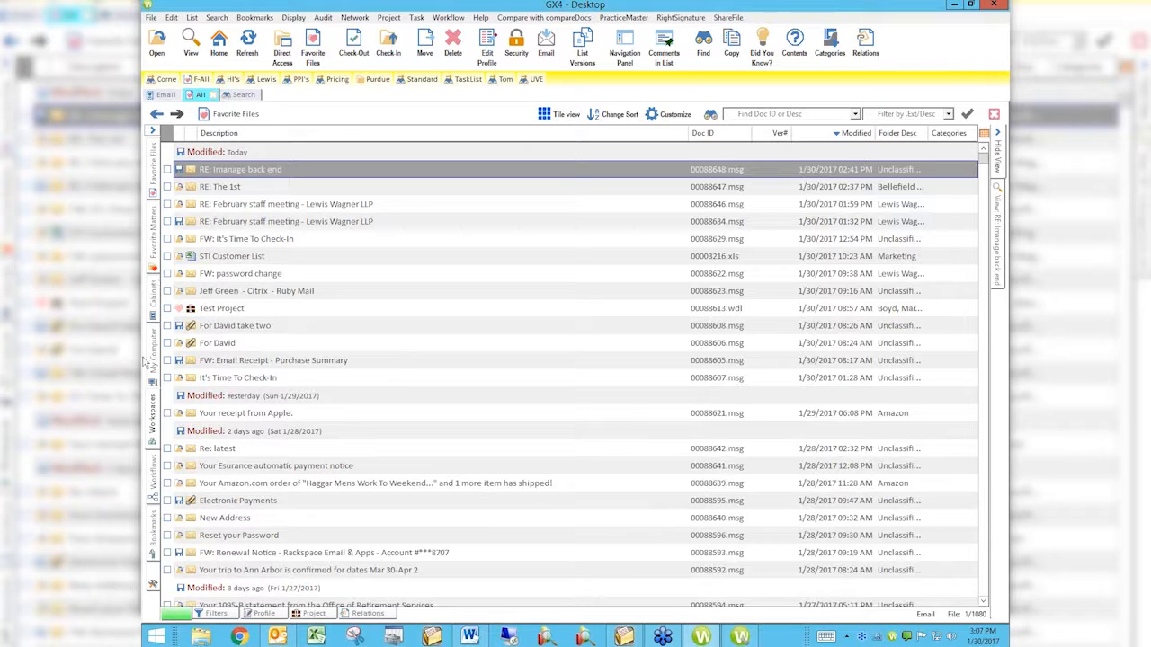
Open the Workspaces tree and review the subscription options available for My Workspaces
click(155, 420)
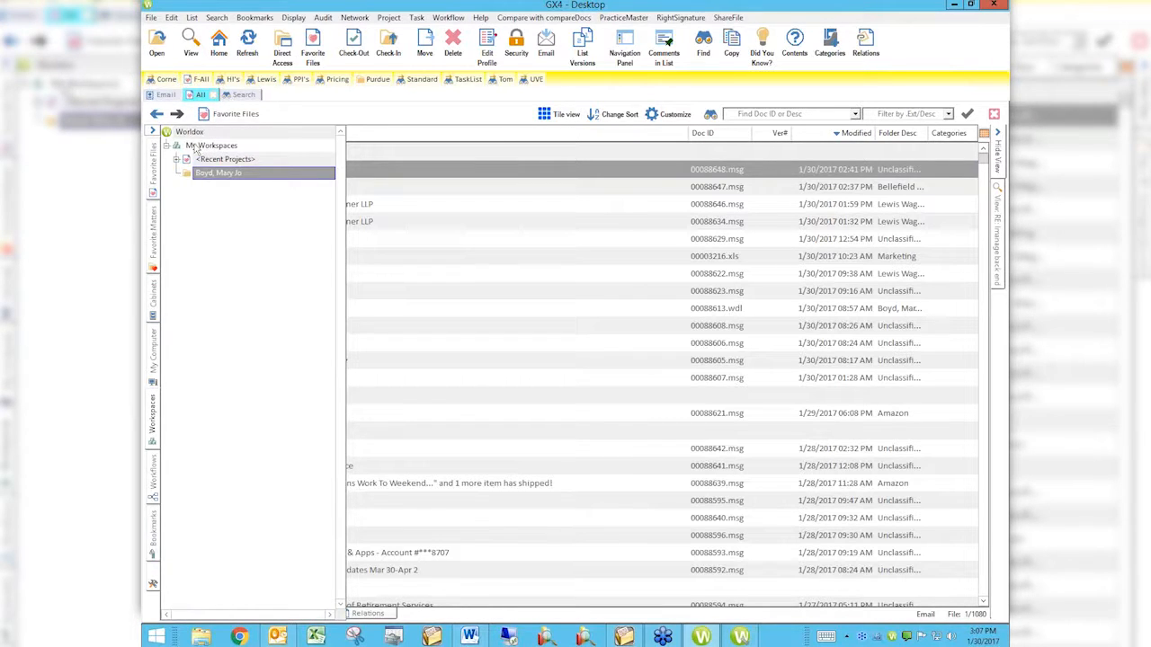
click(217, 146)
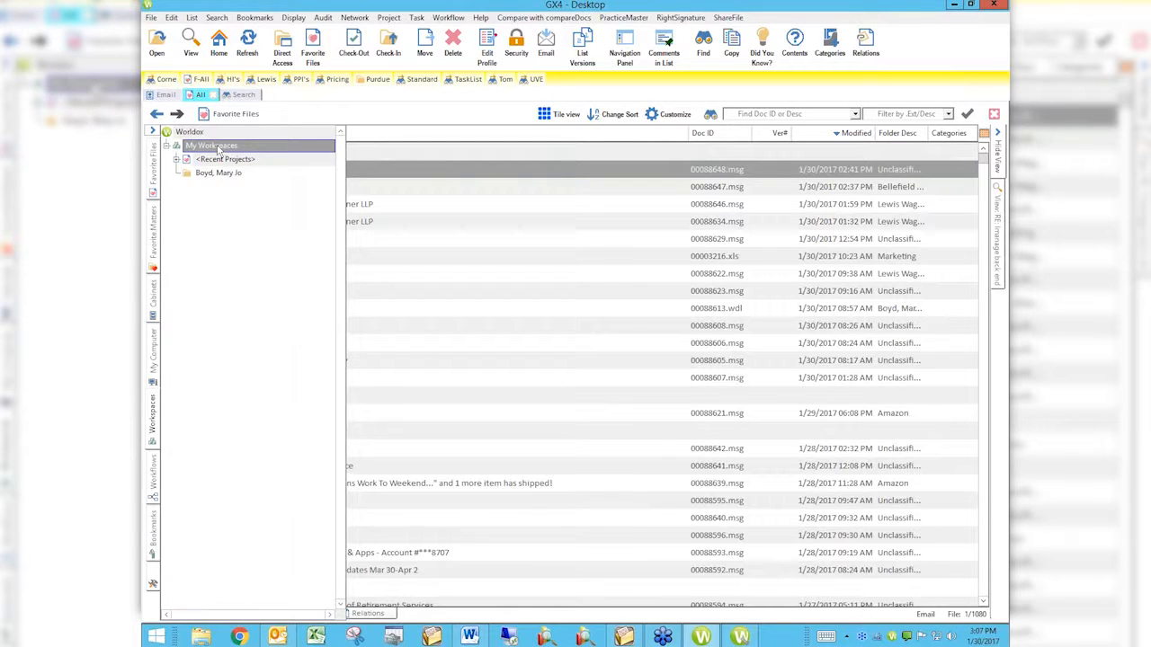
right_click(218, 150)
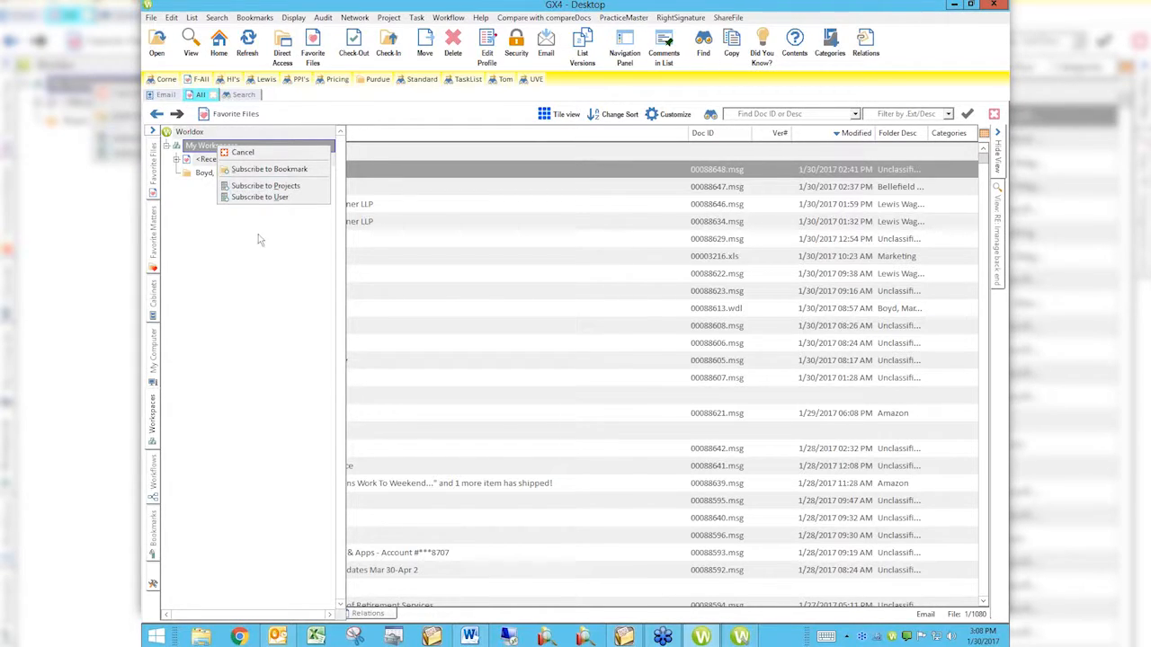
Switch to WDADMIN, enable Project Folders for the Client Files cabinet, and close the administration program
click(743, 636)
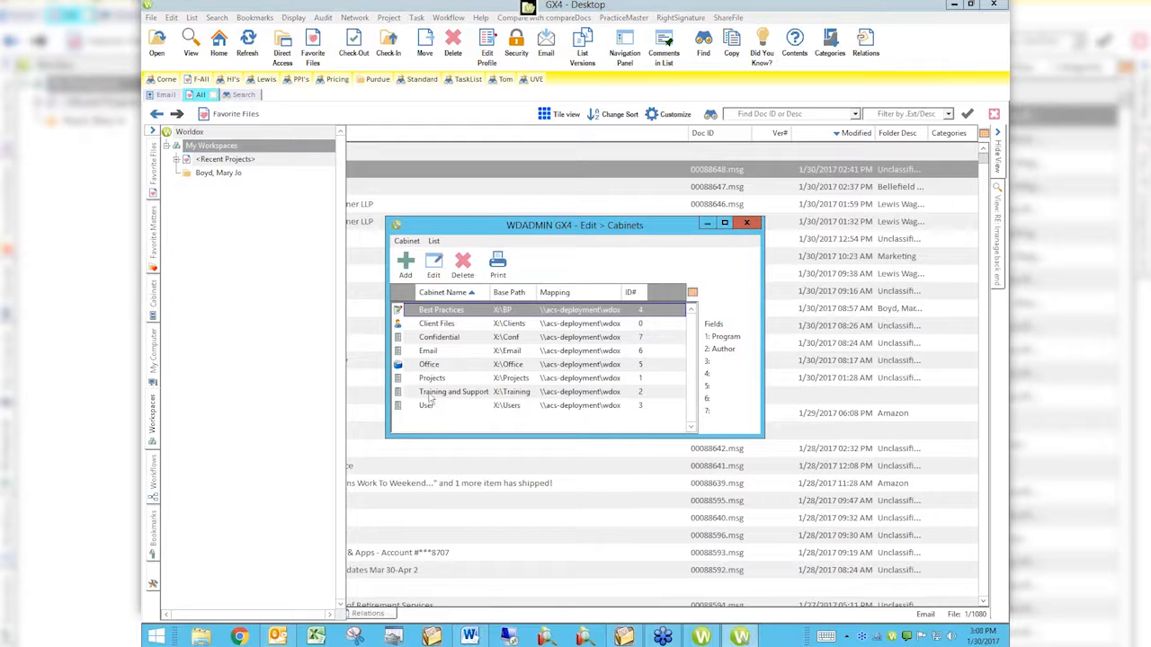
click(429, 328)
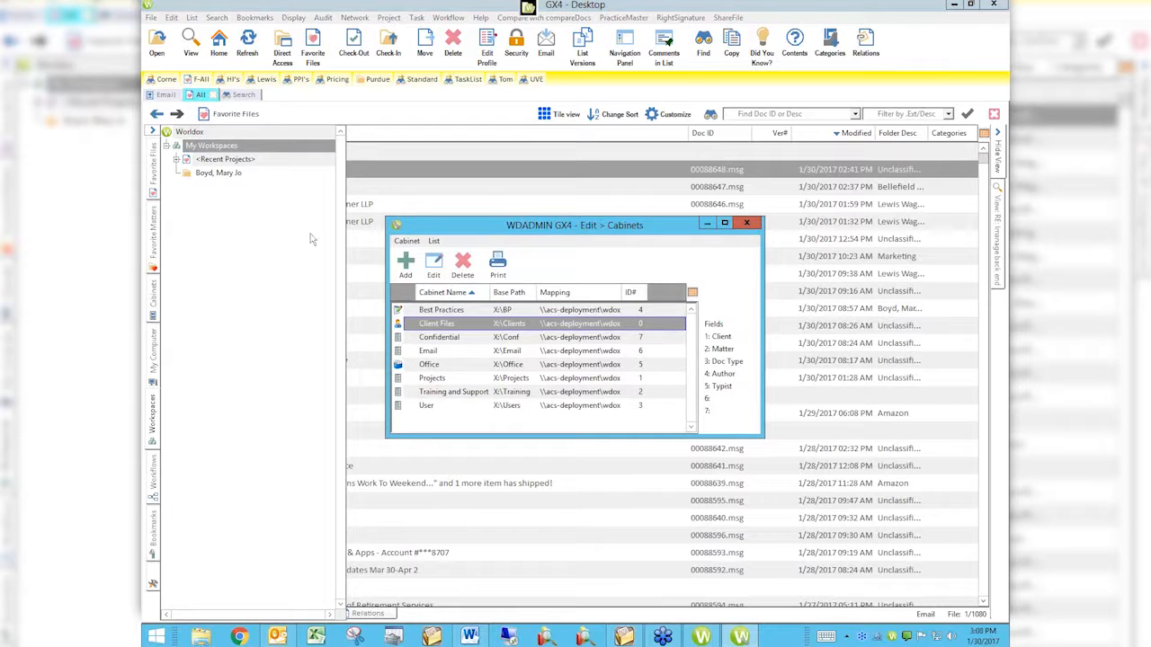
click(434, 266)
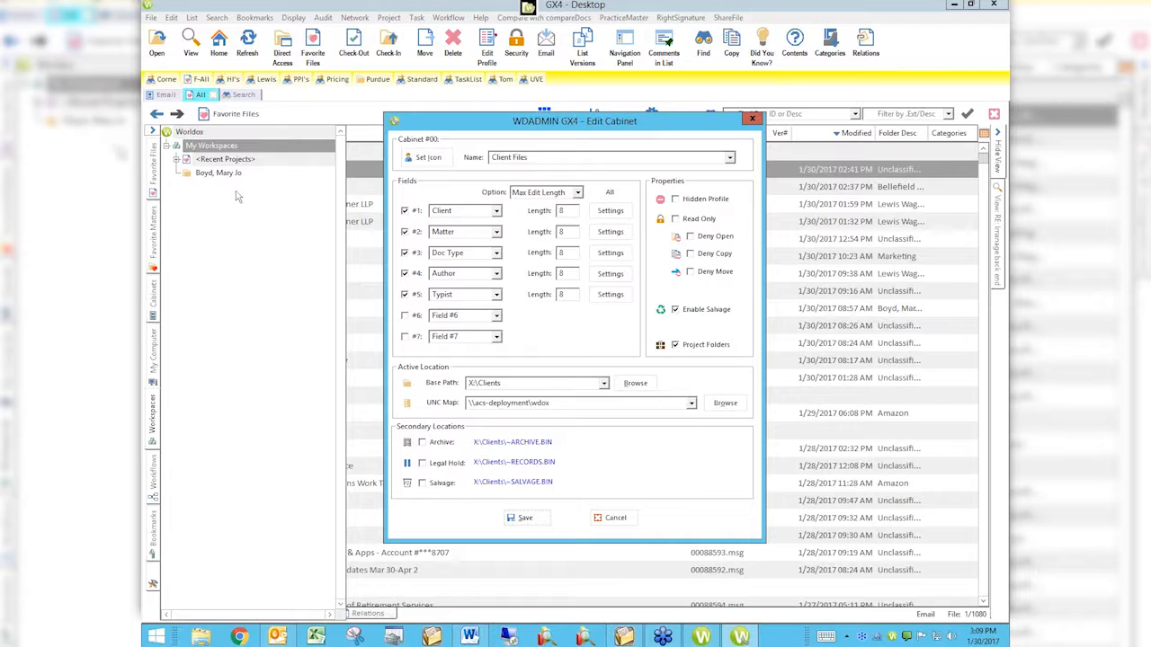
click(746, 123)
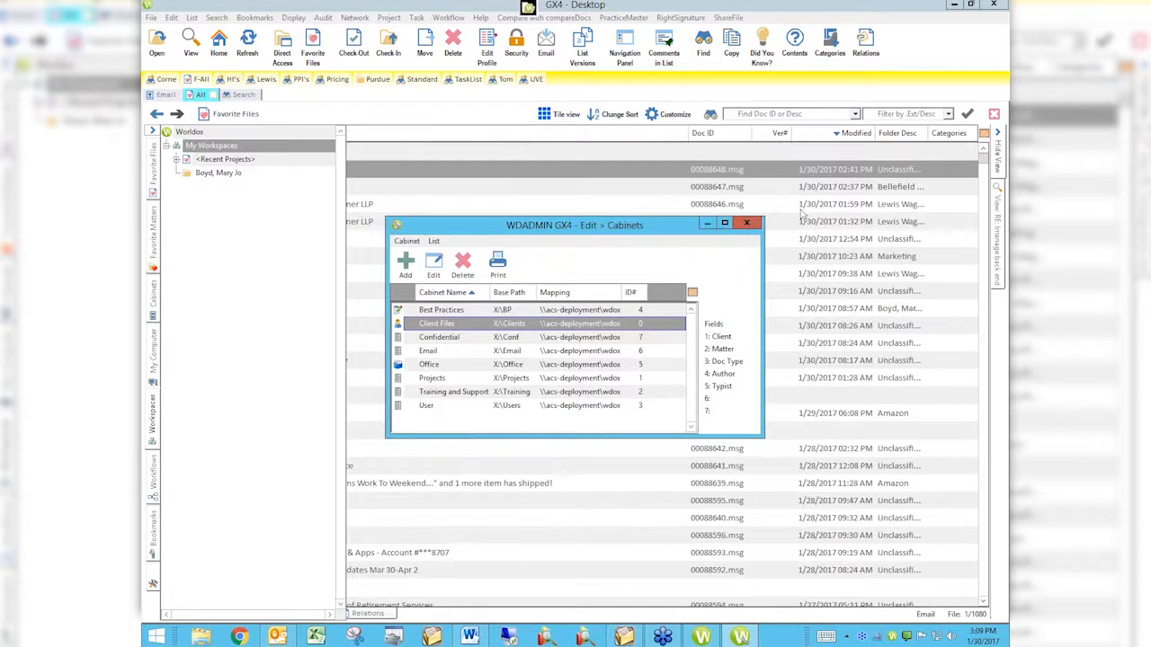
click(746, 225)
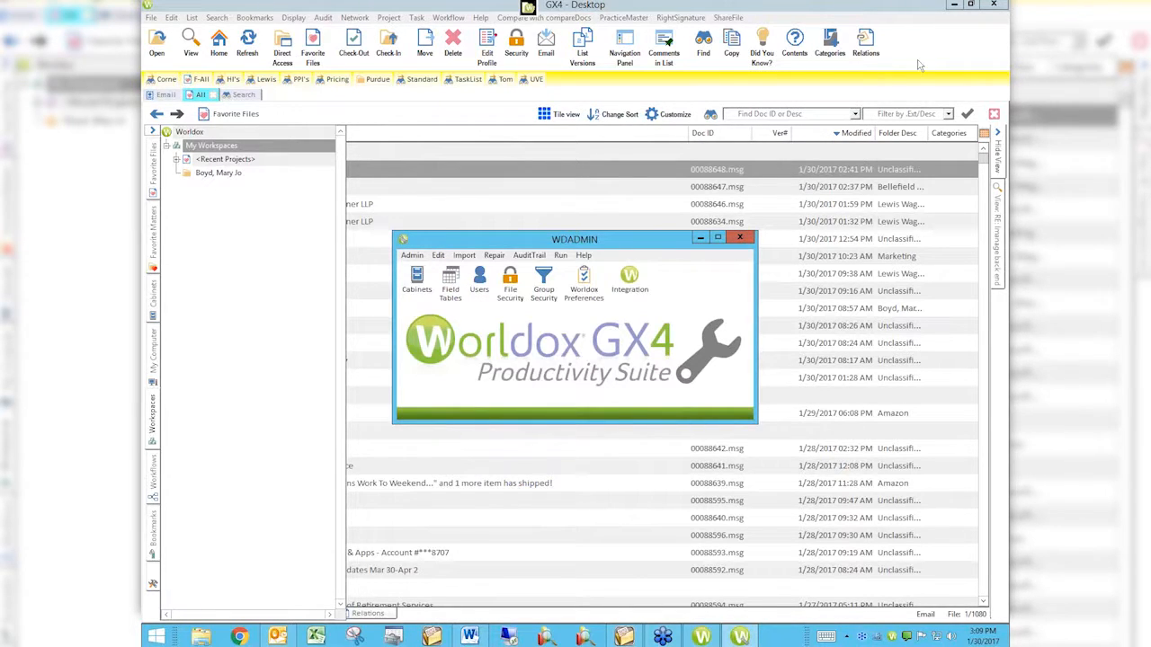
click(739, 237)
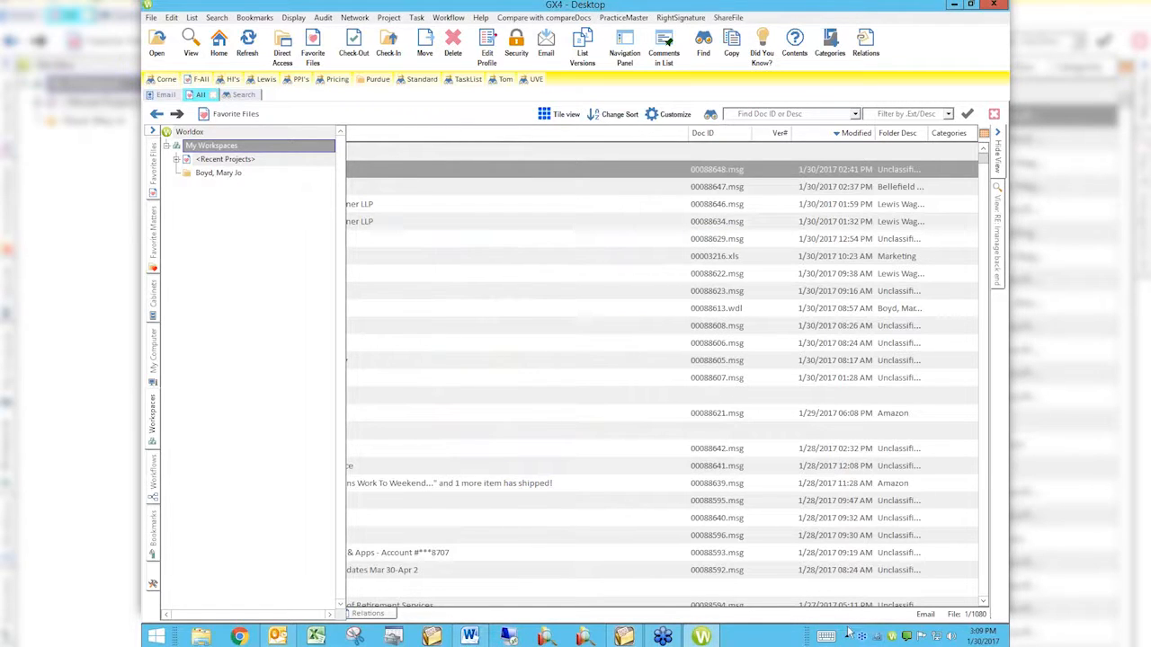
Close Worldox, minimize the Outlook and Word windows covering the desktop, and start Worldox again
right_click(891, 637)
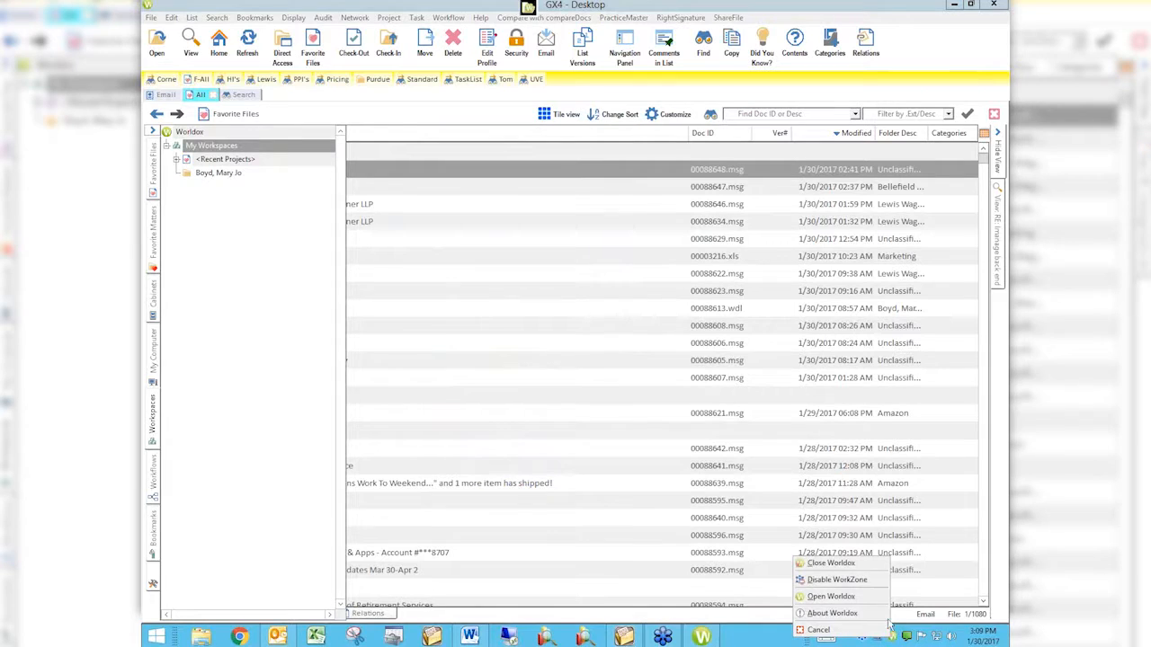
click(845, 564)
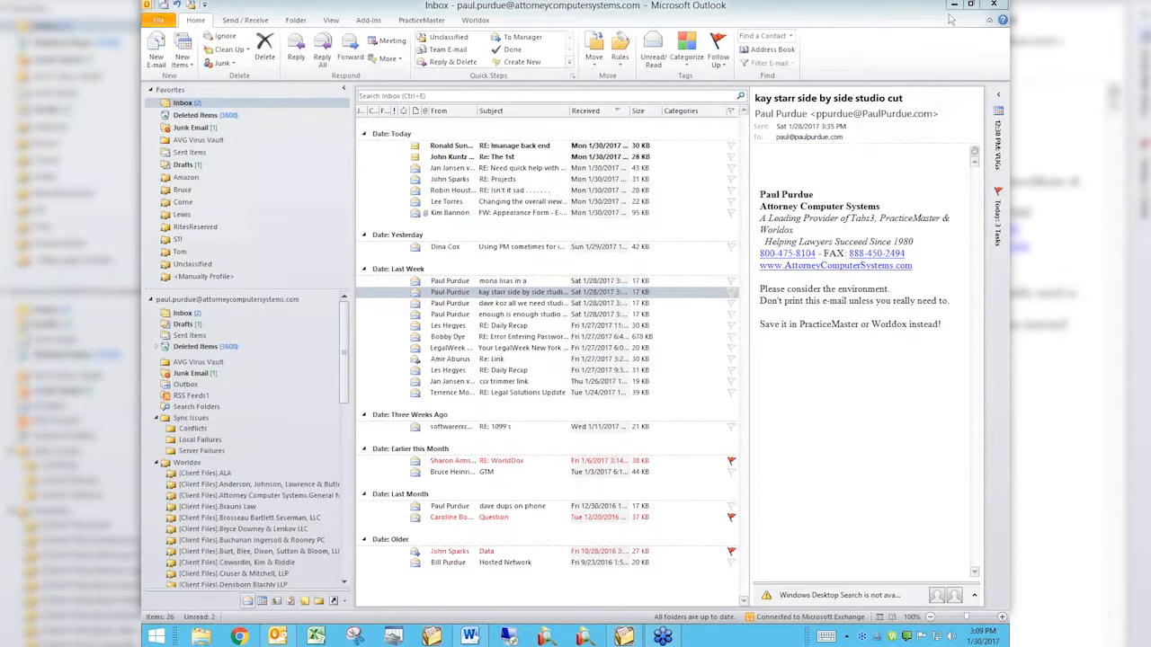
click(953, 7)
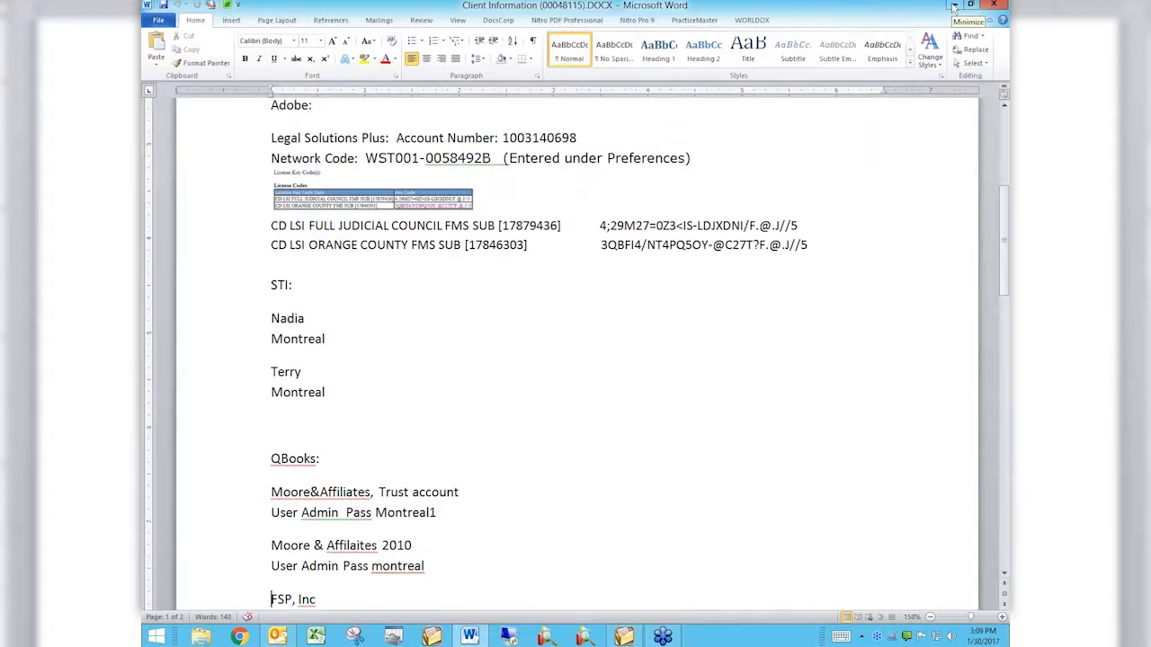
click(953, 7)
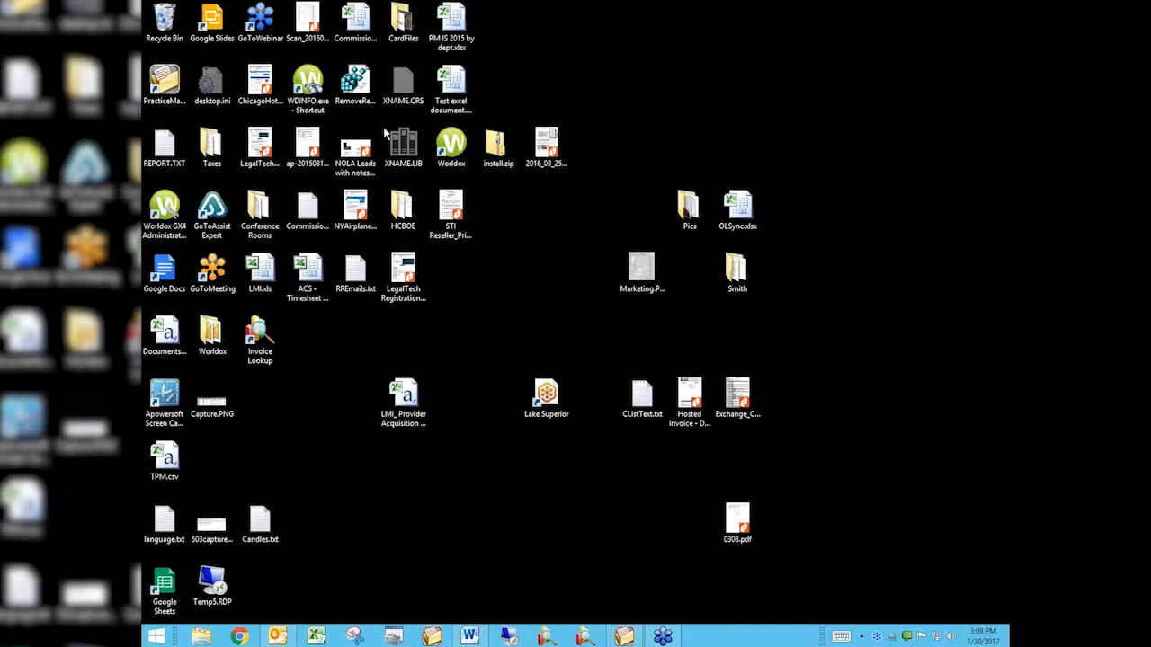
double_click(454, 144)
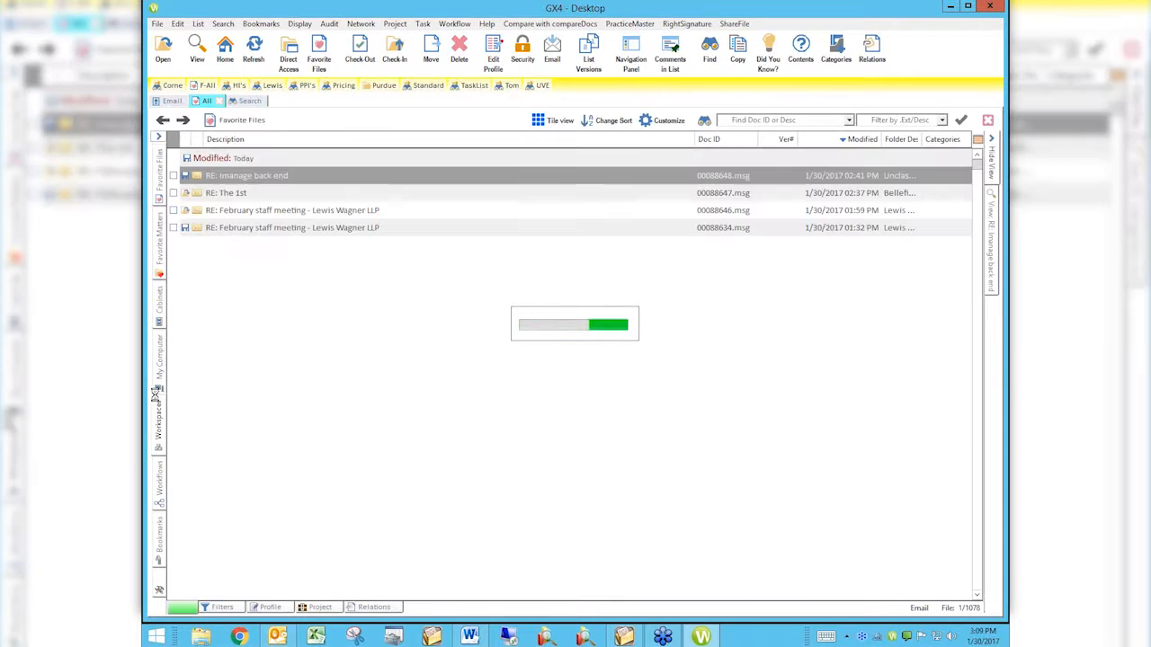
Open the user table for a User subscription under My Workspaces, review the listed users, and close it without subscribing
mouse_move(158, 401)
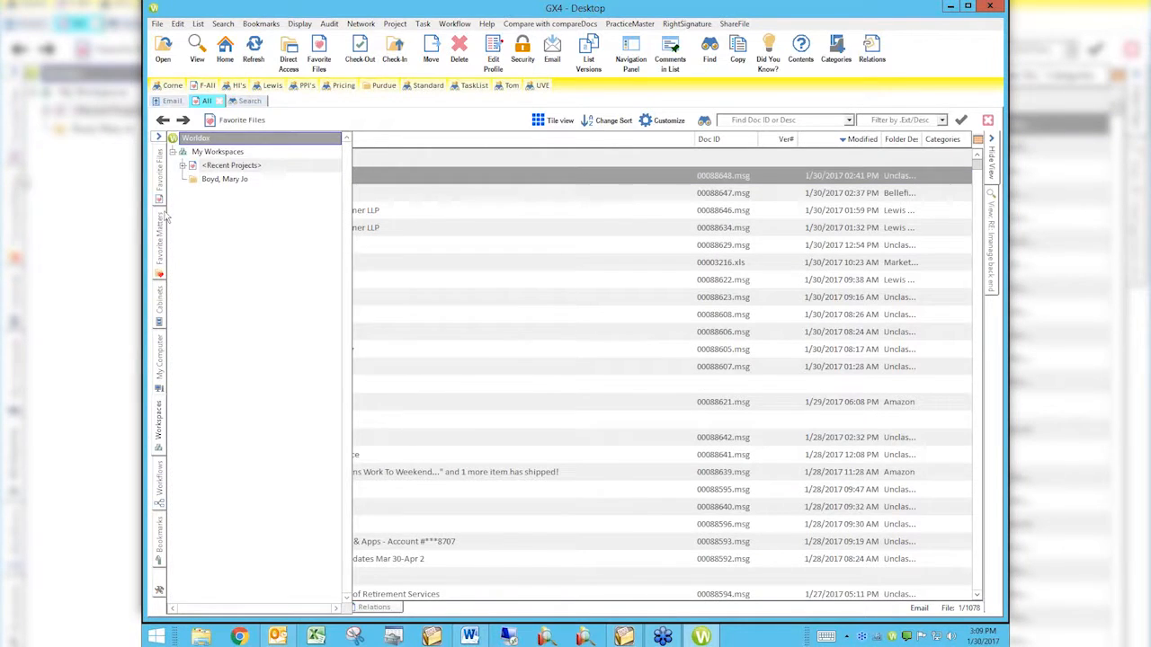
click(215, 154)
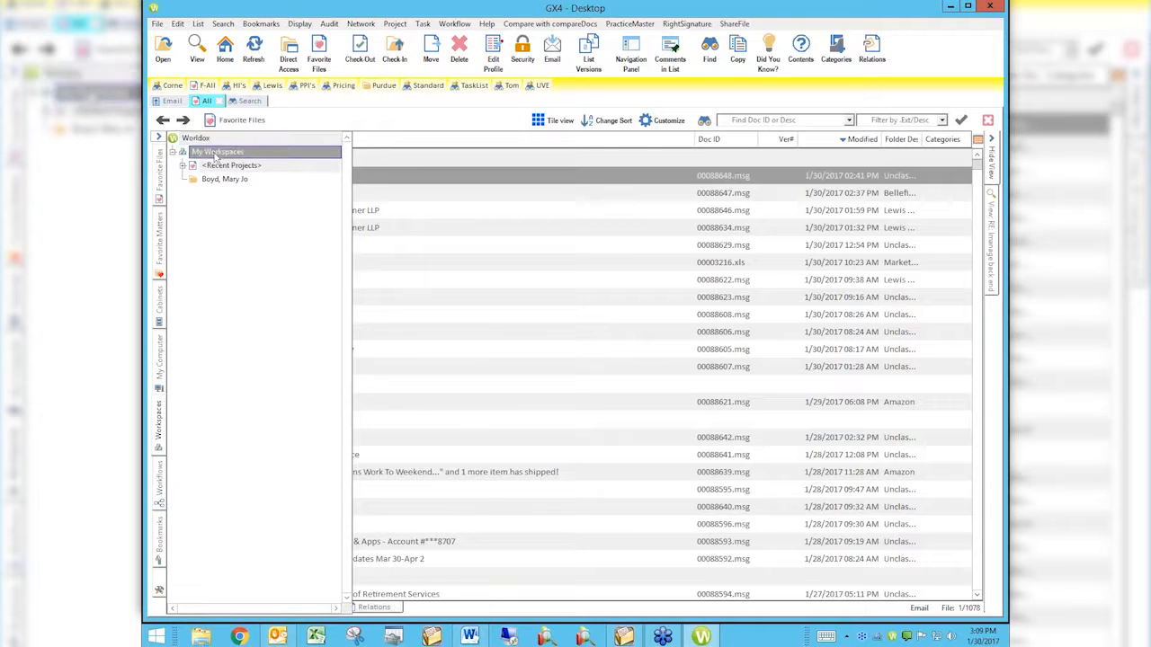
right_click(216, 155)
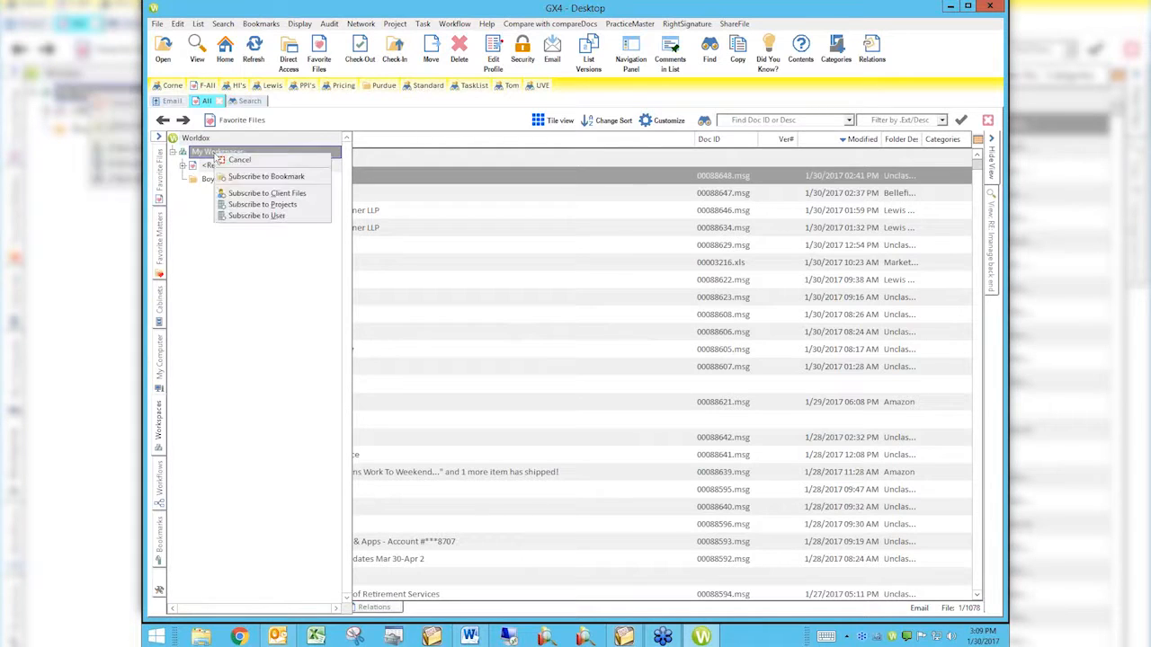
click(272, 219)
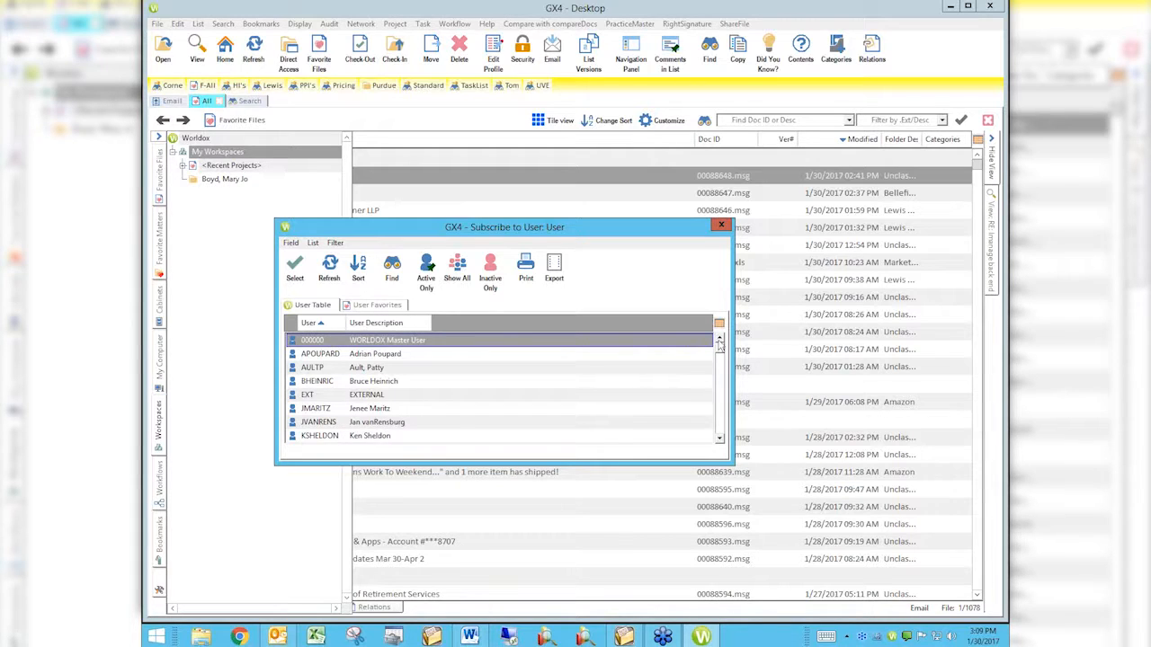
scroll(720, 359, down, 2)
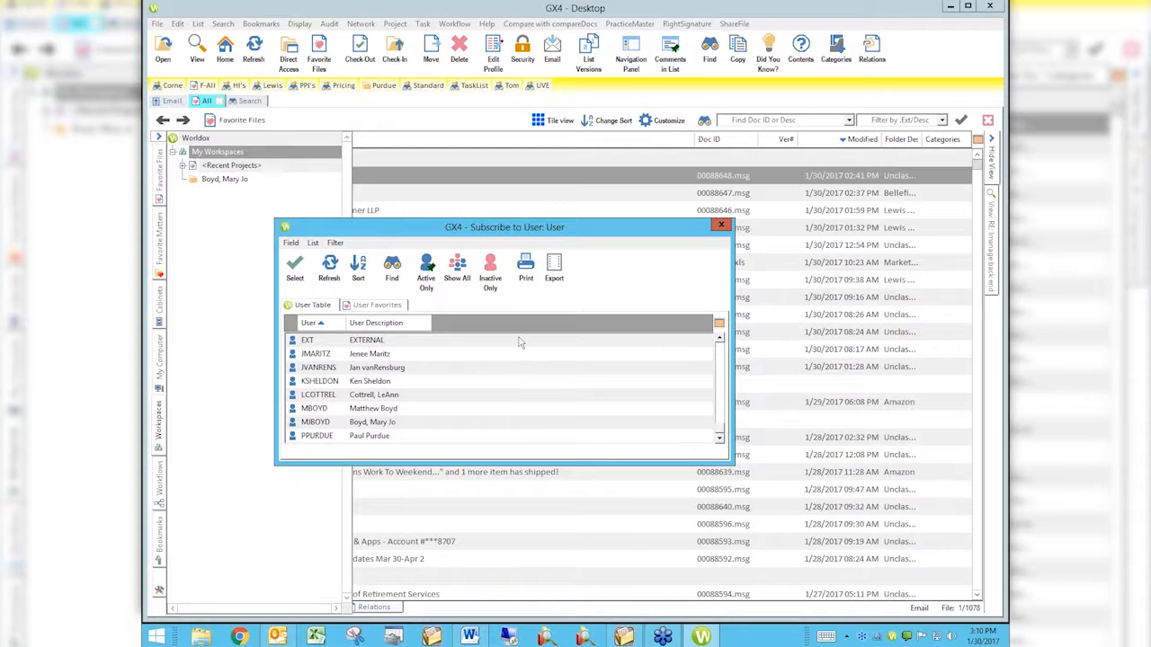
click(721, 224)
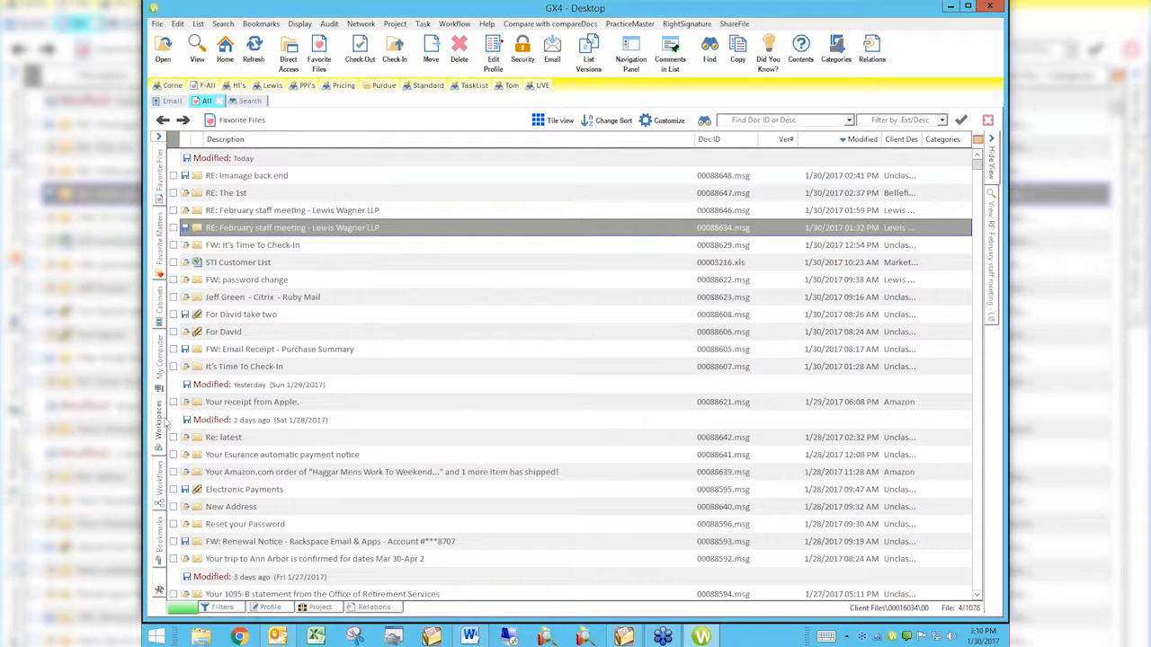
Create a project named "Test Project" in the subscribed user's workspace
mouse_move(158, 428)
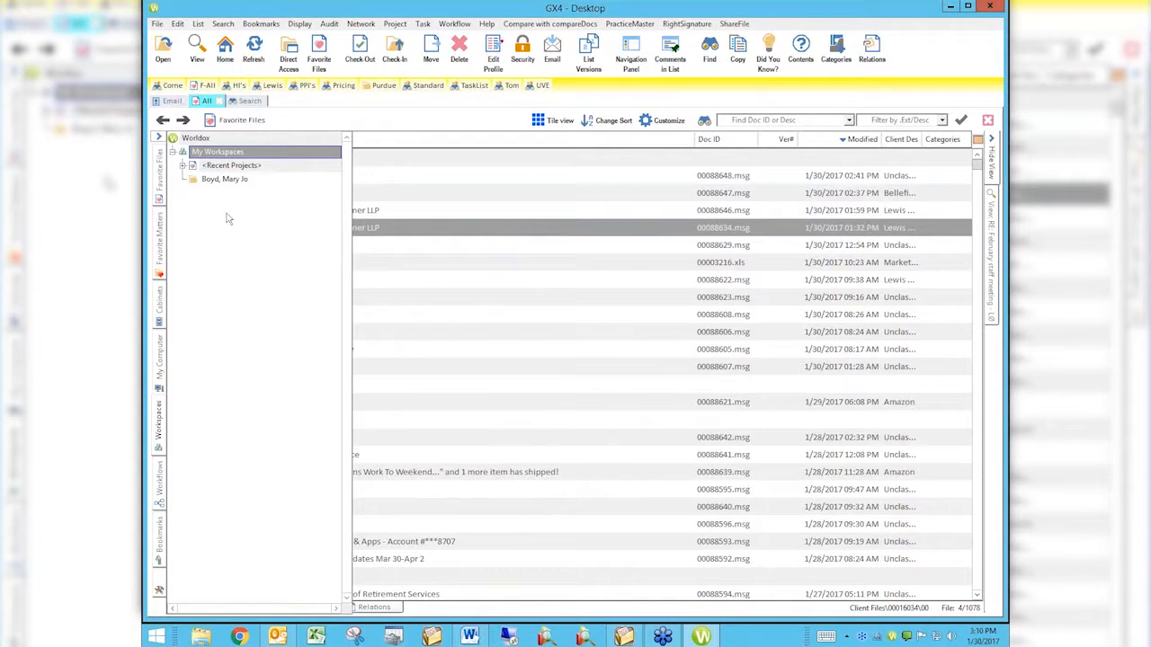
right_click(224, 183)
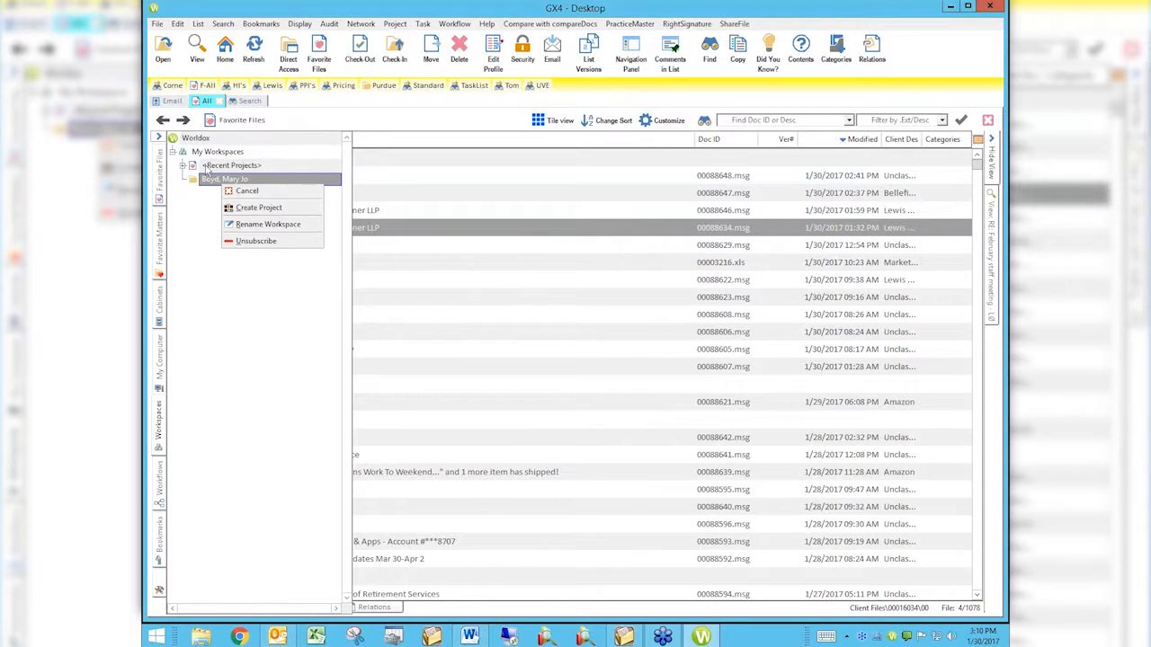
click(261, 208)
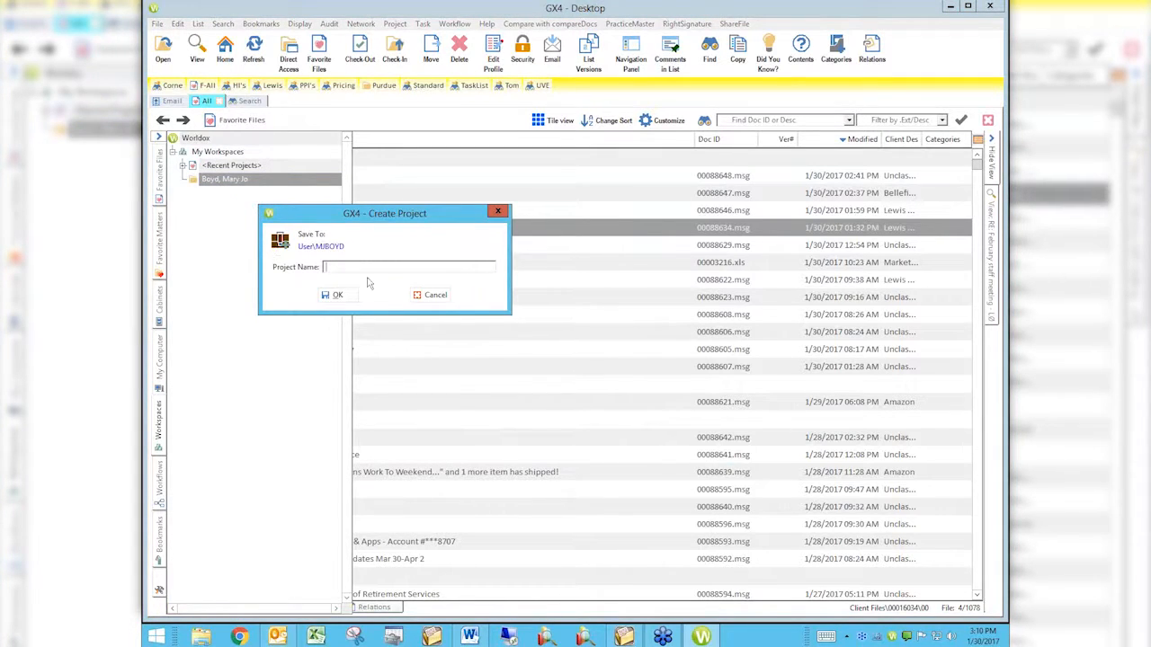
text(Test Project)
click(329, 293)
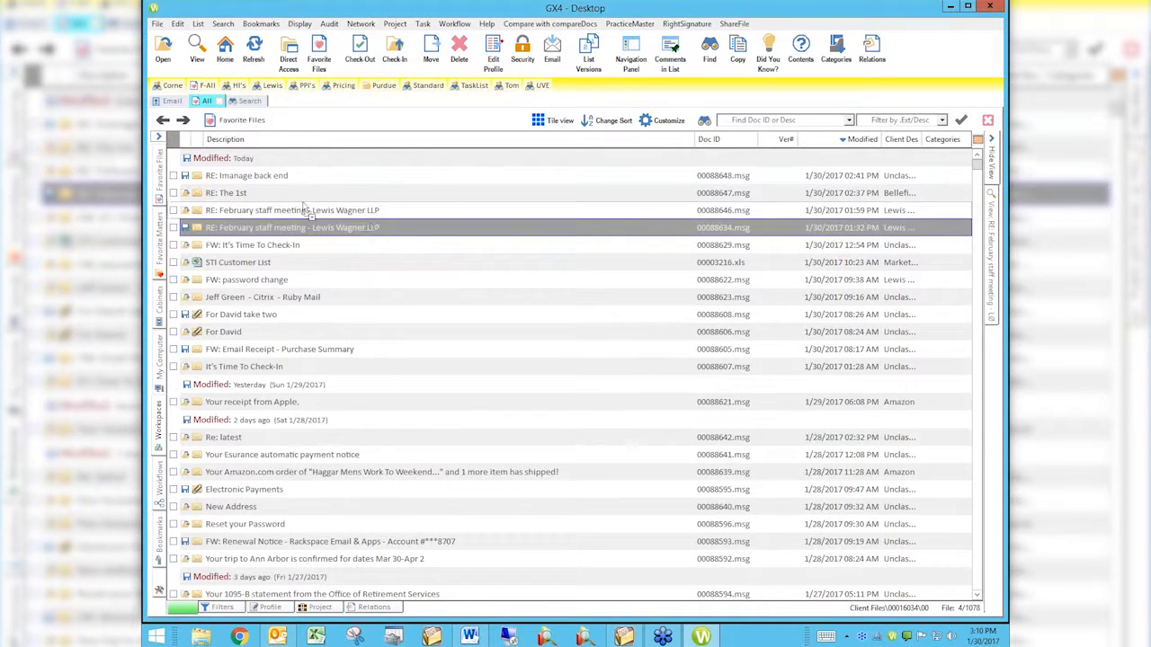
Keep the Workspaces pane open beside the file list and add the highlighted "RE: February staff meeting - Lewis Wagner LLP" email to Test Project
mouse_move(247, 198)
mouse_down()
mouse_move(288, 212)
mouse_move(258, 214)
mouse_up()
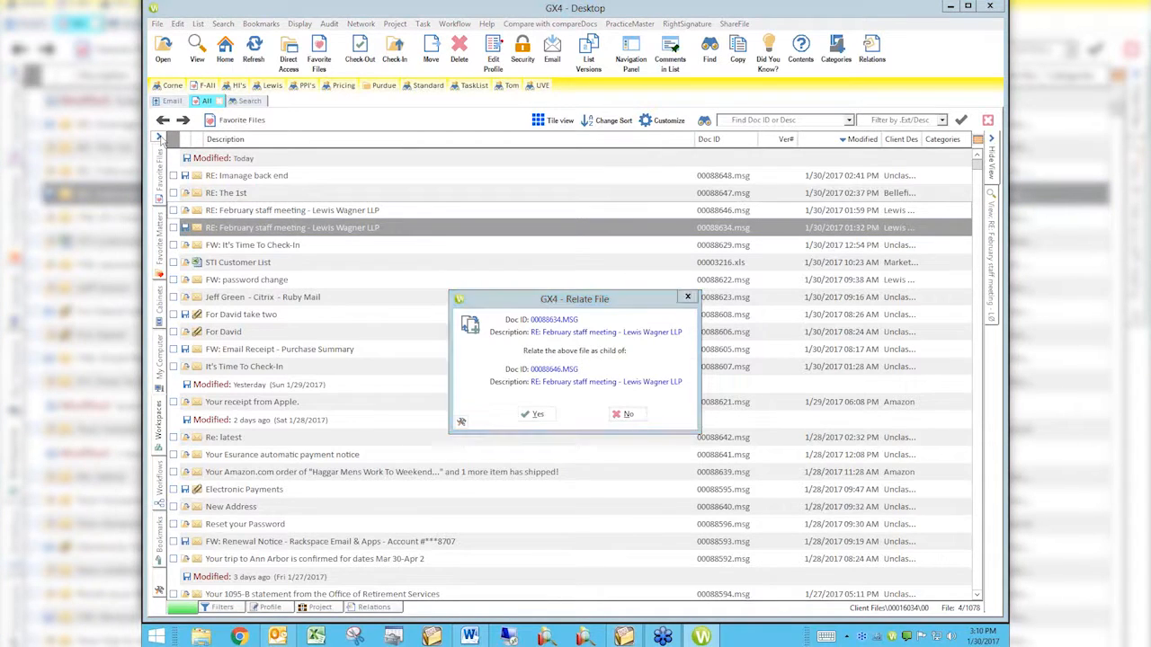
click(629, 414)
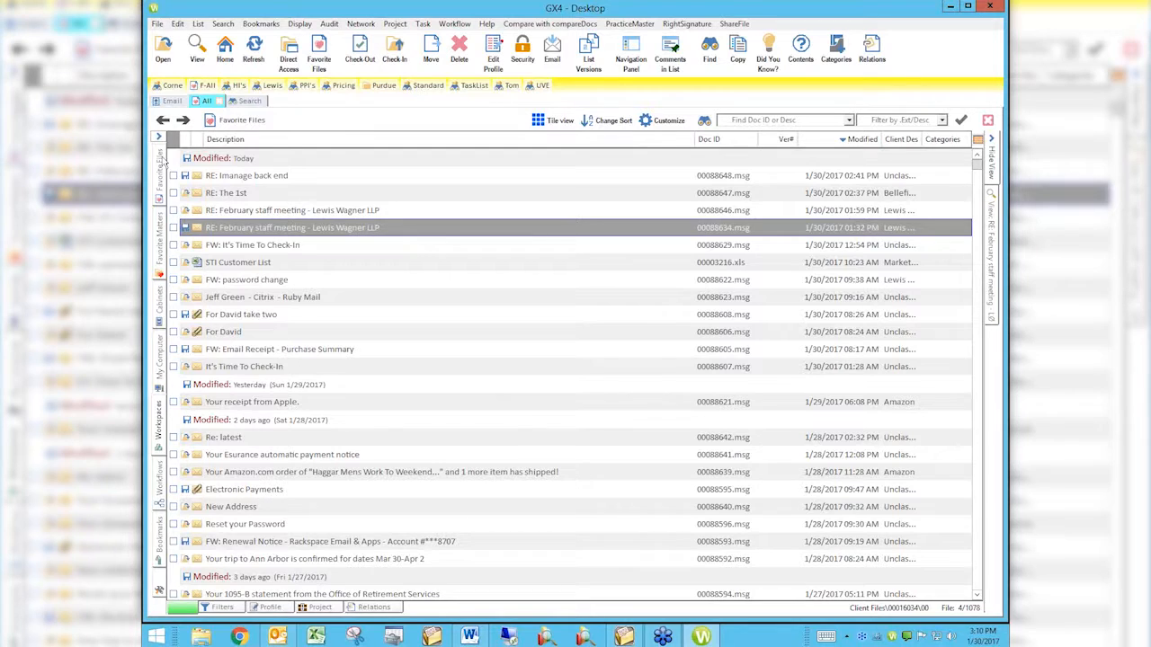
click(161, 132)
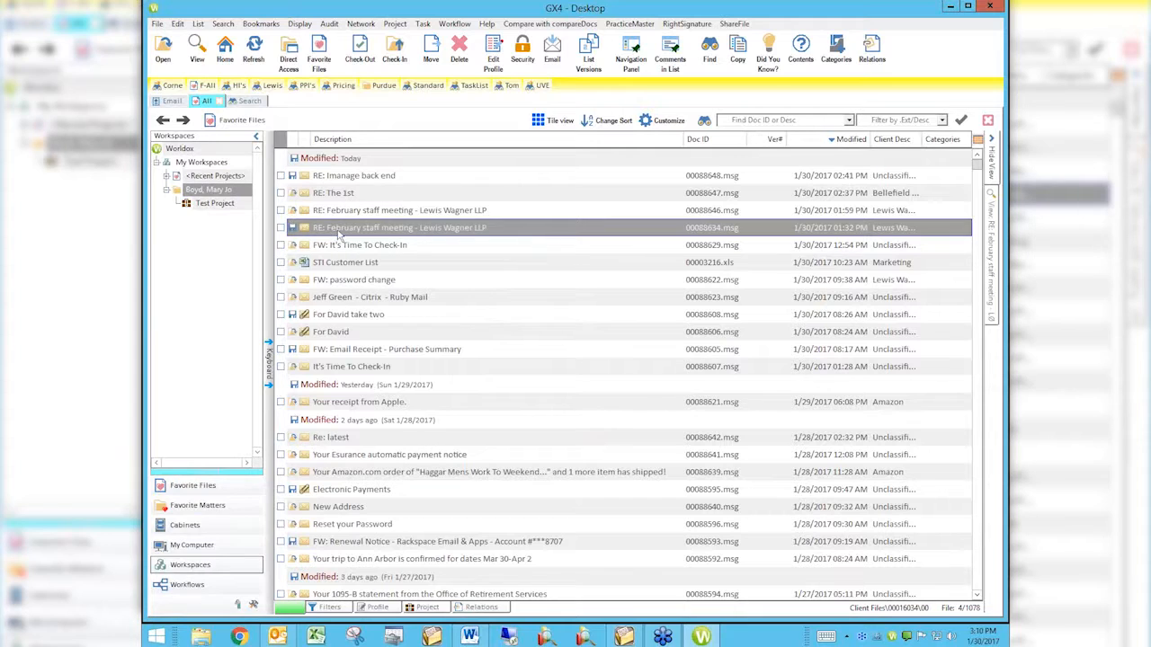
drag(339, 232, 232, 225)
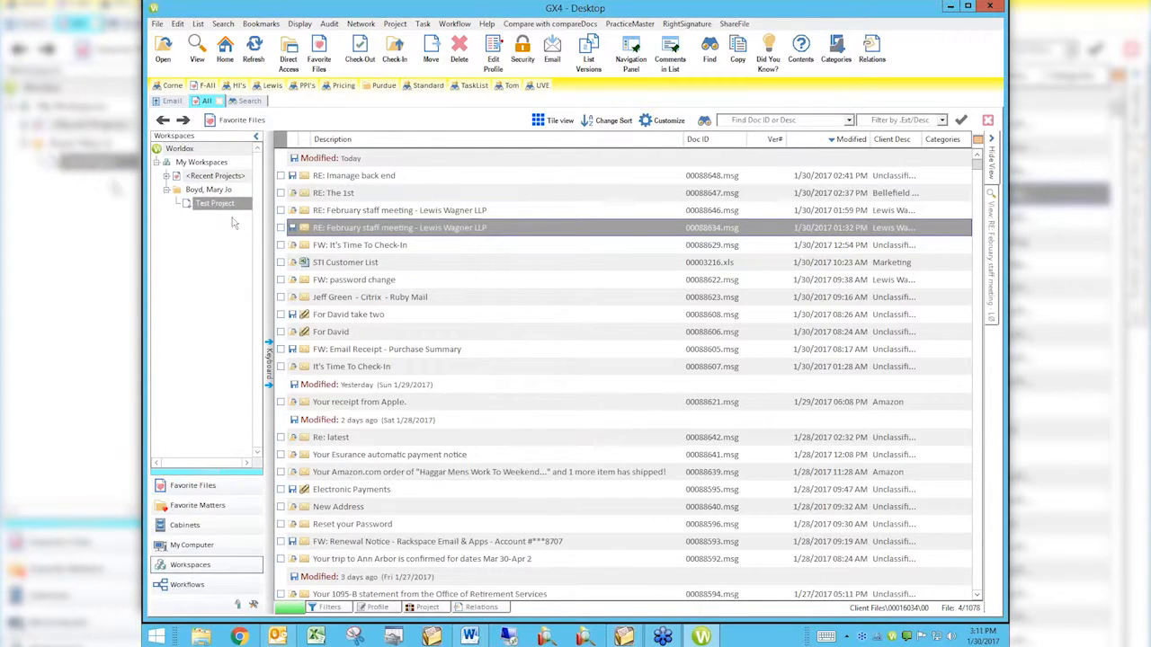
click(282, 261)
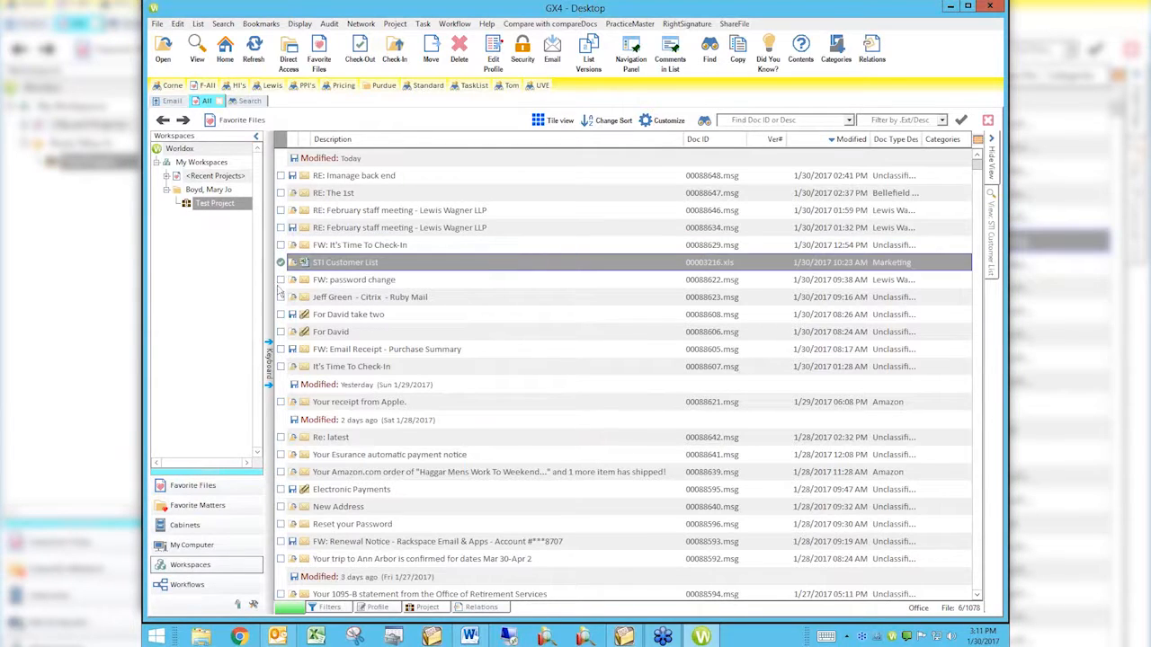
click(282, 279)
click(281, 298)
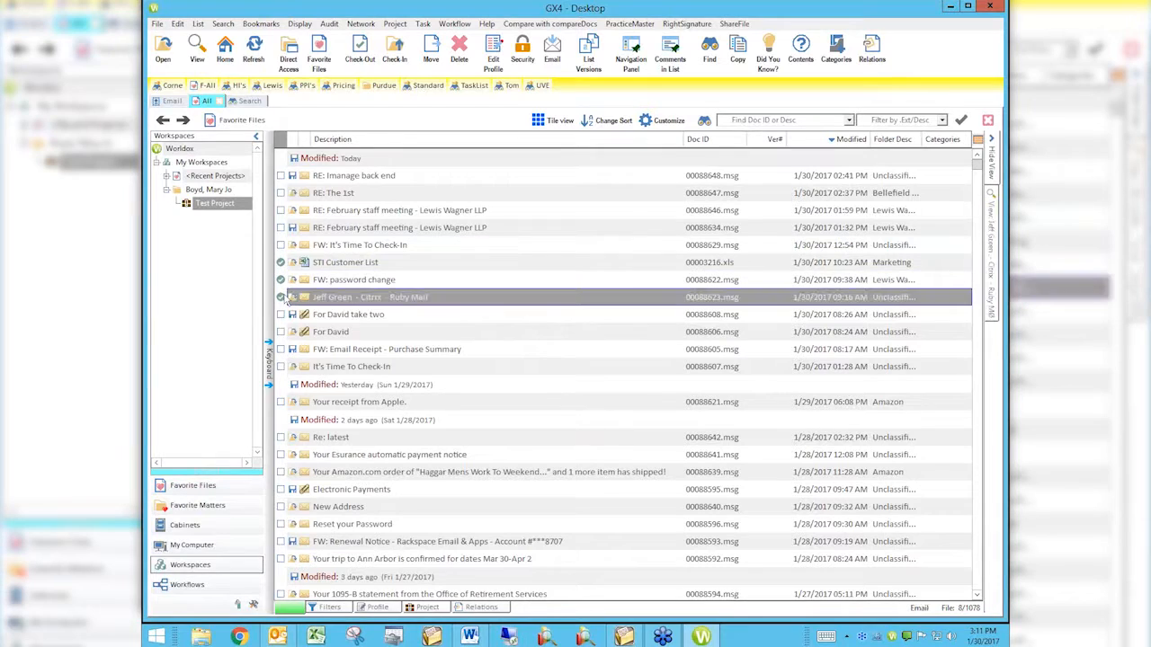
click(320, 262)
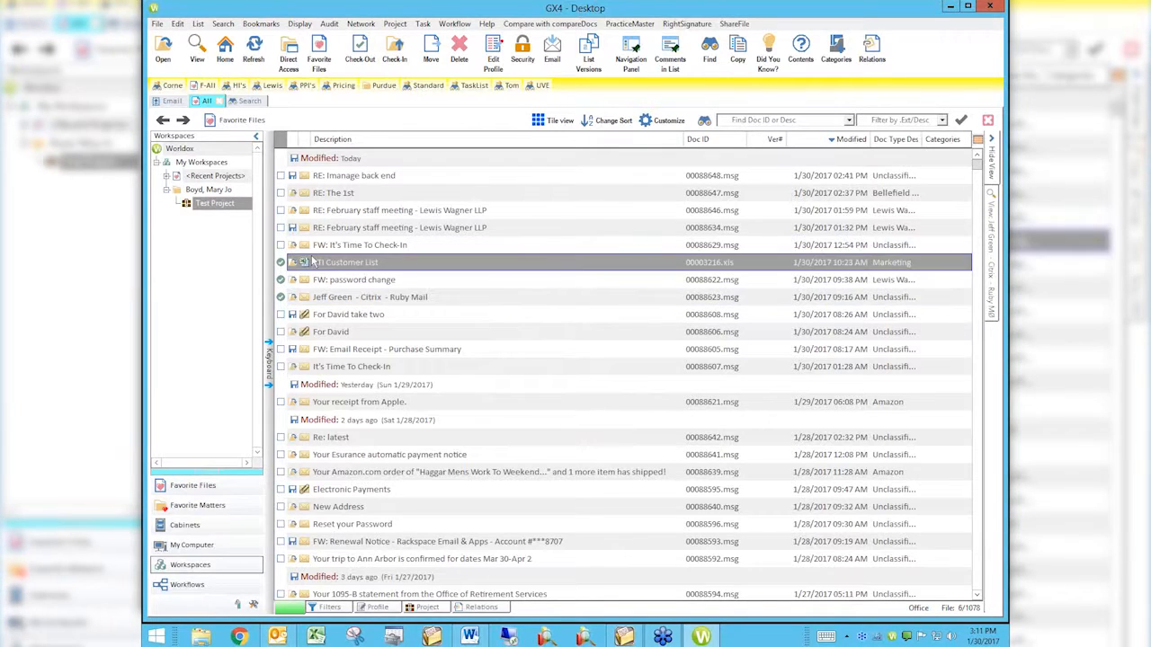
drag(241, 225, 229, 205)
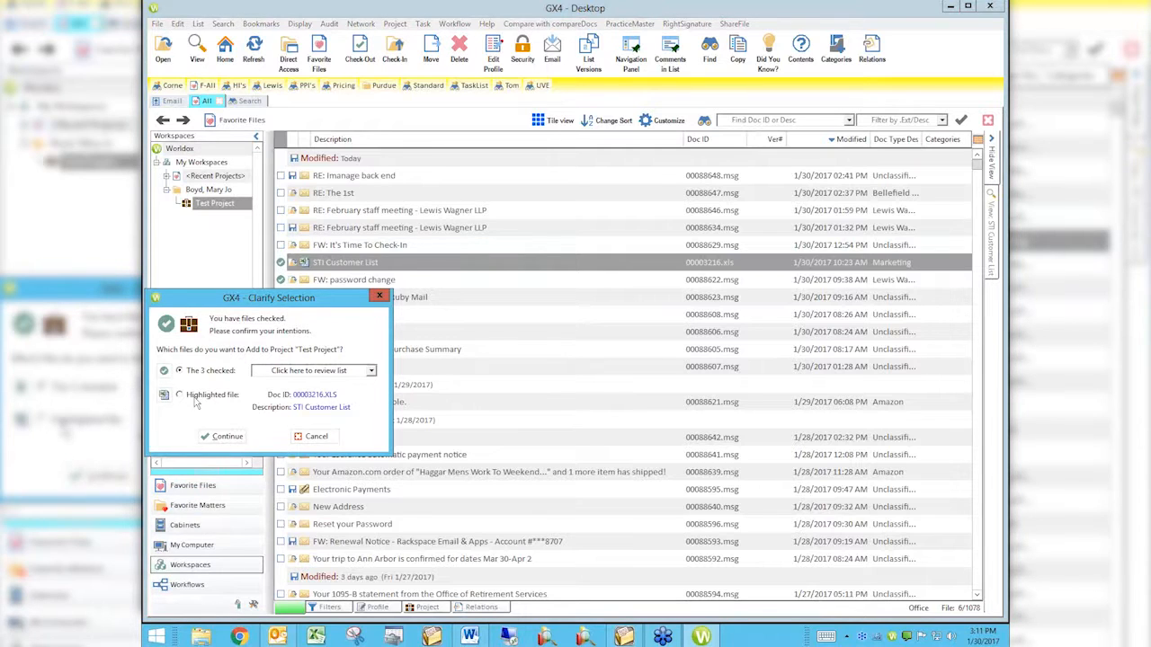
click(220, 436)
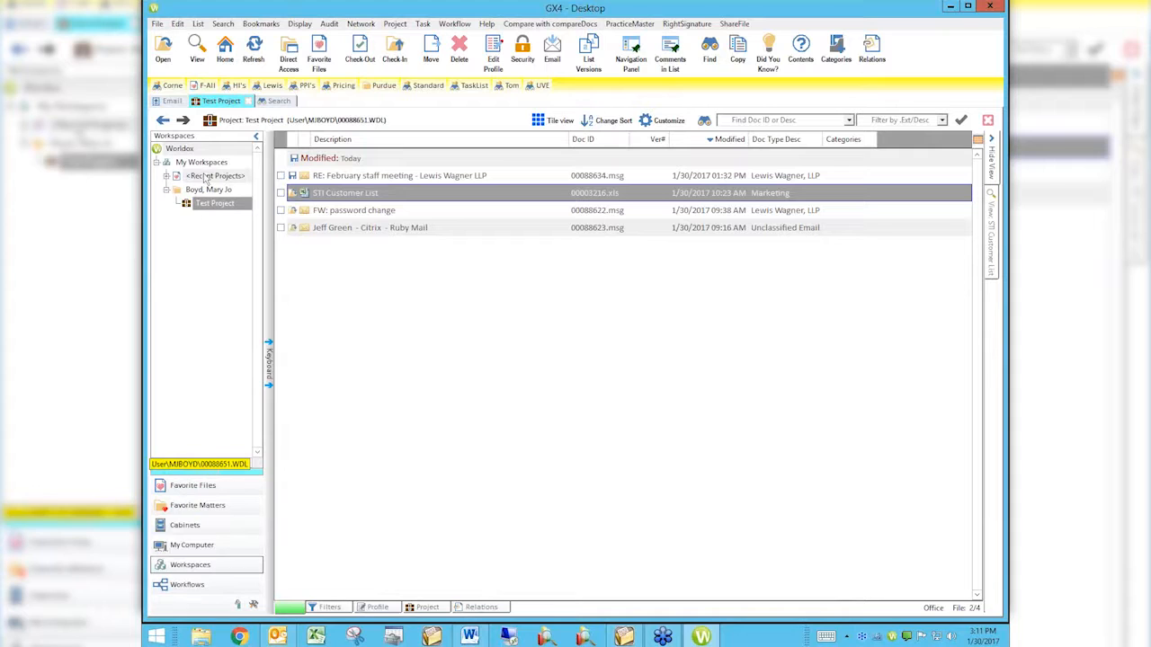
List the subscribed user's files in the User cabinet through Direct Access
click(290, 61)
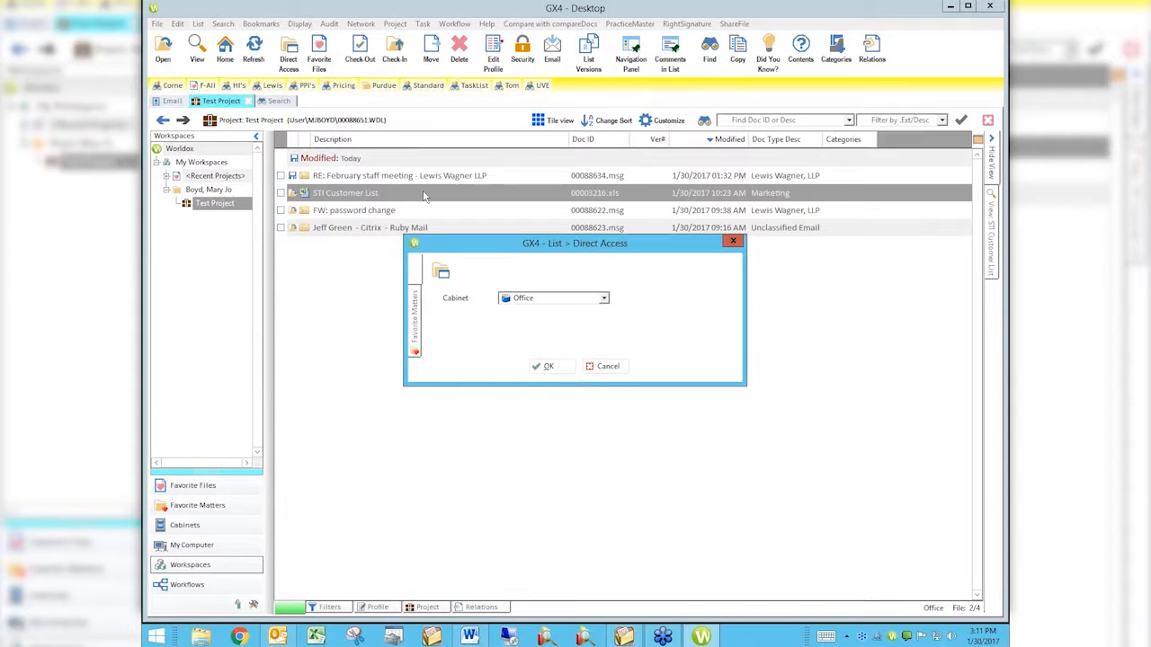
click(603, 299)
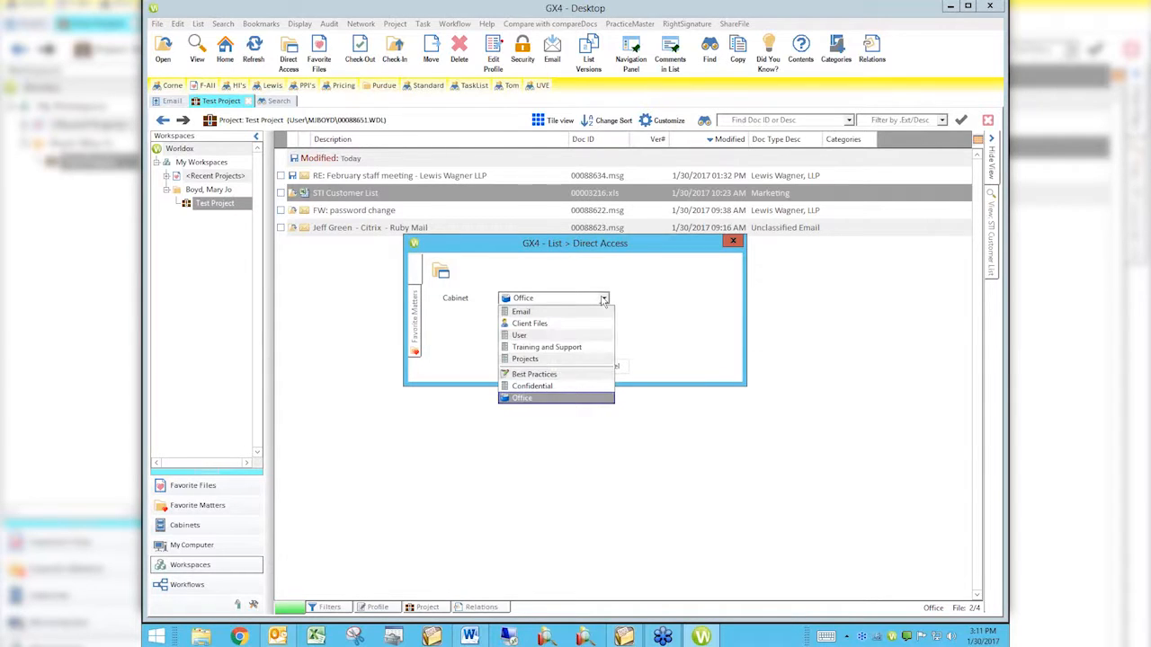
click(519, 336)
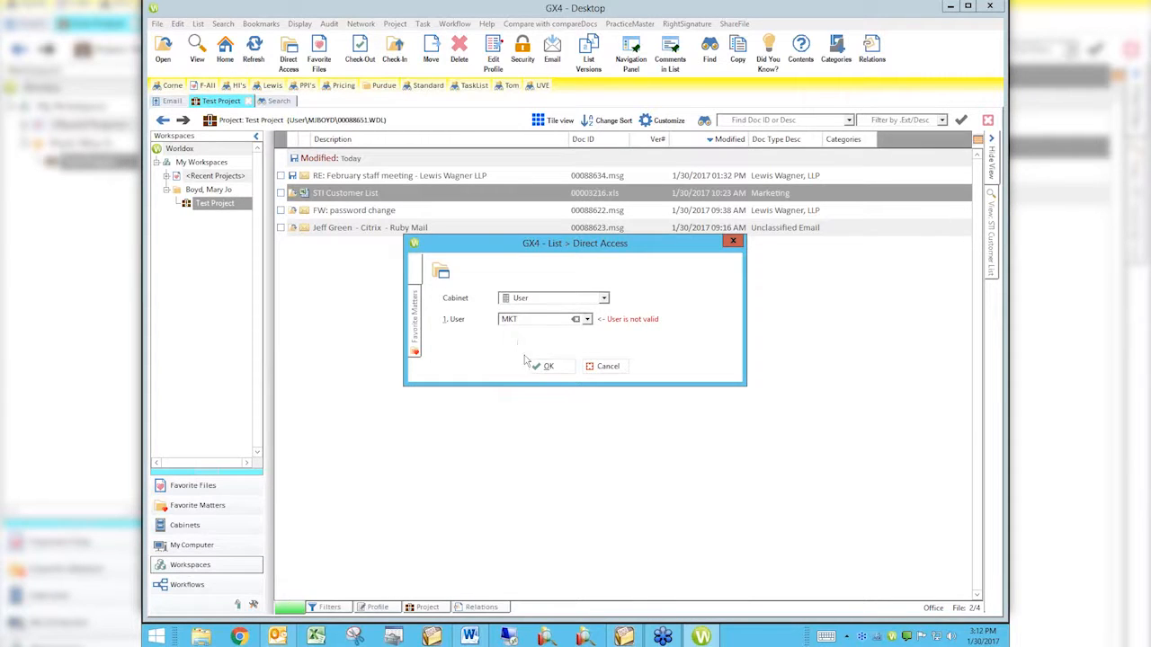
click(586, 319)
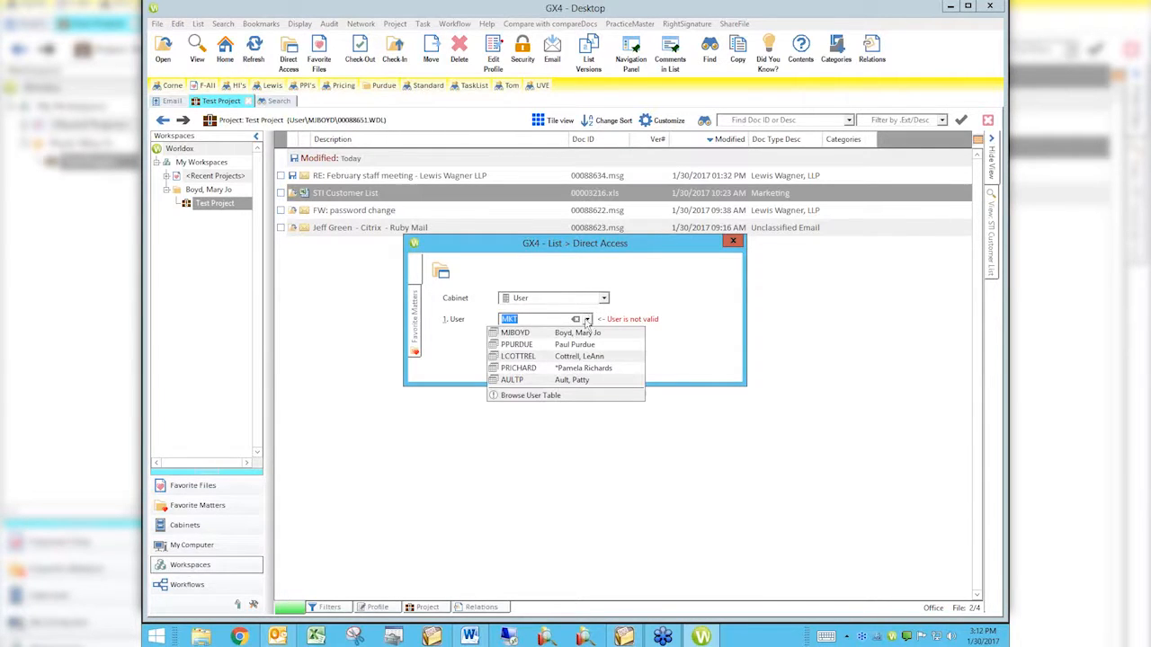
click(524, 333)
click(545, 368)
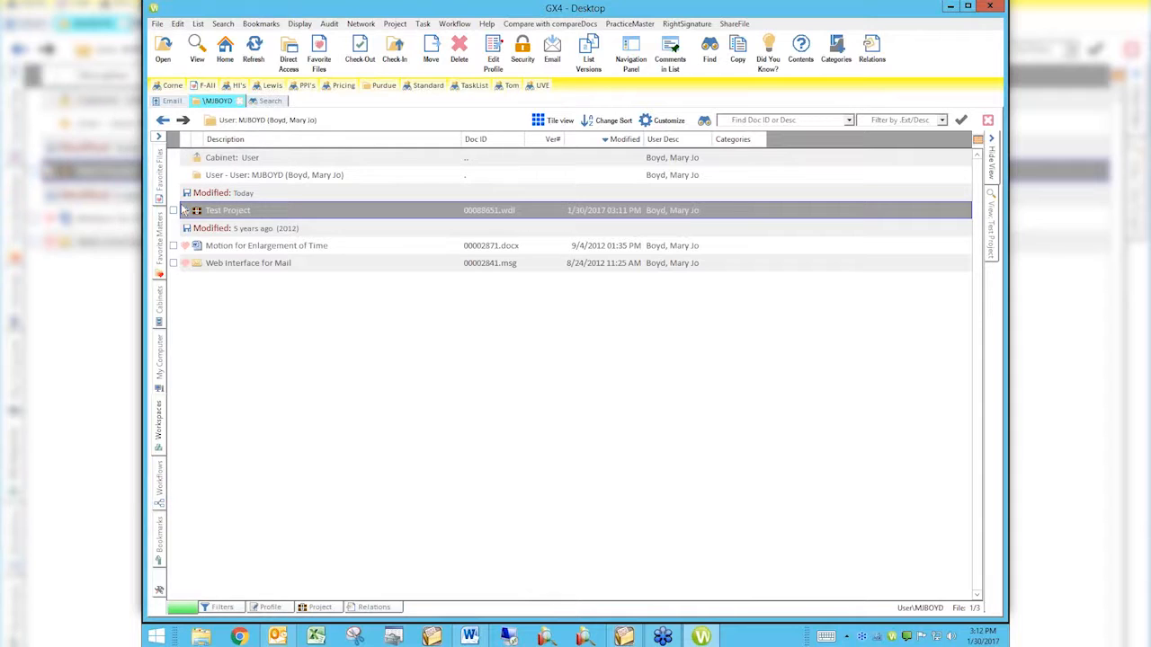
Review the profile of the Test Project file and its security classifications, and close both without changing anything
right_click(232, 213)
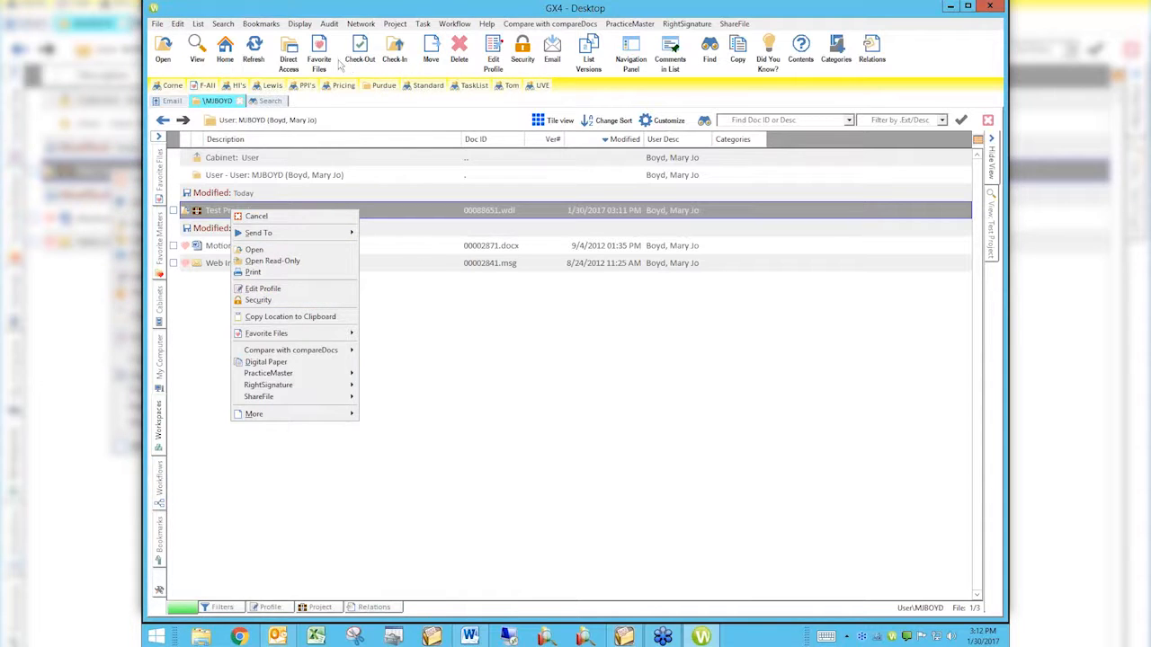
click(492, 51)
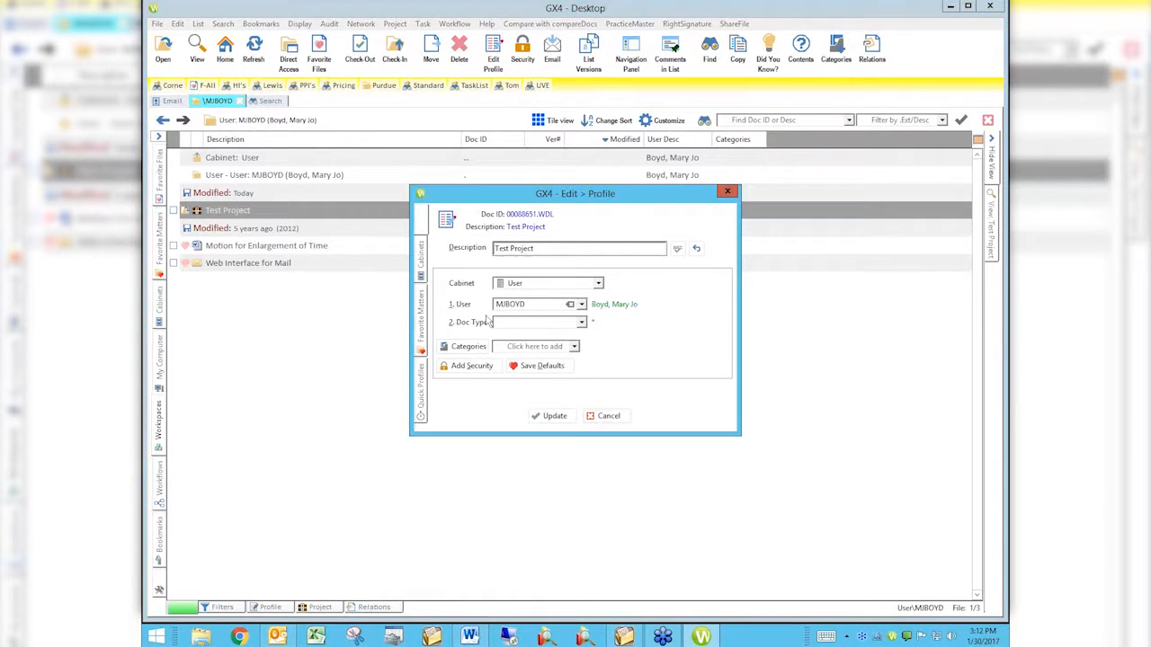
click(463, 367)
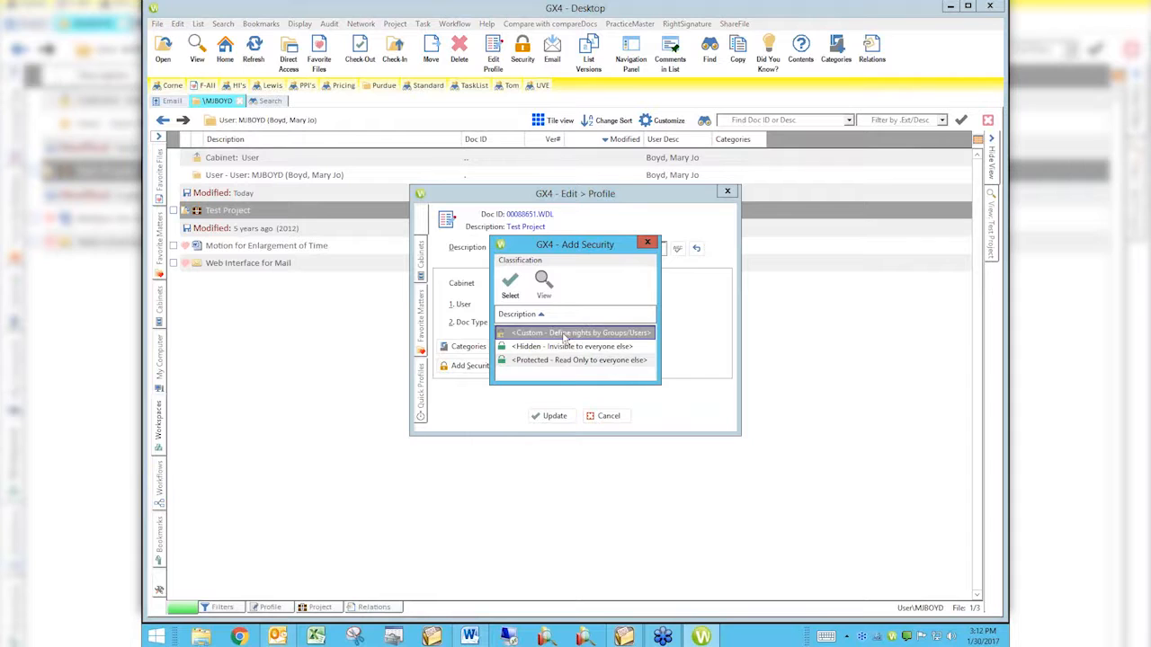
click(650, 244)
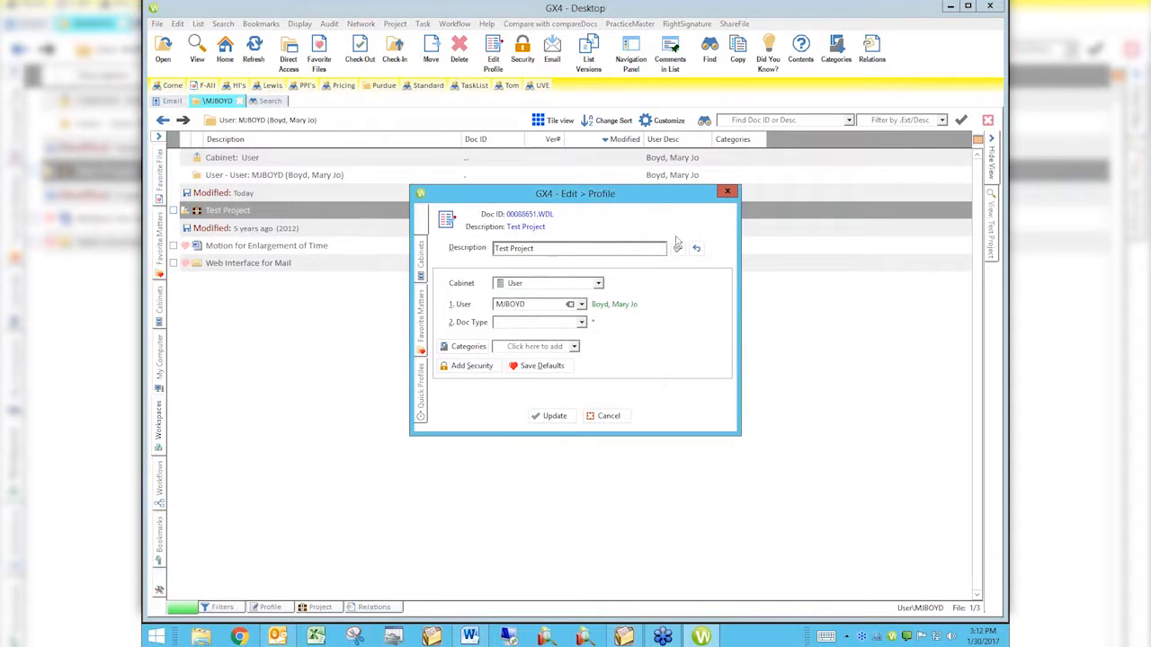
click(728, 193)
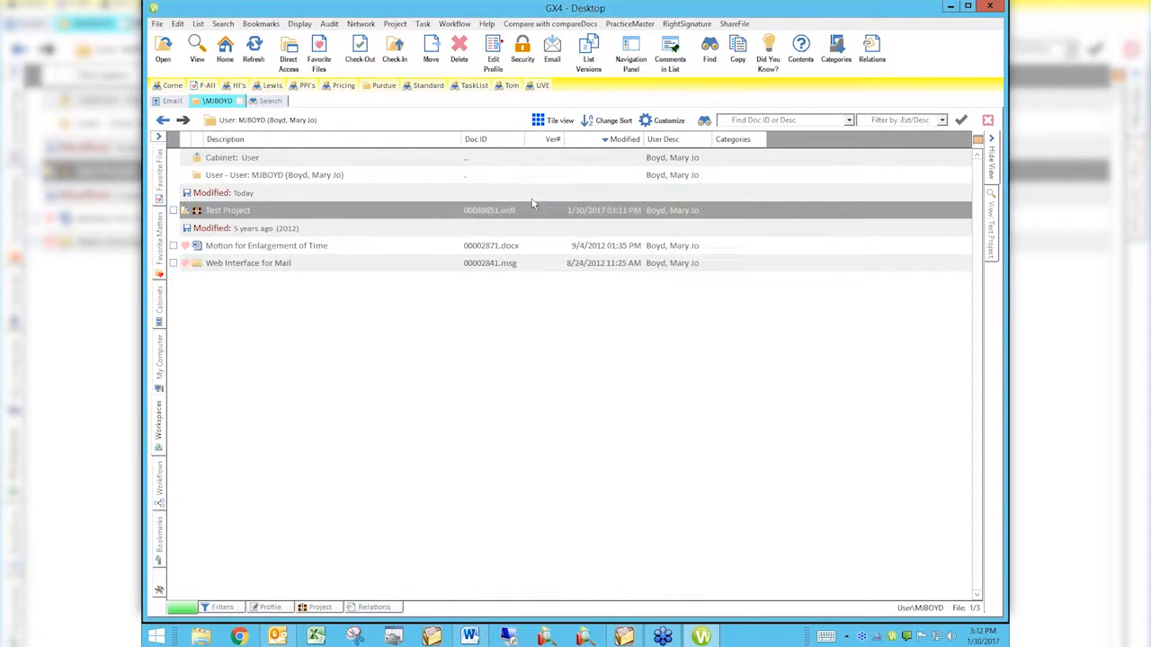
Bring back the Workspaces pane beside the file list and open Test Project to list its files
click(229, 212)
click(159, 137)
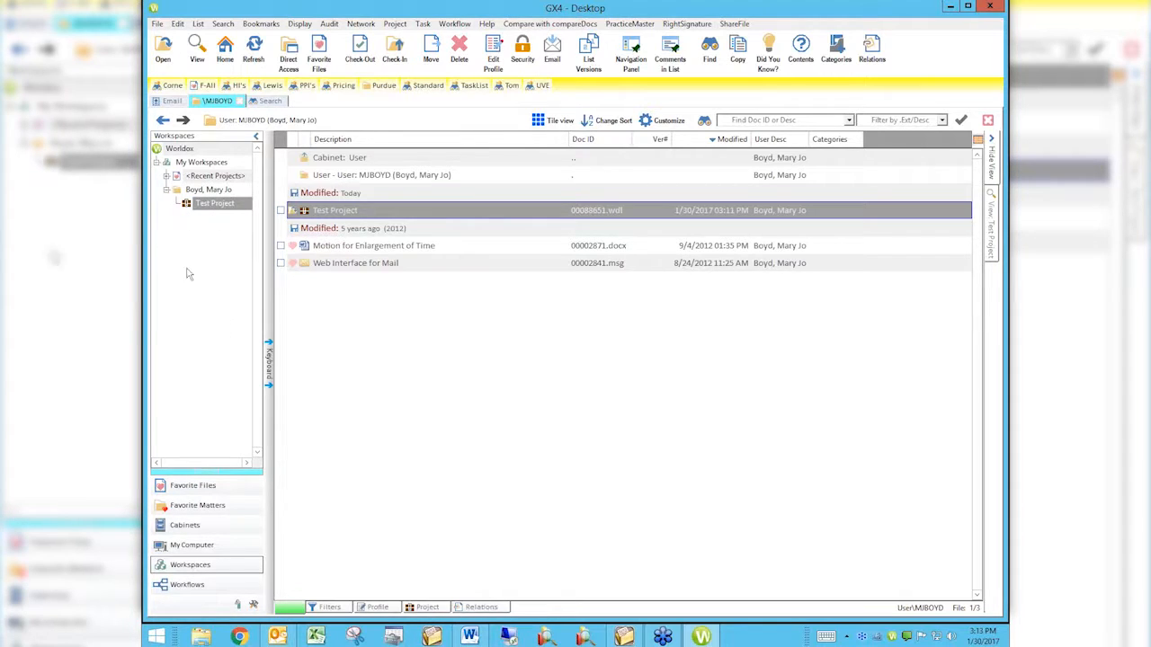
click(206, 206)
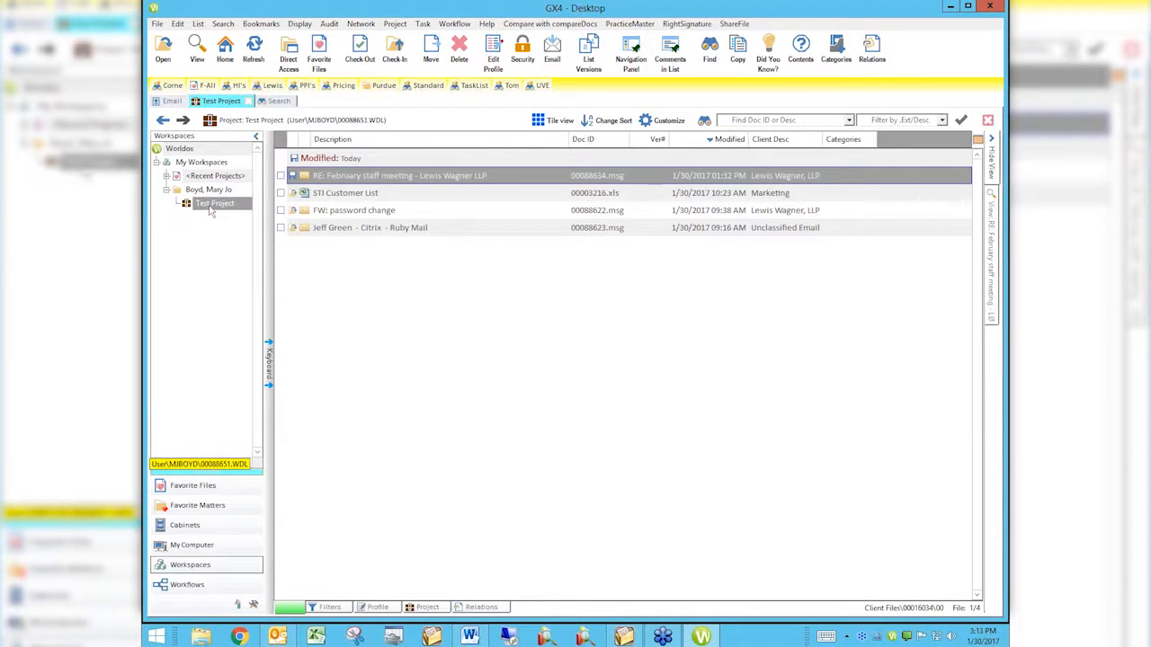
Remove the "RE: February staff meeting - Lewis Wagner LLP" email from Test Project without deleting the file itself
right_click(364, 179)
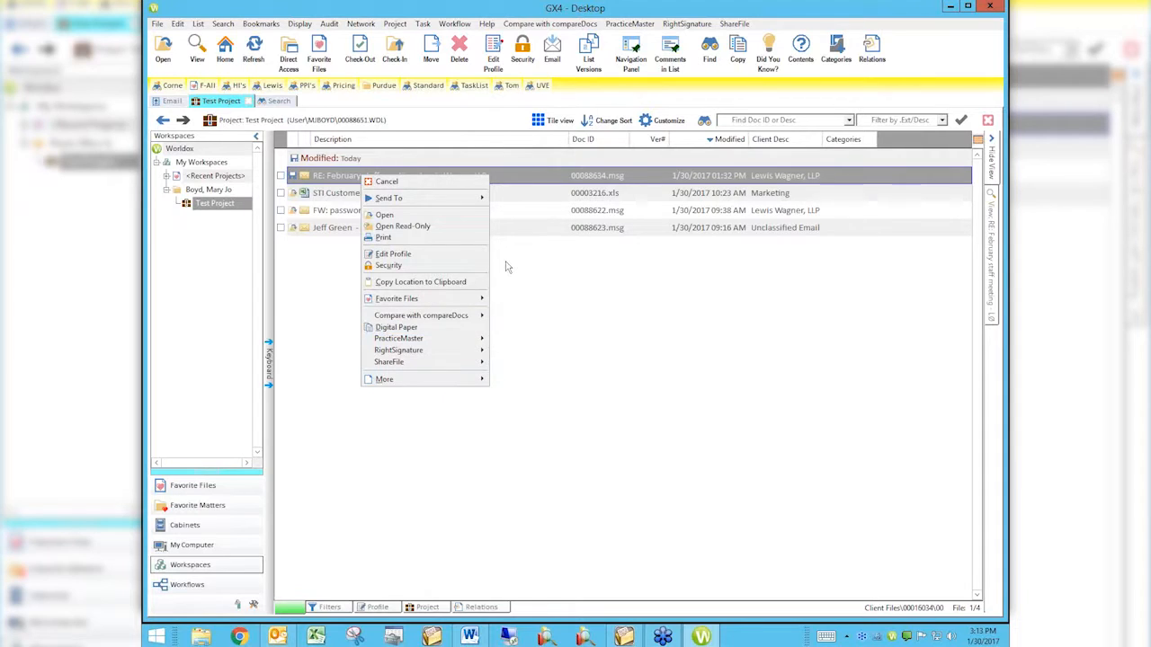
mouse_move(396, 383)
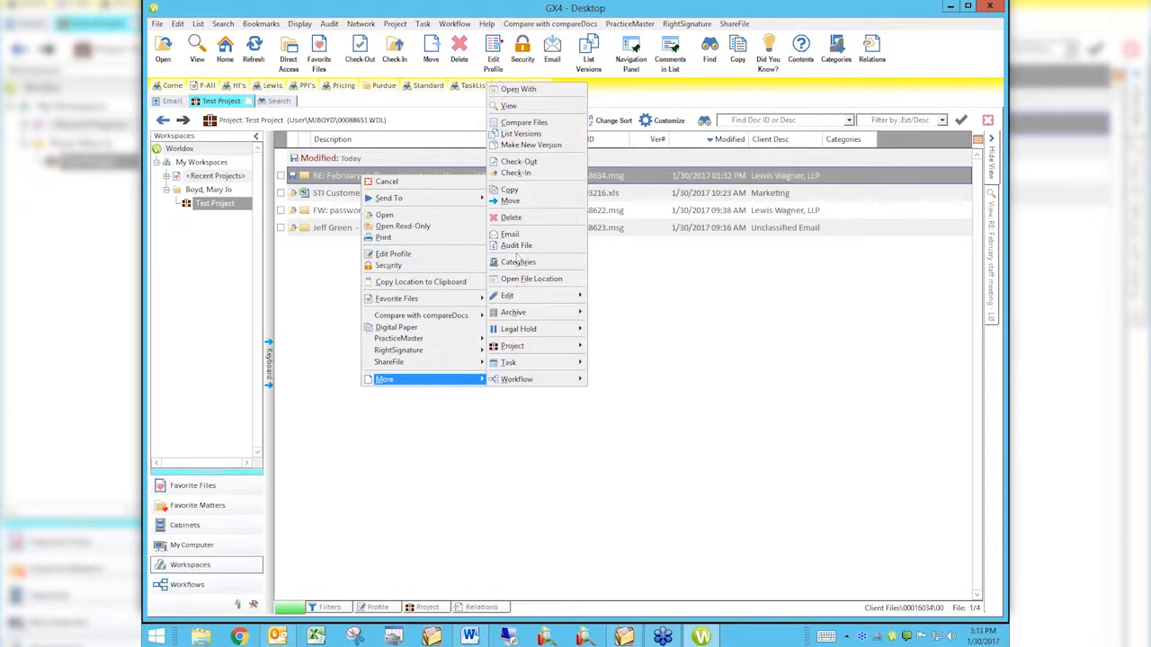
click(520, 218)
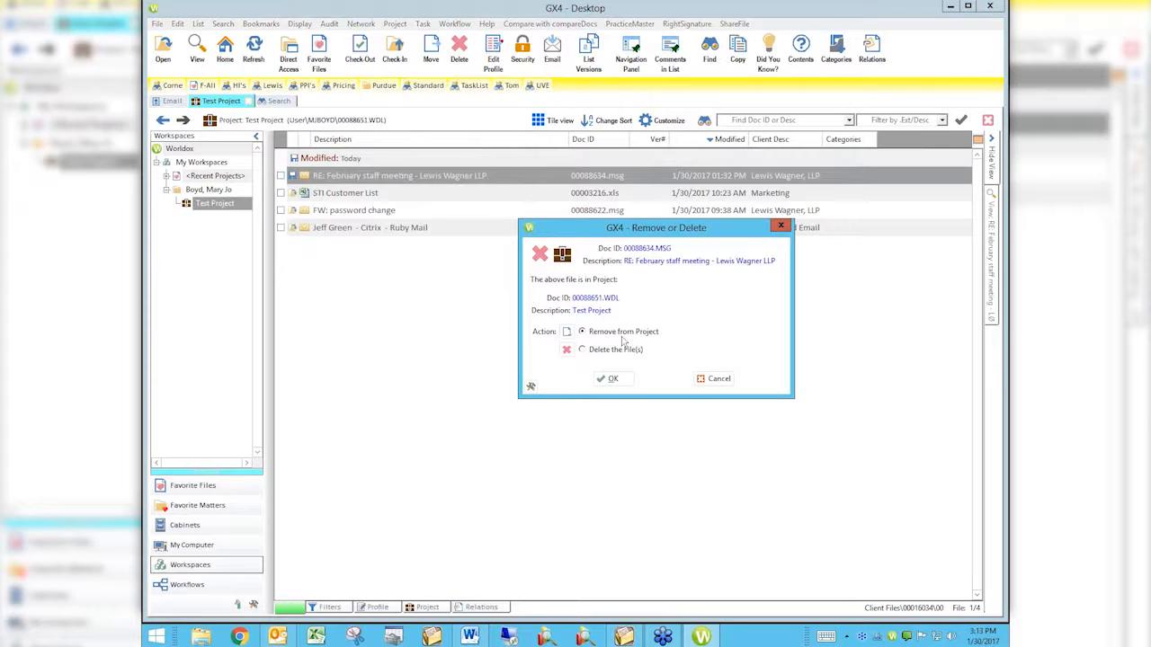
click(612, 379)
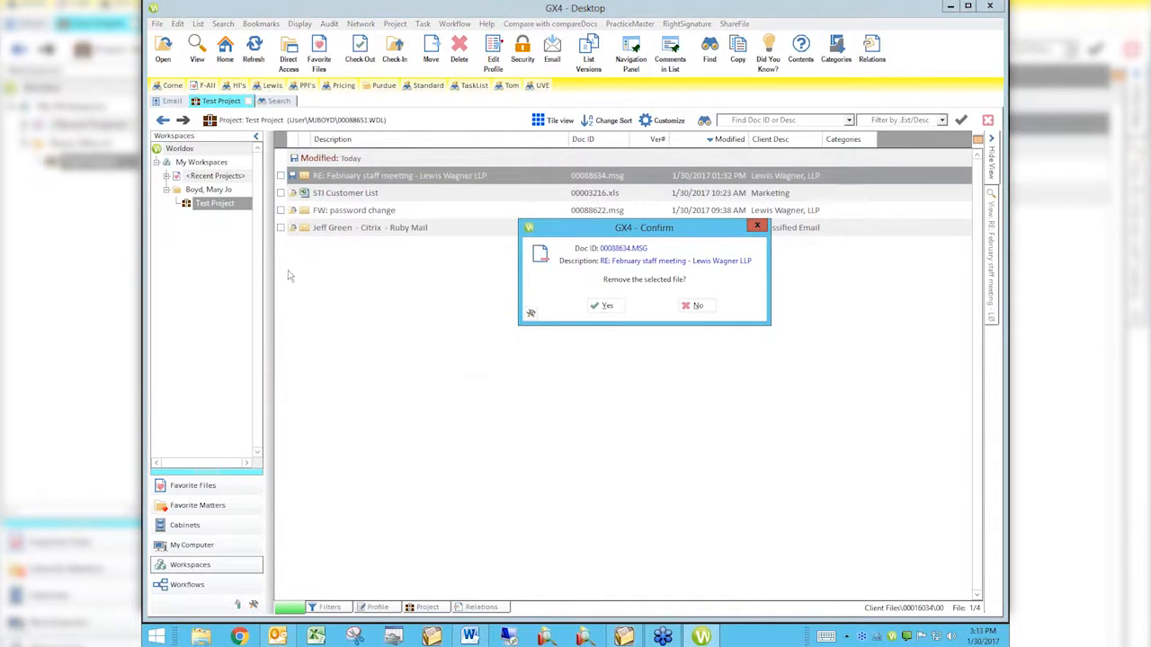
click(604, 307)
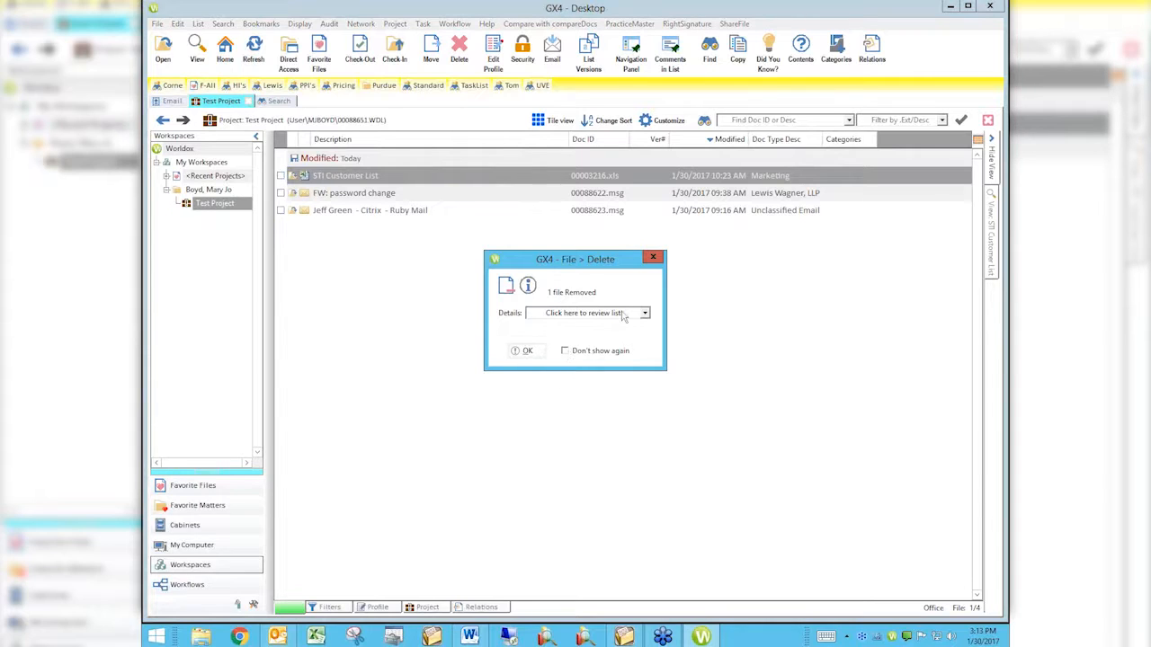
click(652, 259)
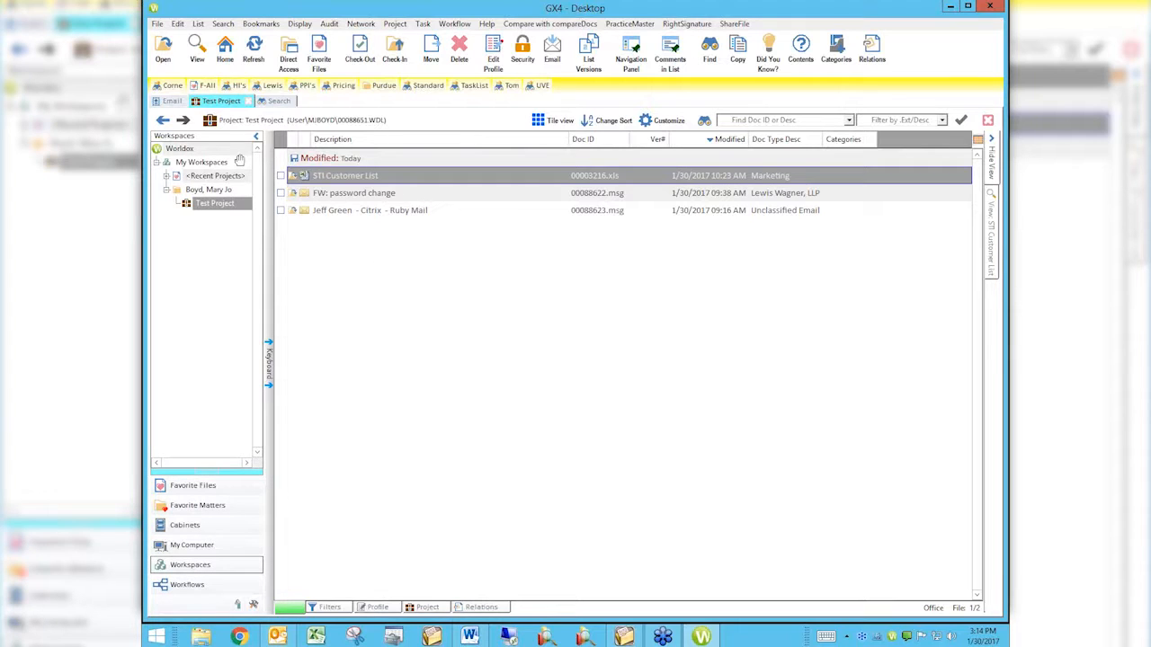
Review the actions offered for Test Project and the projects listed under Recent Projects, then collapse that list
right_click(215, 205)
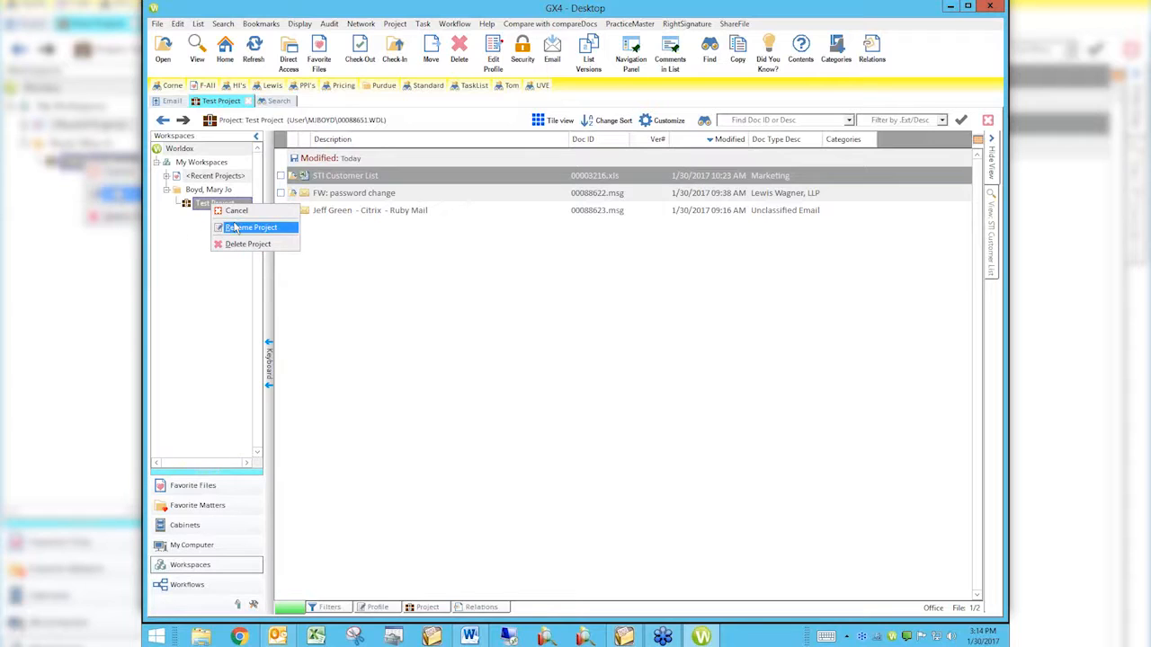
click(172, 230)
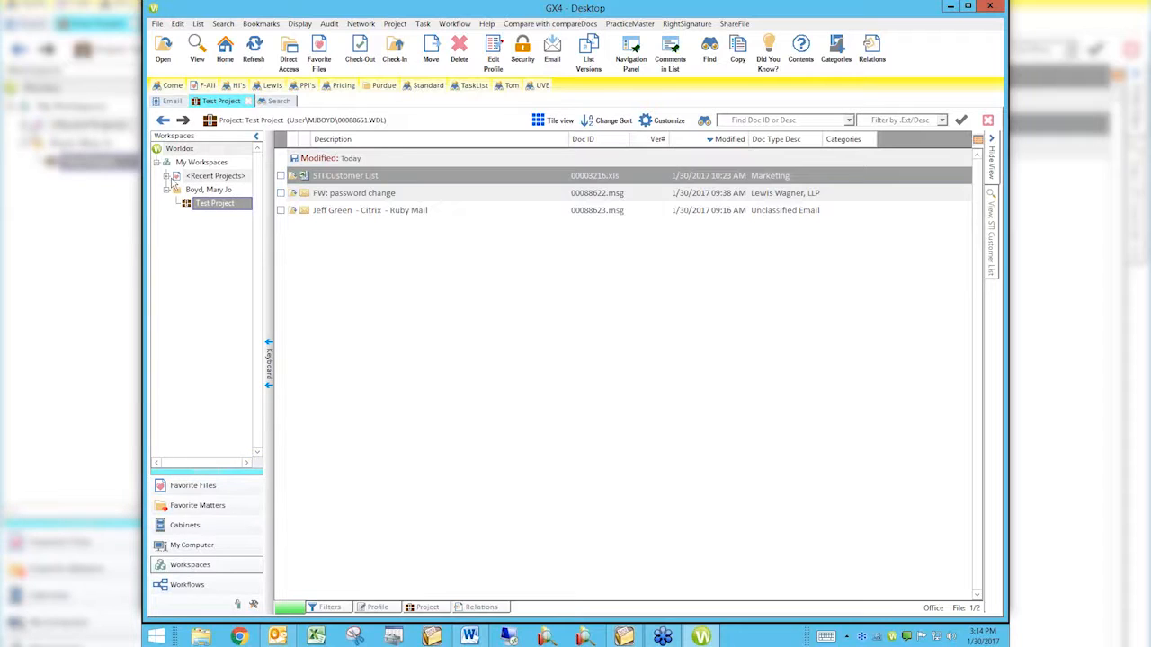
click(166, 176)
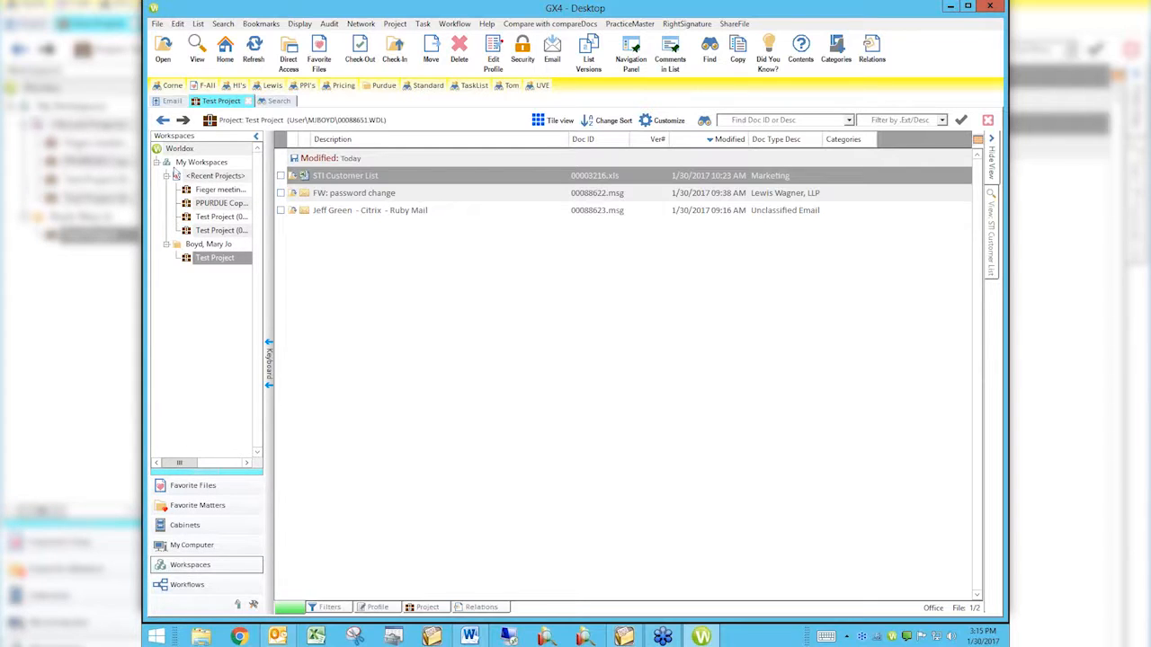
click(166, 177)
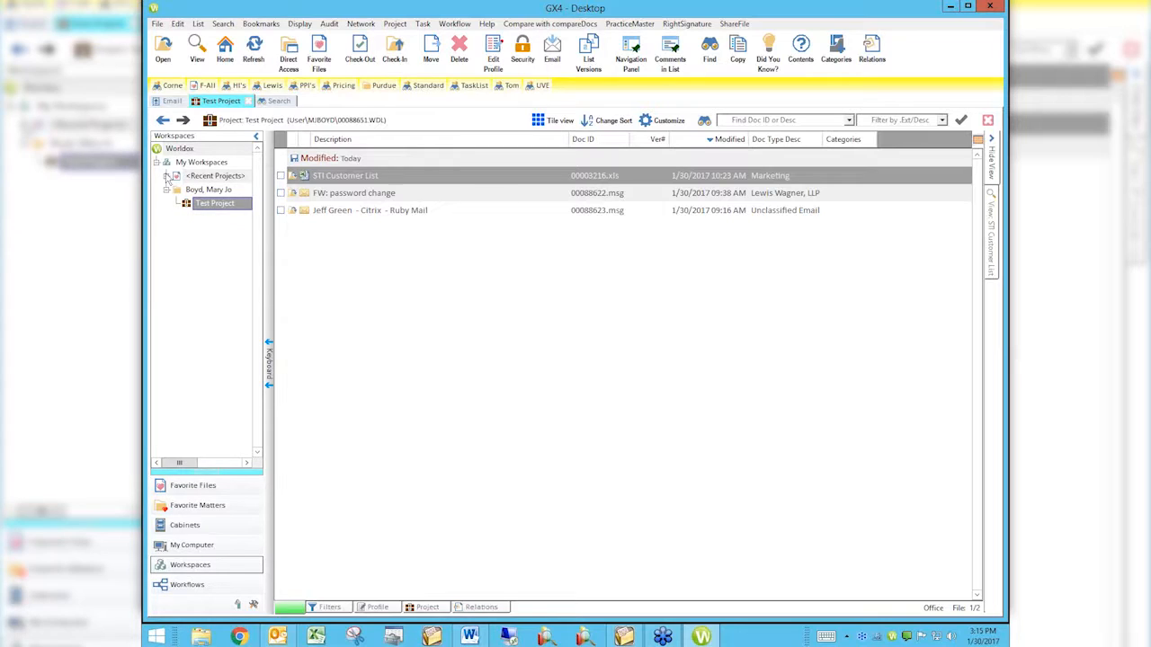
Delete Test Project from the user's workspace by moving it to the Salvage Bin
right_click(202, 206)
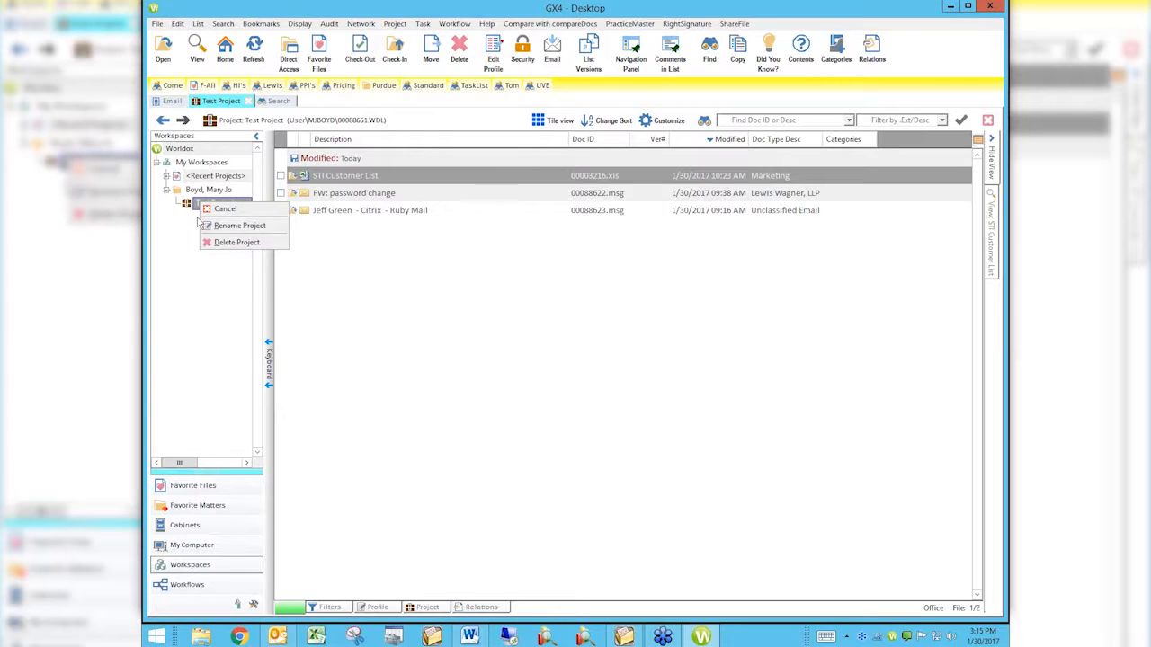
click(236, 243)
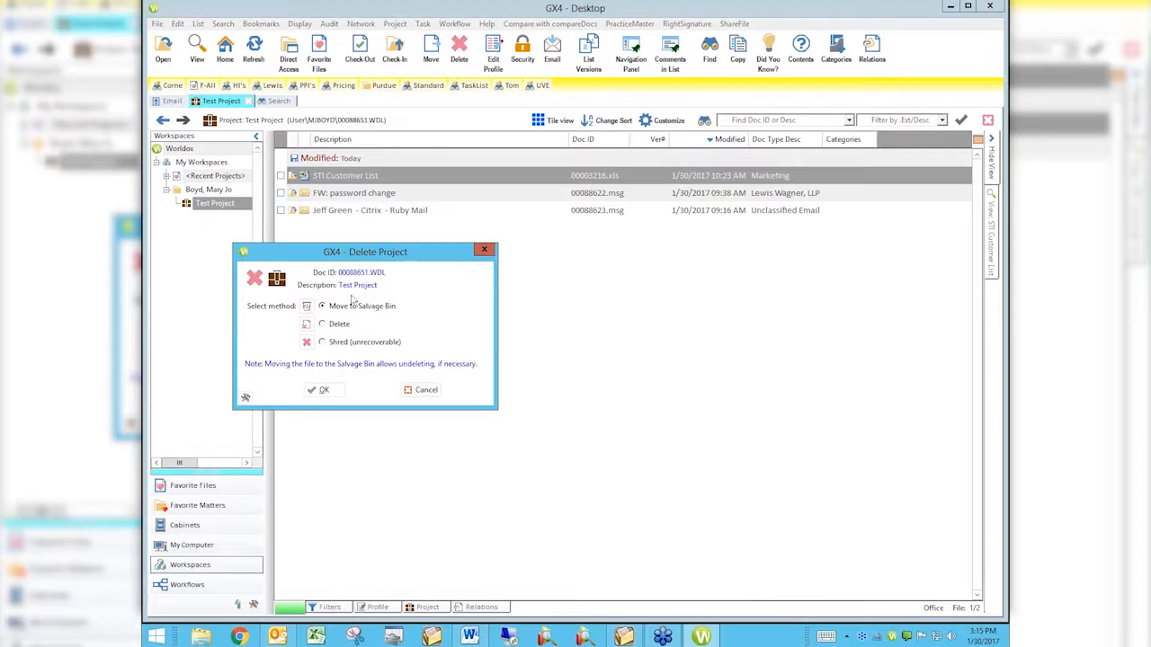
click(327, 392)
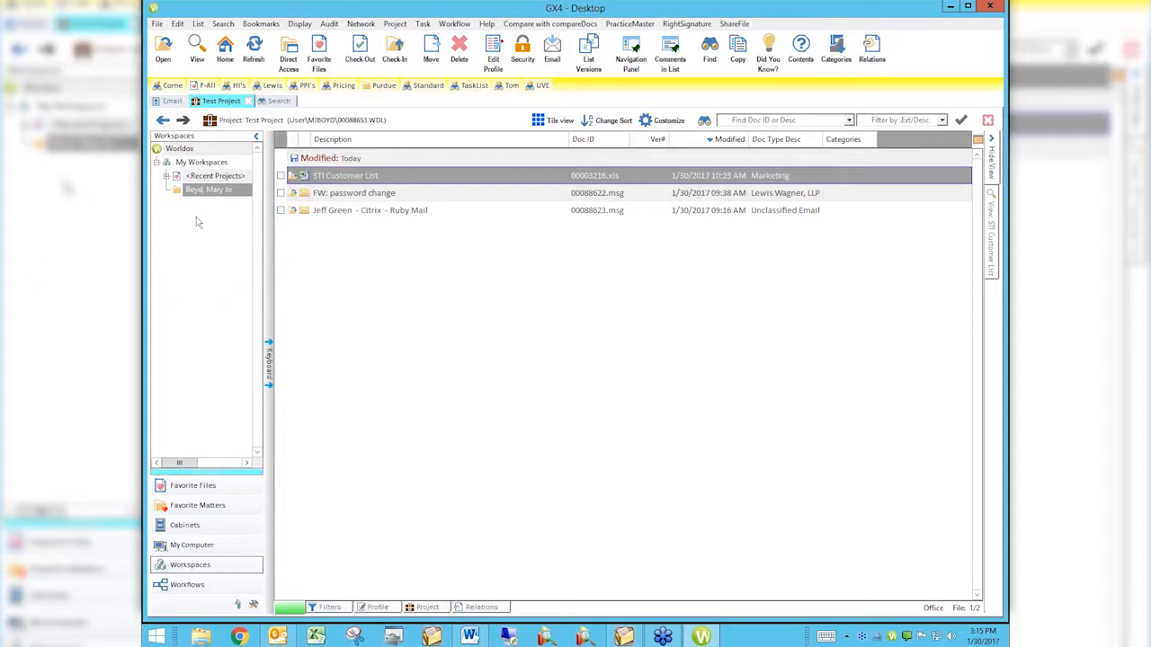
Subscribe My Workspaces to the projects of the last user listed in the user table
right_click(205, 165)
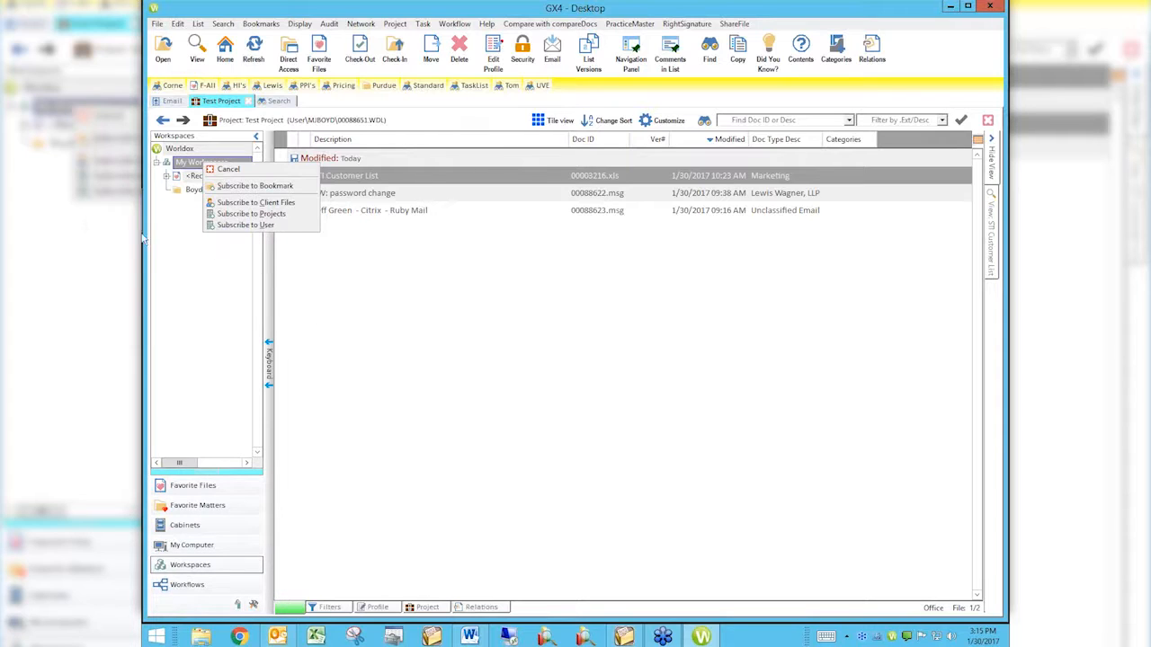
click(179, 260)
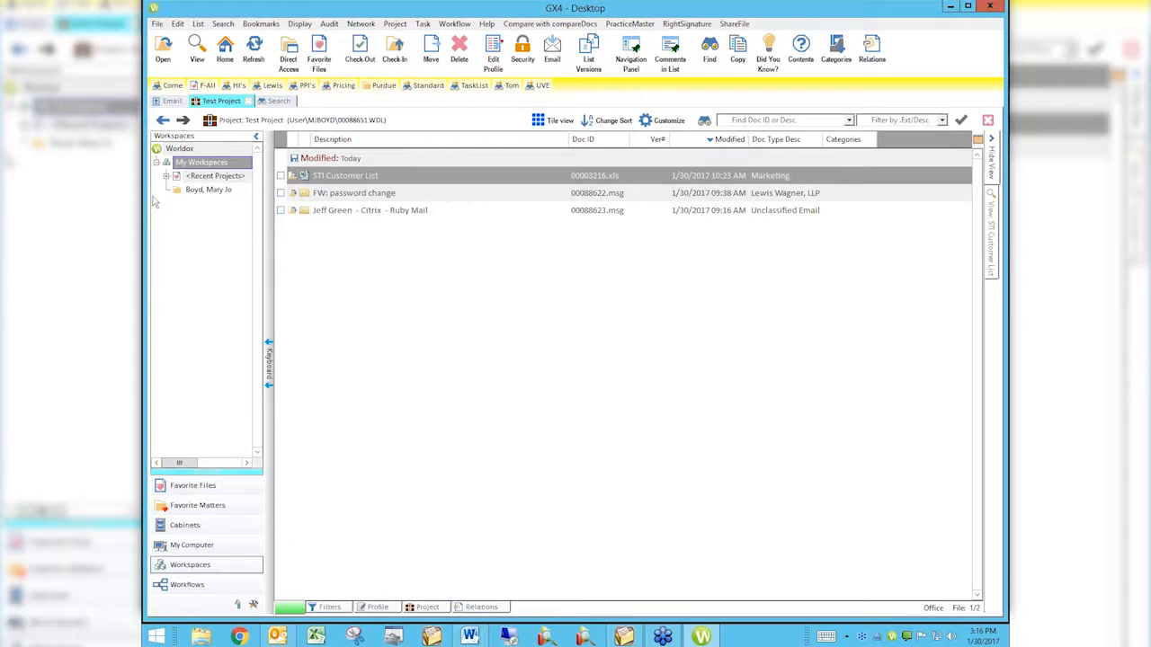
right_click(205, 168)
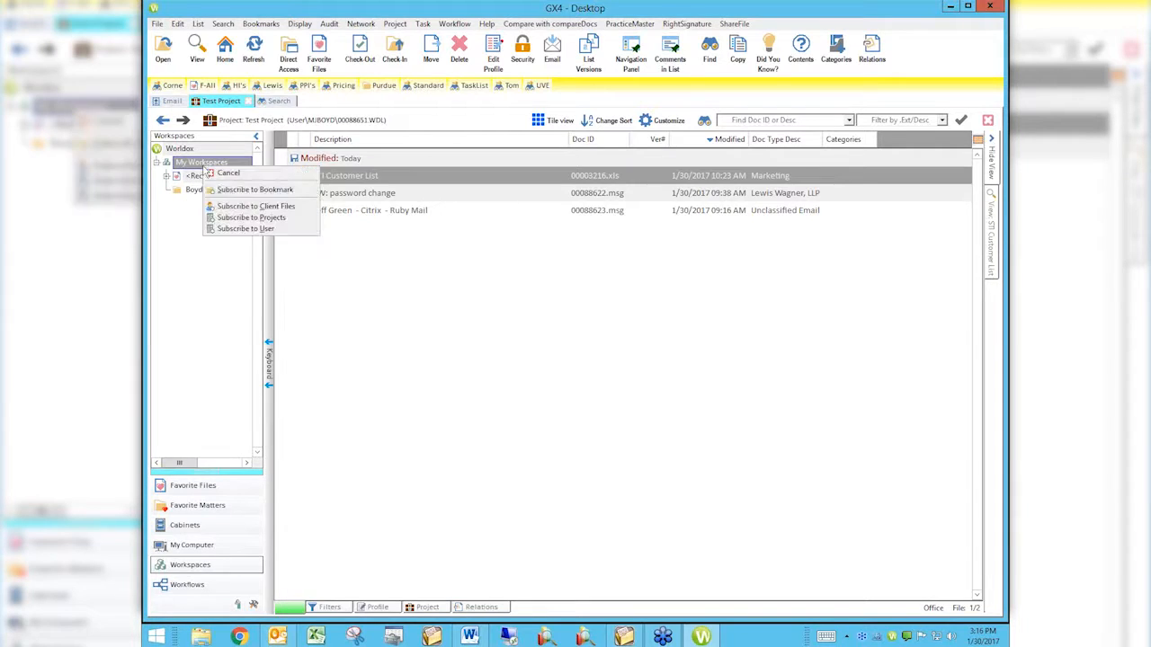
click(226, 220)
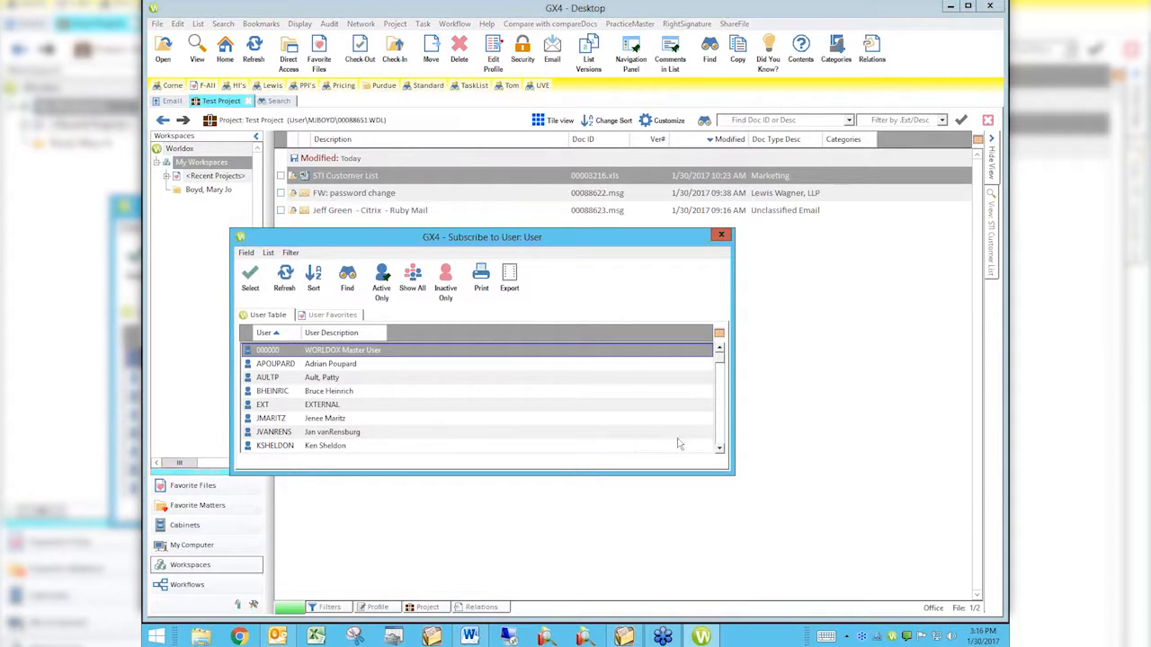
click(720, 437)
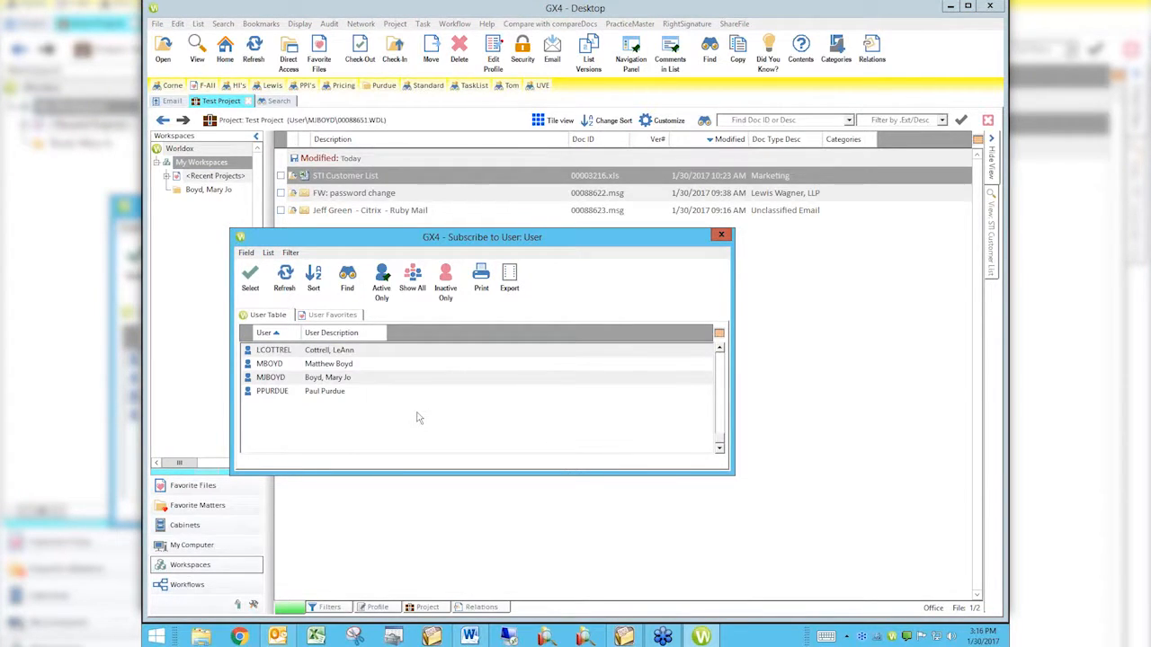
double_click(311, 393)
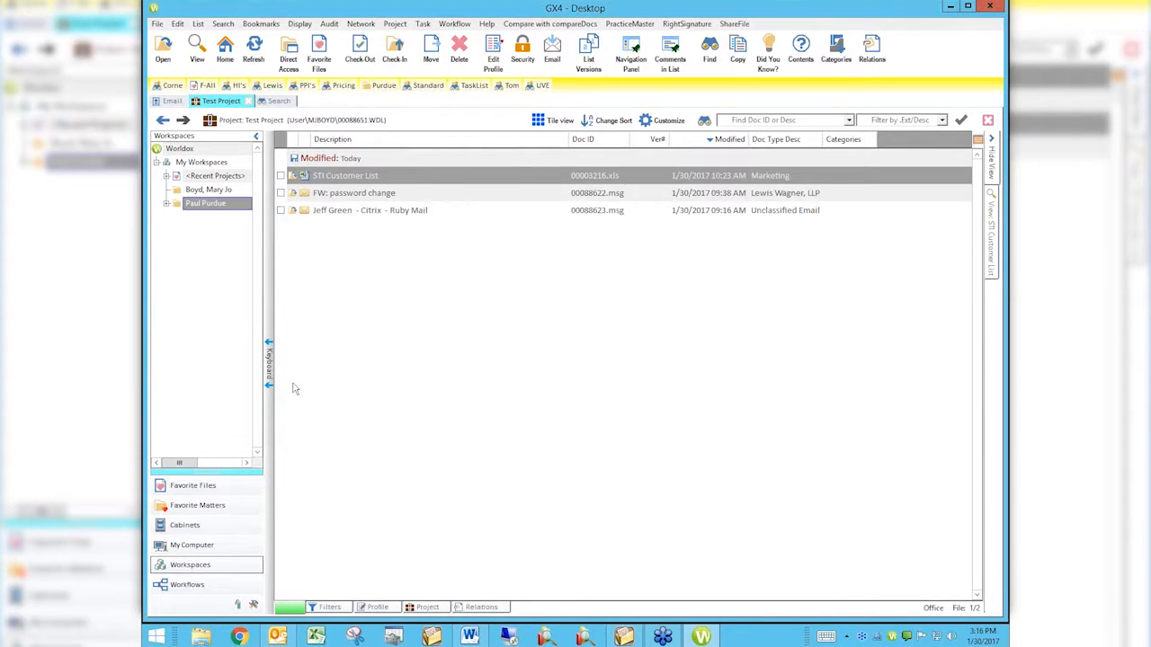
Expand the newly subscribed user's workspace, review the actions offered for its Test Project and list that project's files
click(168, 205)
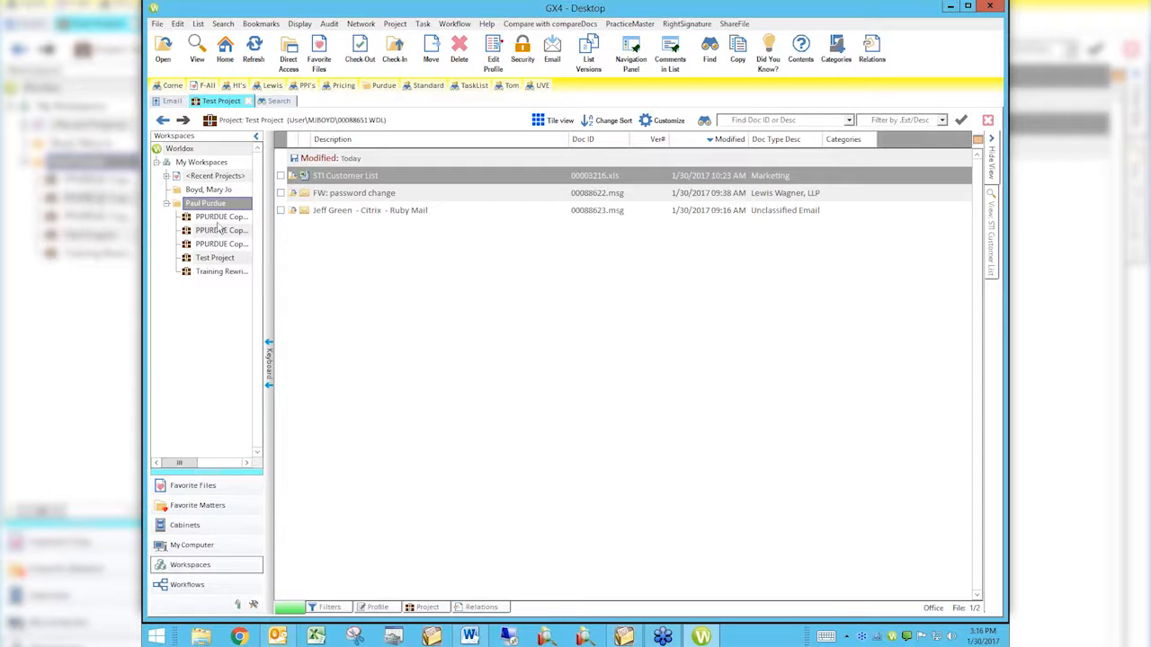
click(197, 259)
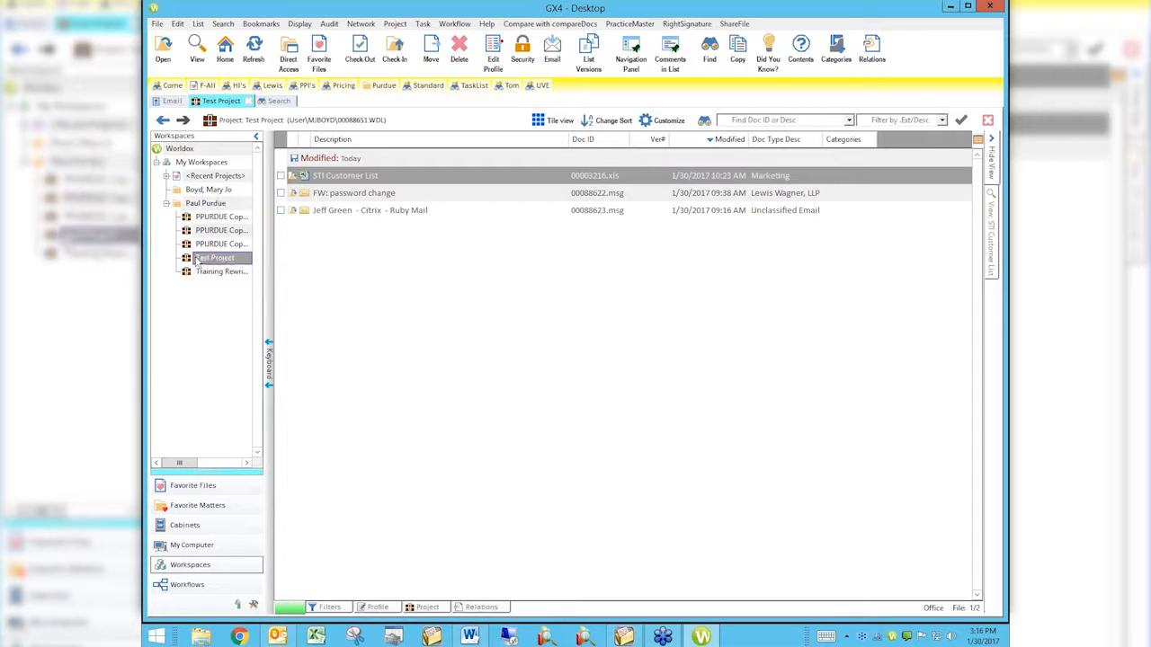
right_click(197, 259)
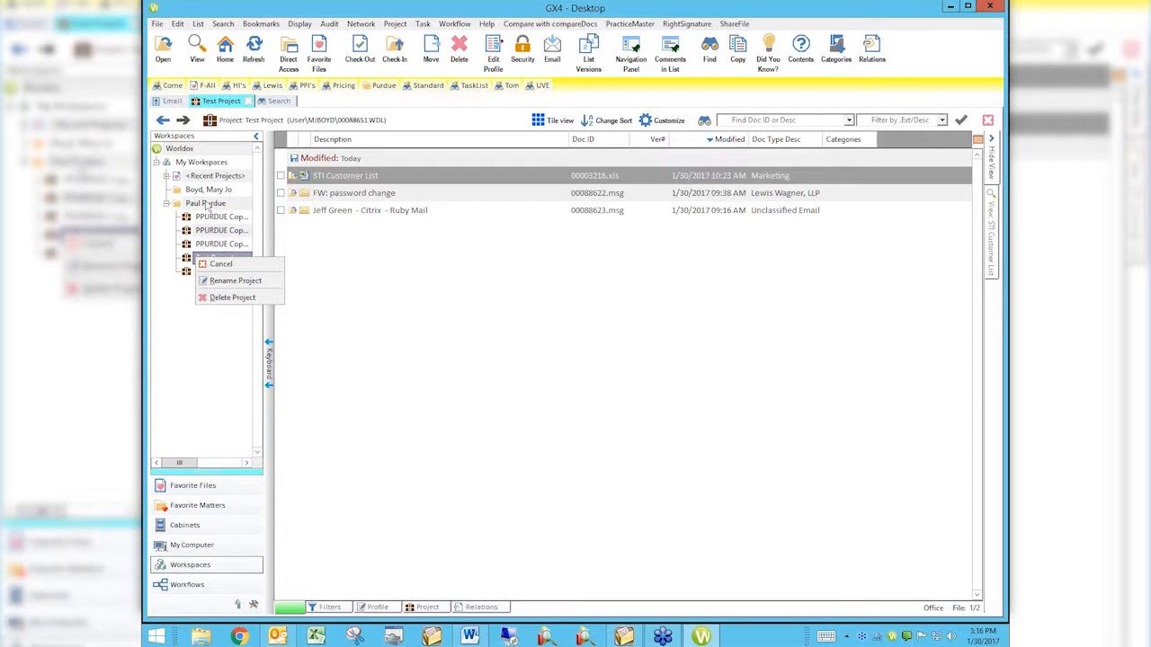
click(151, 360)
click(203, 258)
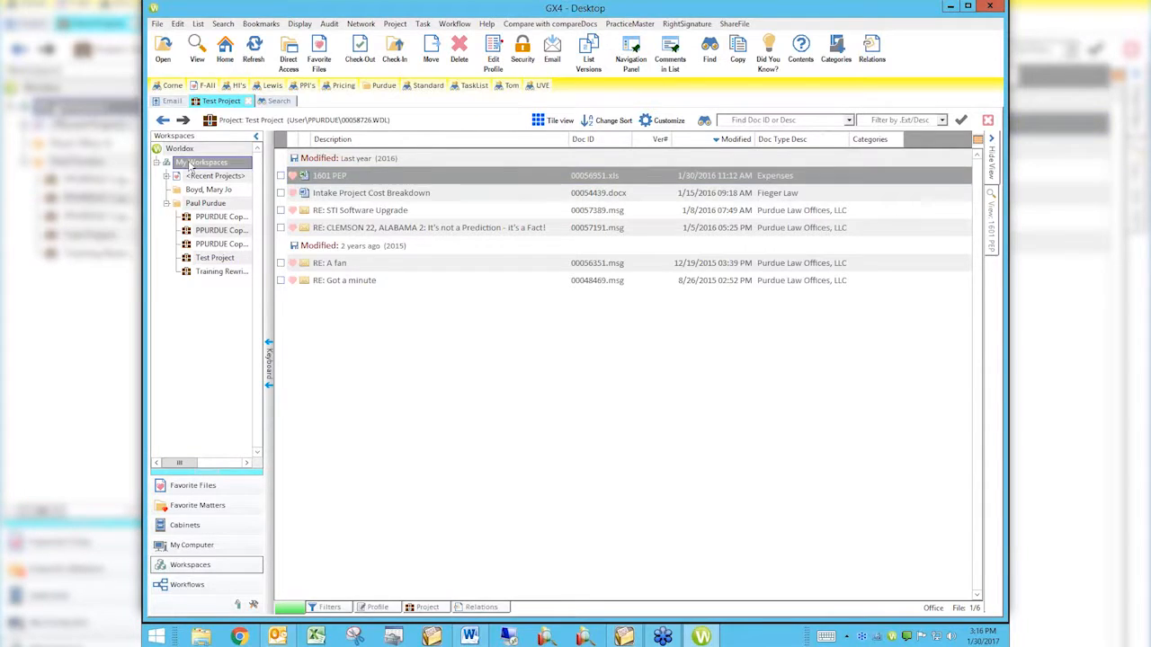
Subscribe My Workspaces to the Purdue bookmark whose location is on the T: drive
right_click(191, 165)
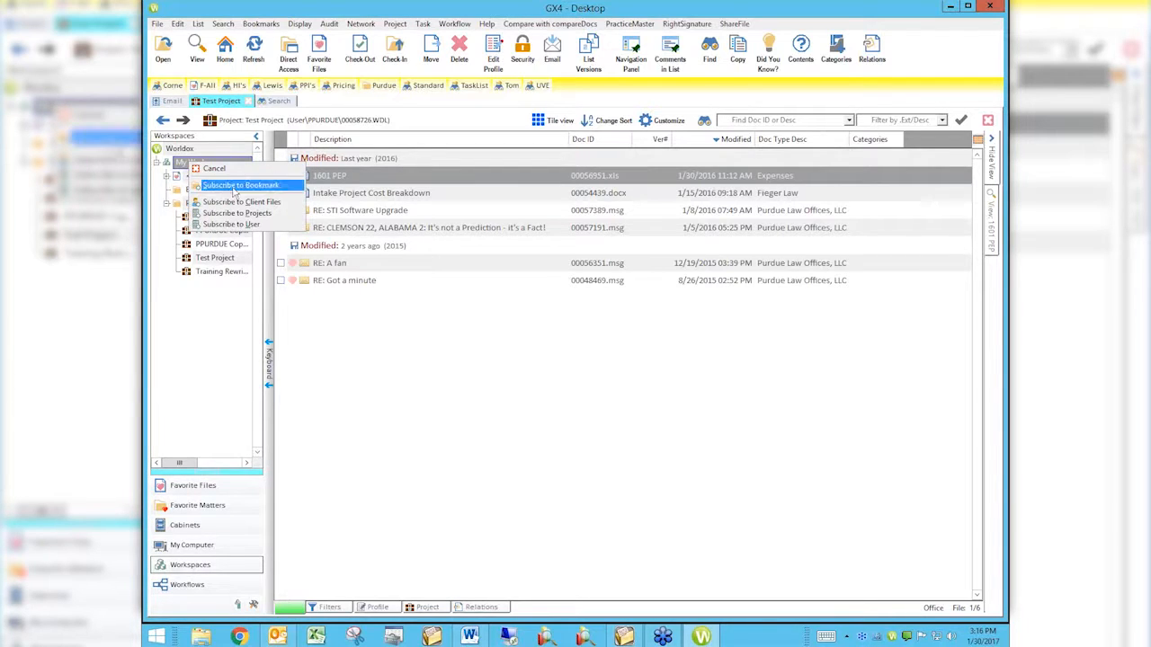
click(239, 185)
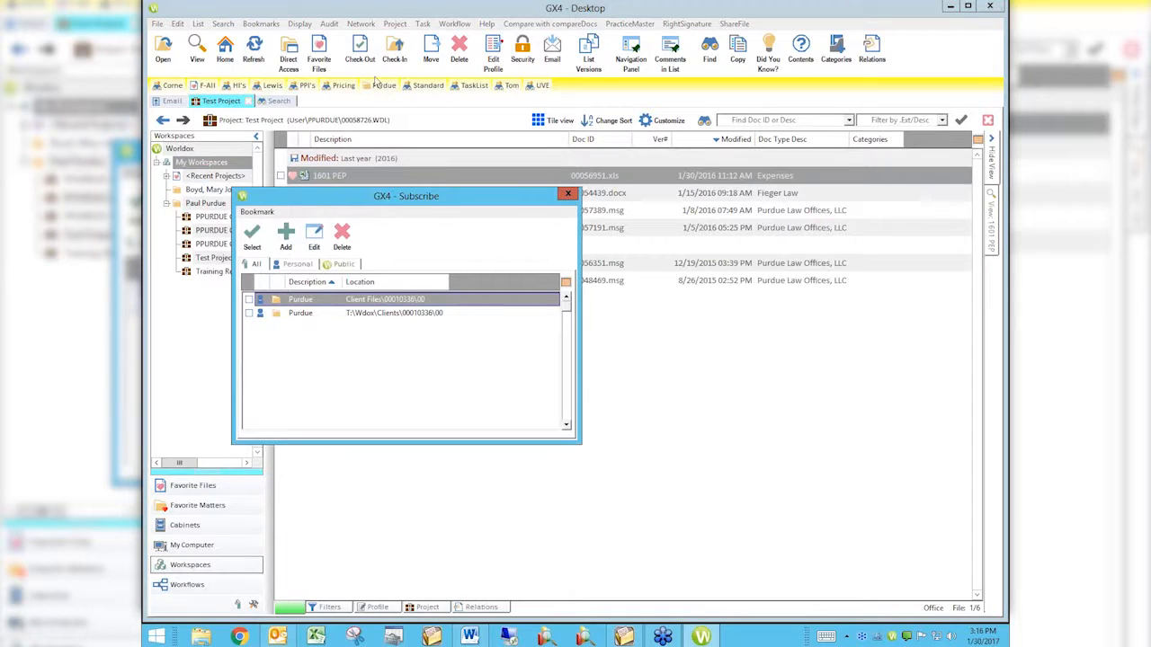
click(298, 315)
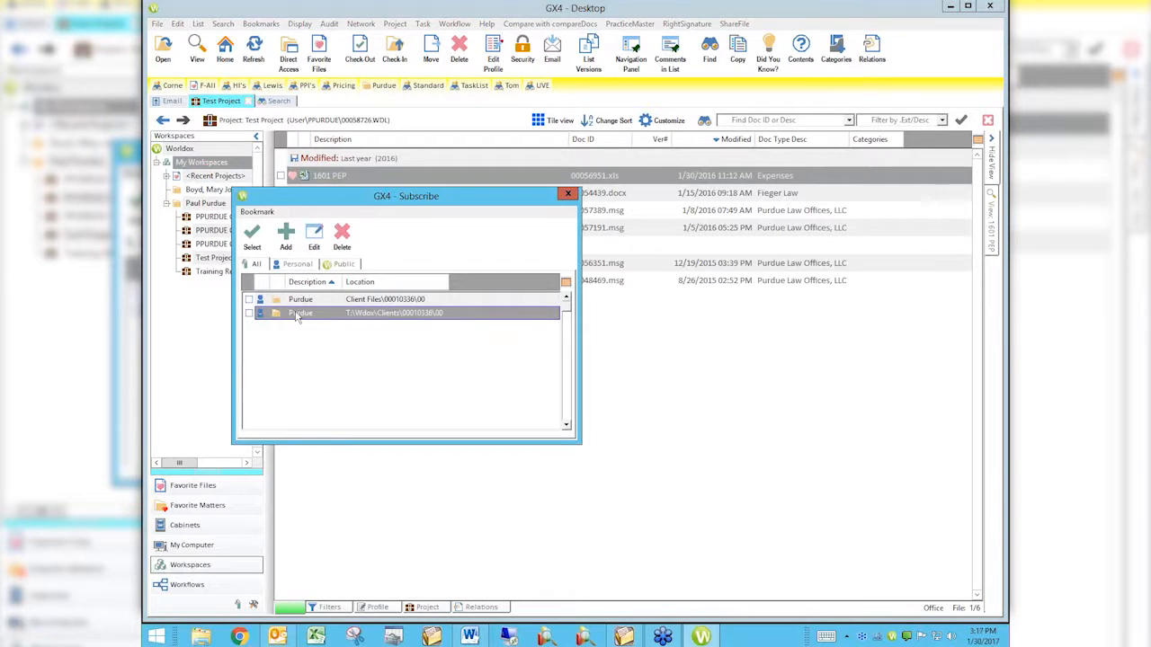
click(251, 235)
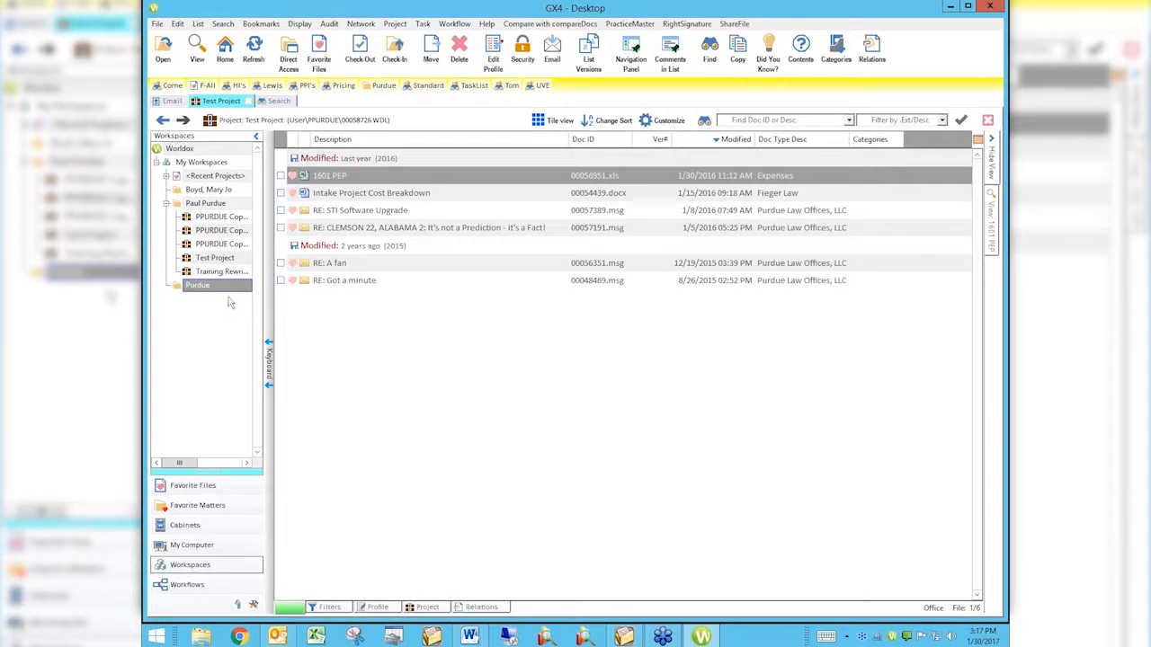
Unsubscribe from the Purdue bookmark workspace and confirm the removal
right_click(208, 272)
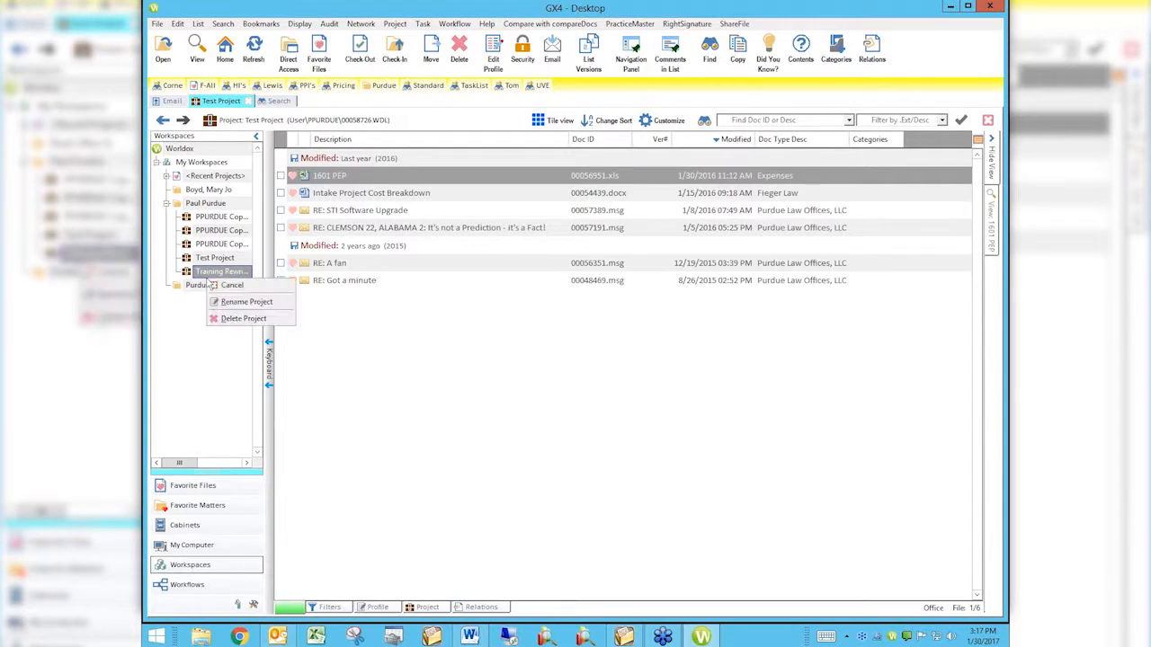
click(193, 286)
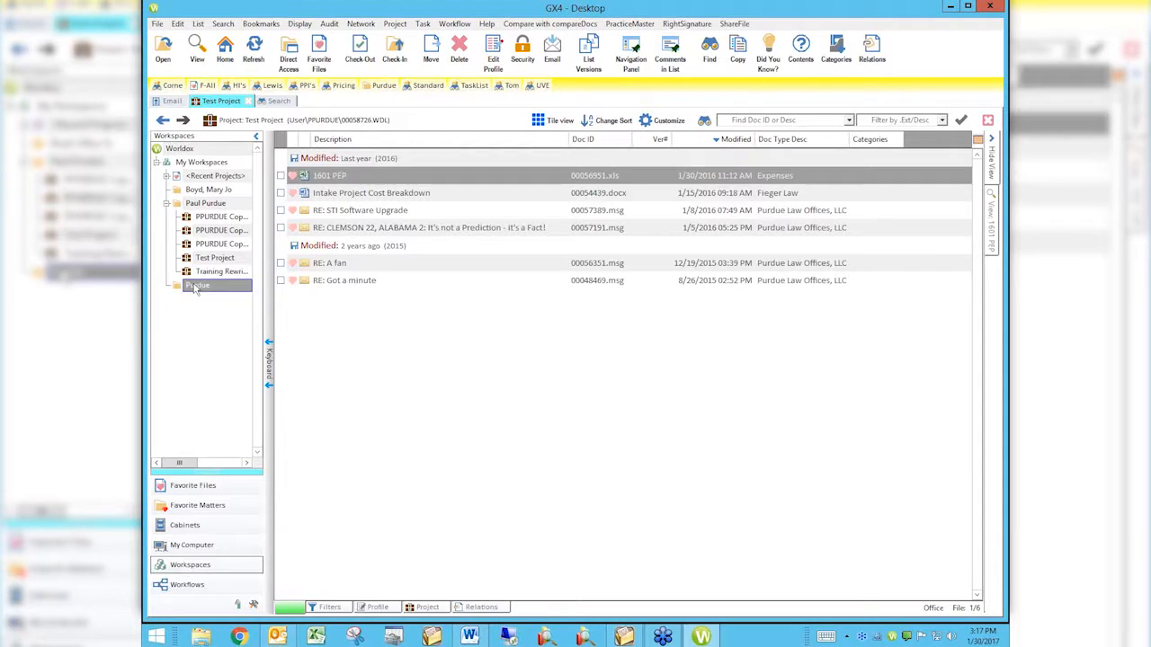
right_click(194, 286)
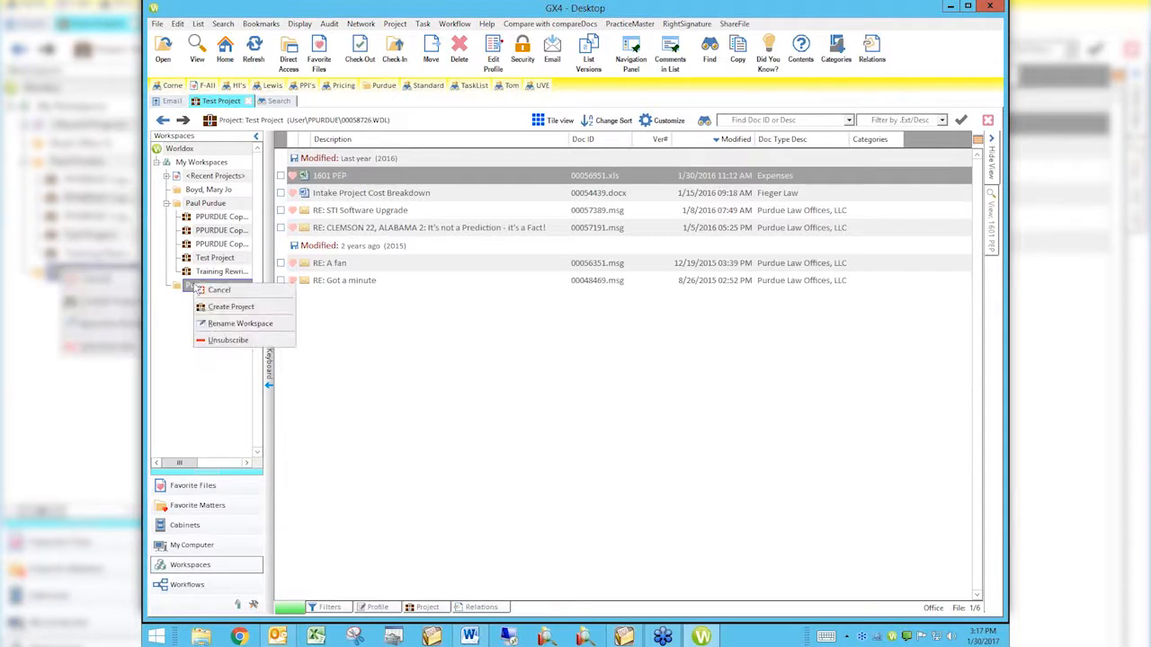
click(228, 339)
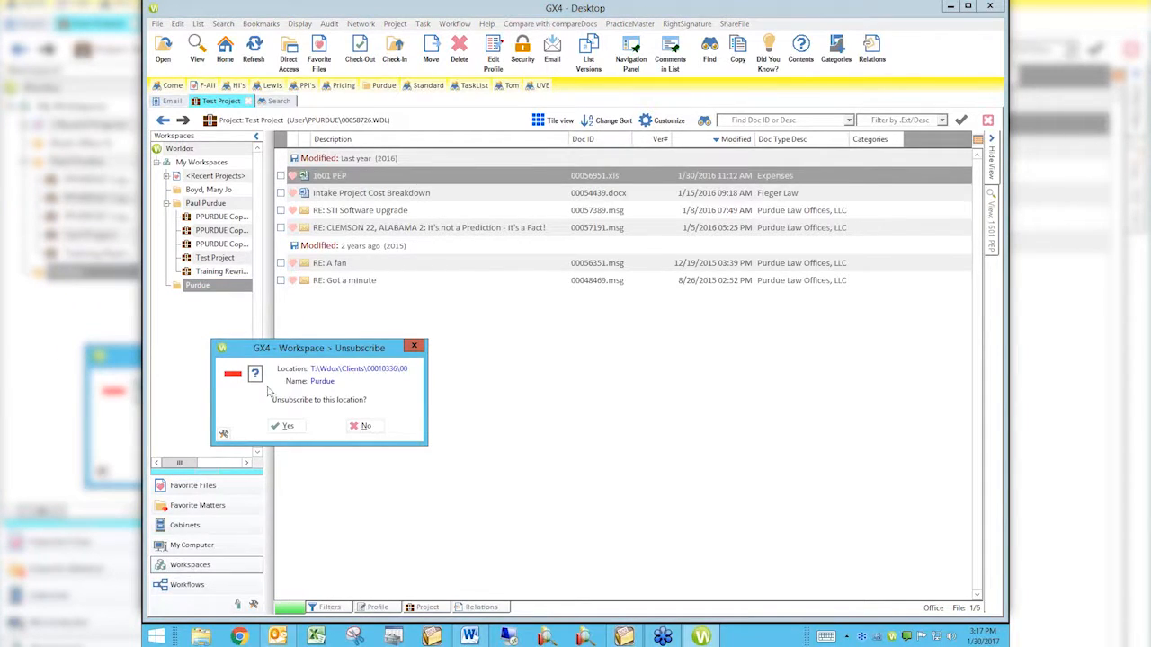
click(287, 427)
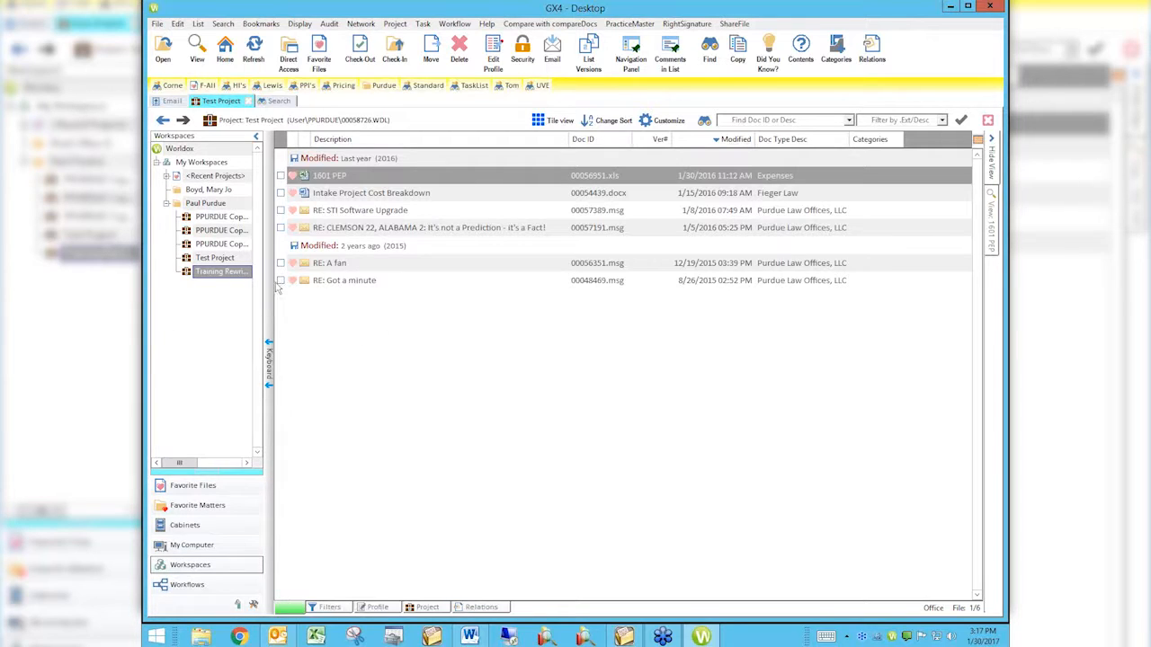
List the Client Files cabinet through Direct Access for client Keleher & McLeod, P.A. and matter 00
click(223, 258)
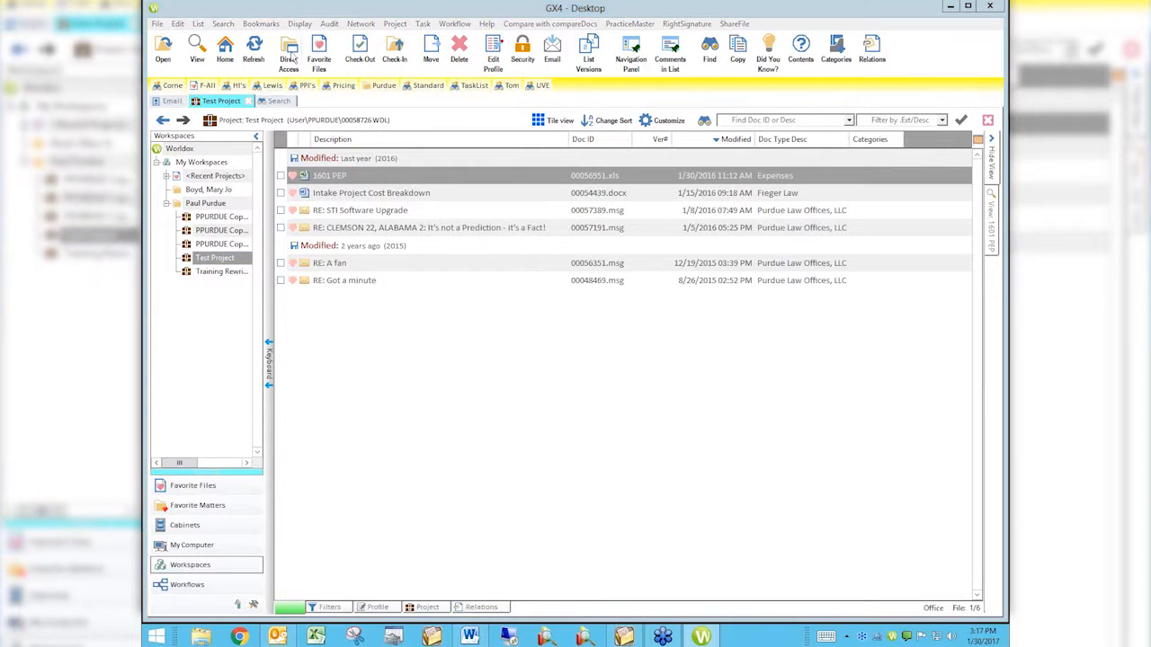
click(289, 52)
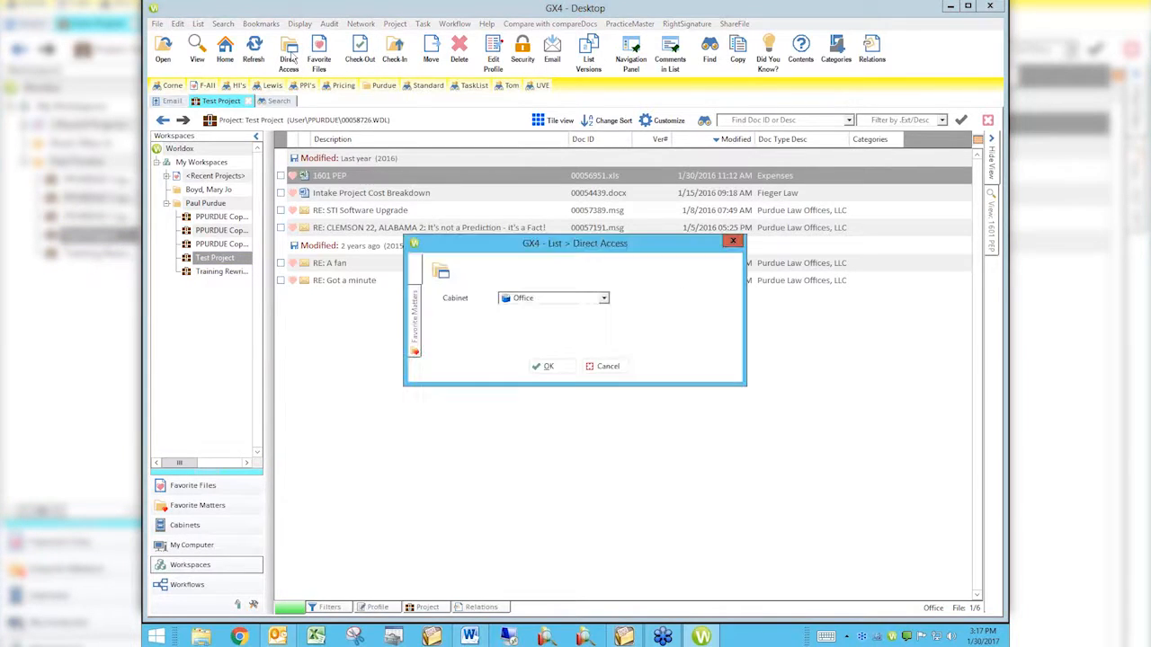
click(603, 299)
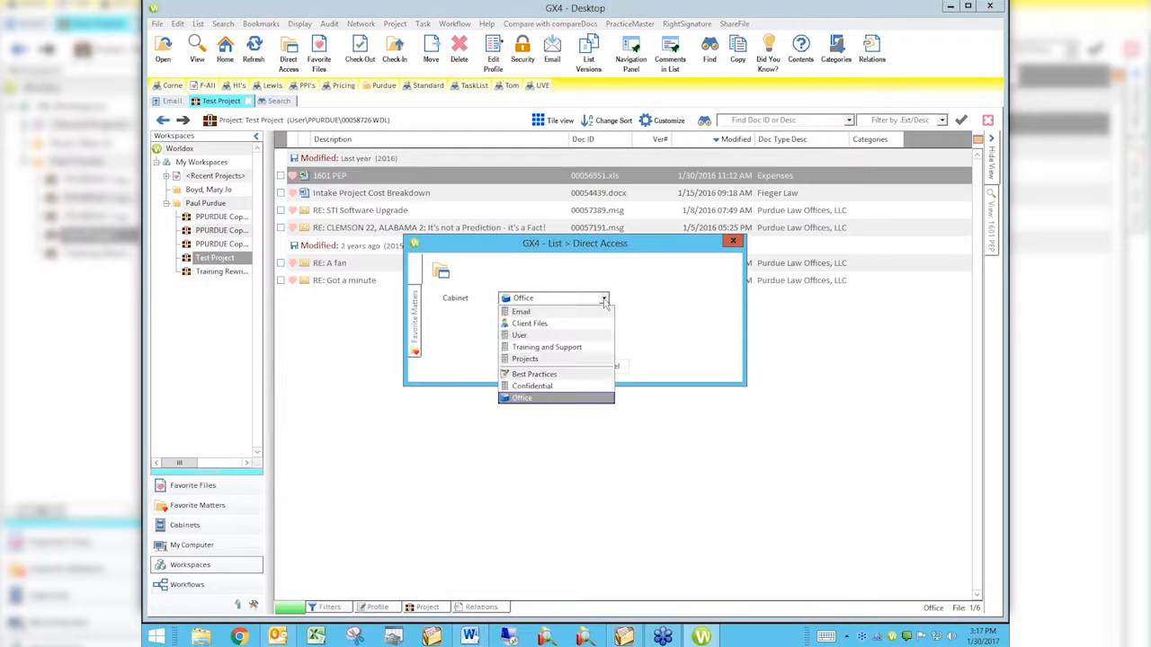
click(563, 323)
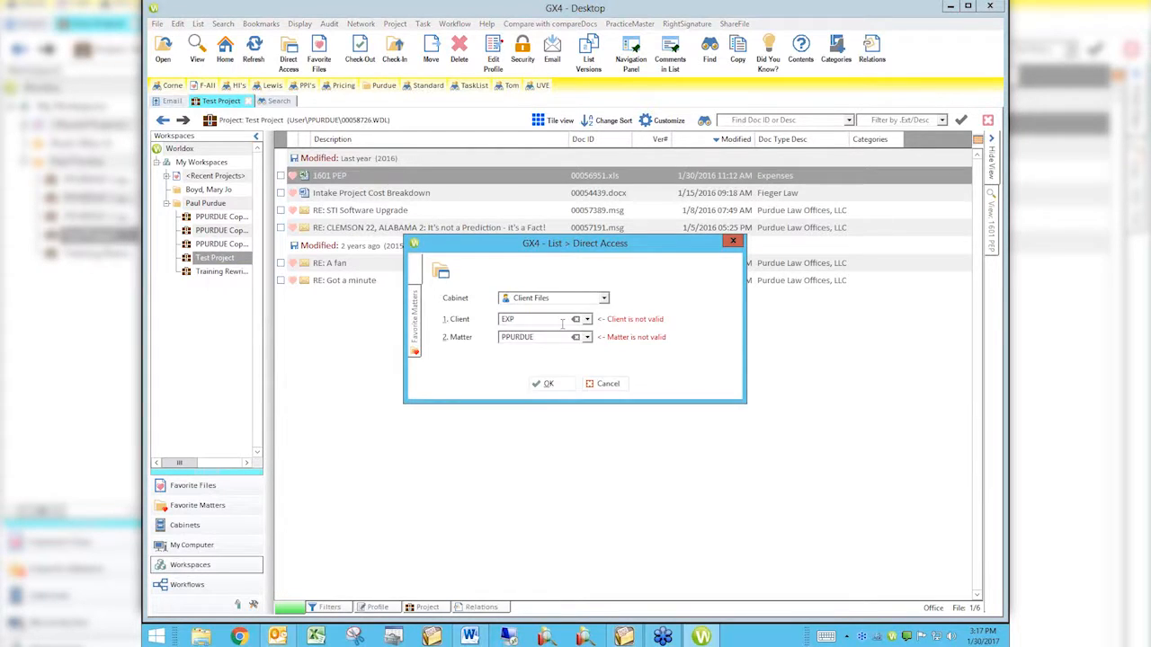
click(586, 319)
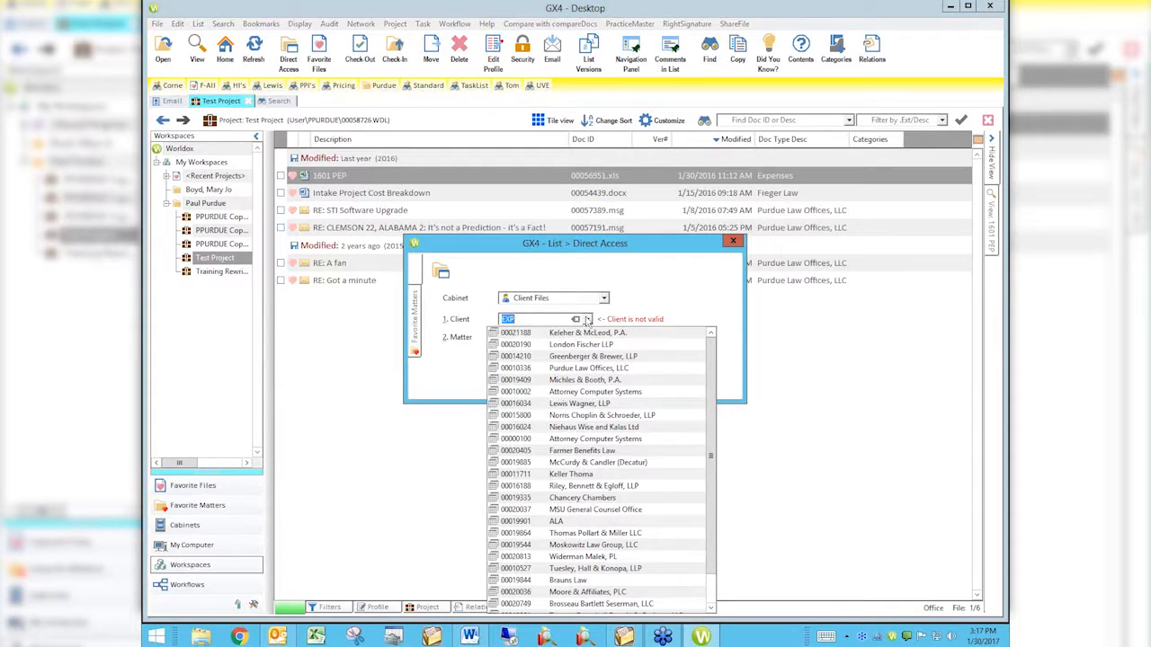
click(591, 332)
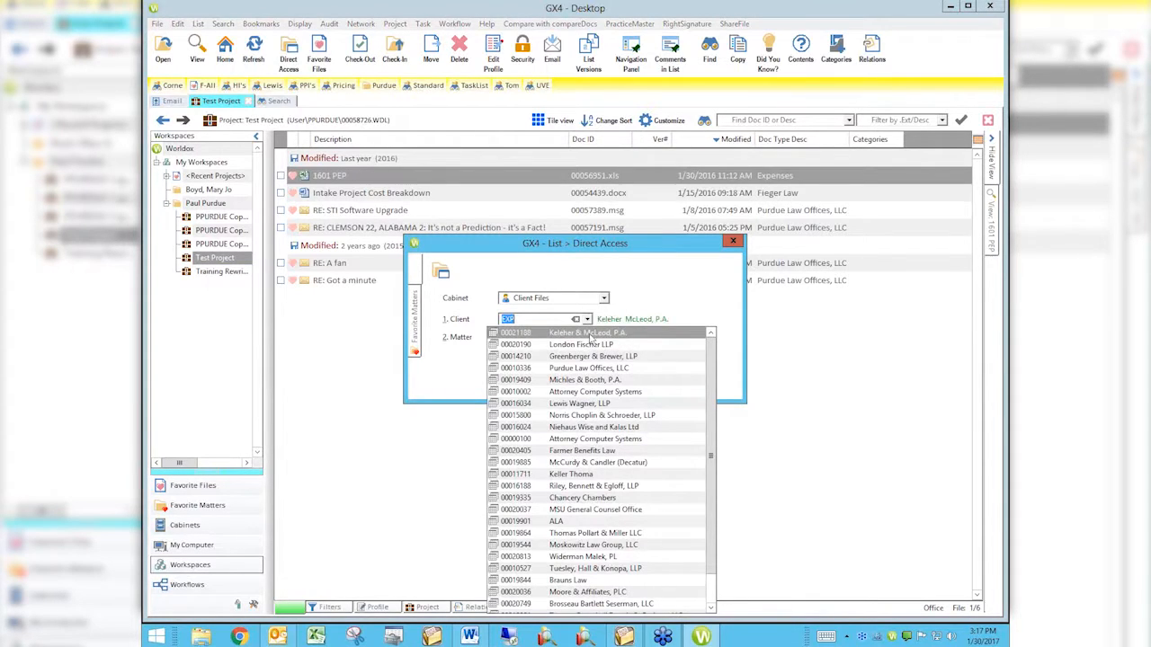
click(587, 337)
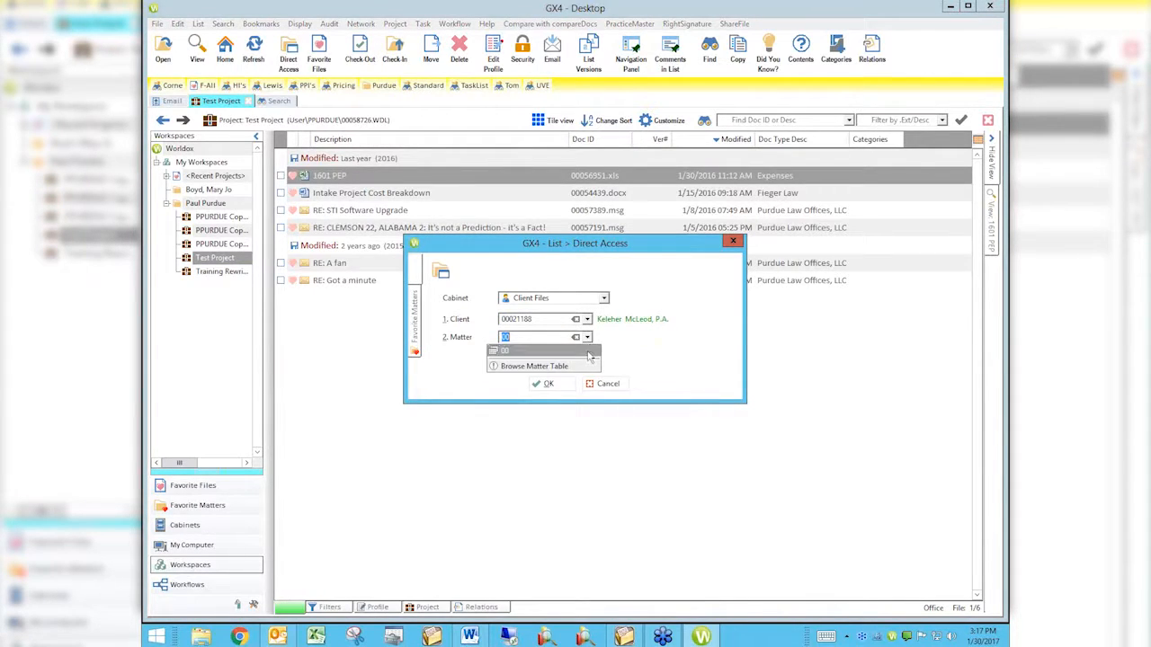
click(591, 352)
click(555, 385)
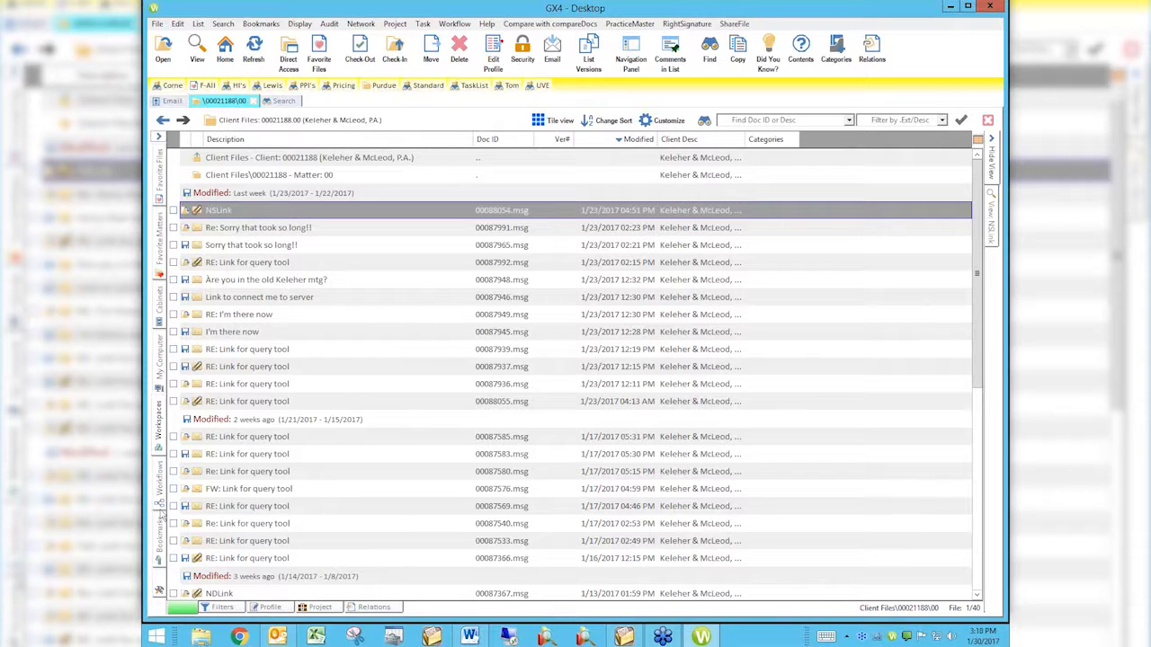
Dock the Workspaces pane beside the client's file list, select Test Project and show the Project pane below the list
mouse_move(159, 429)
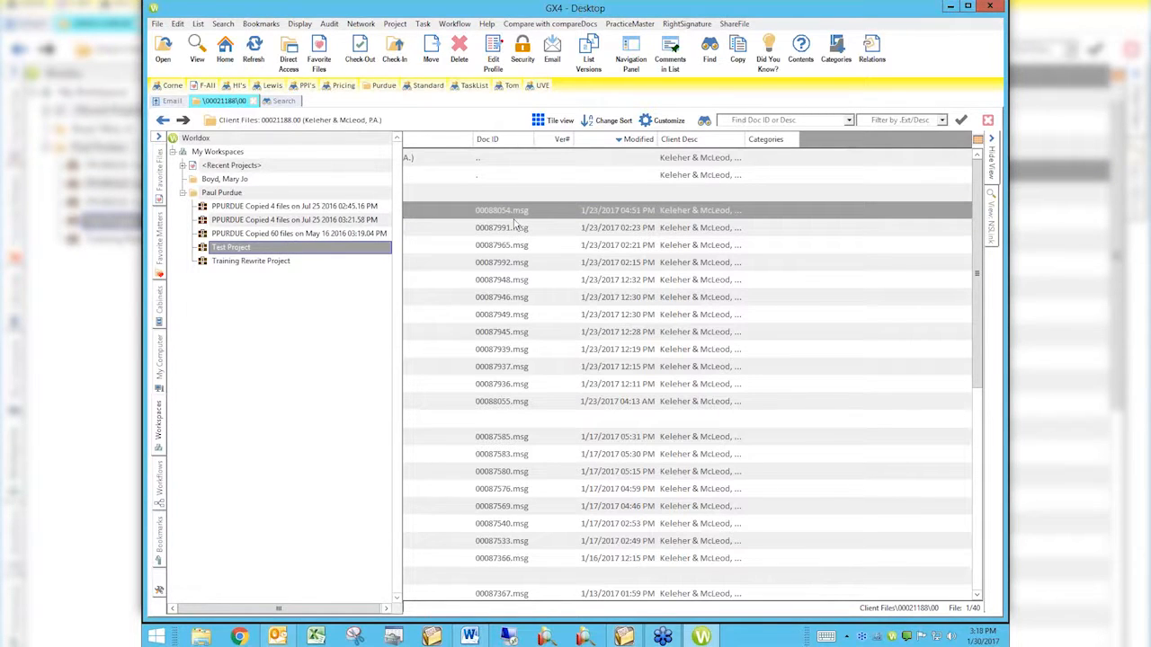
click(158, 137)
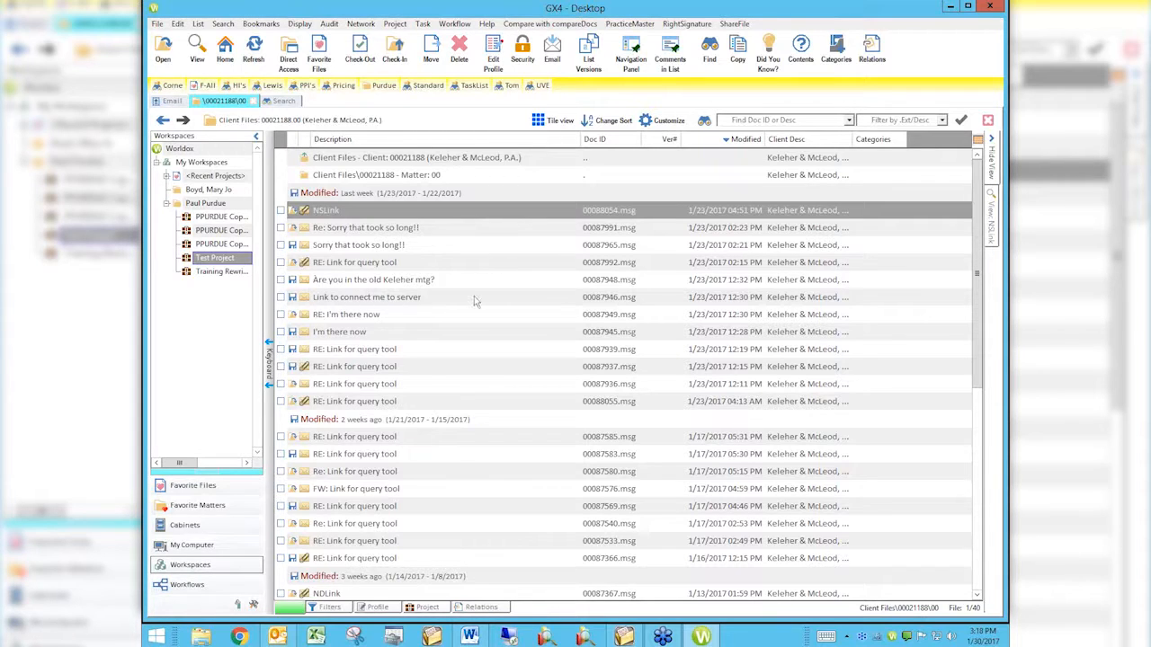
click(230, 259)
click(216, 259)
click(428, 608)
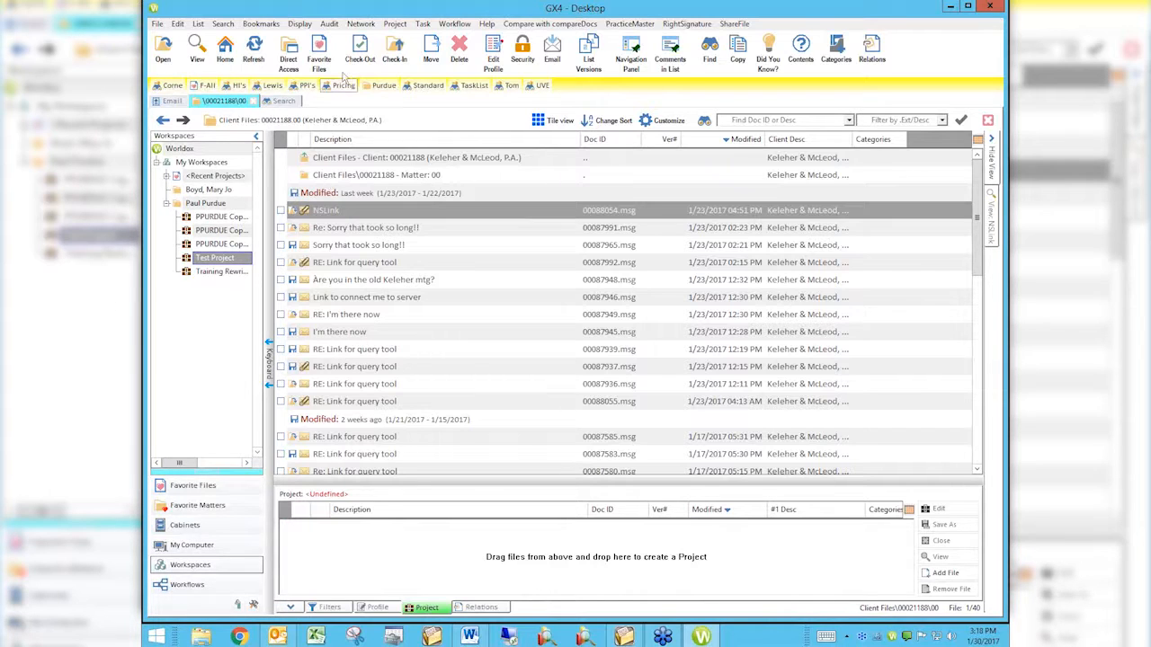
List all favorite files, filter them to *.CSV and select the file "Huntington Old ACS Account through 8/1/2016"
click(320, 55)
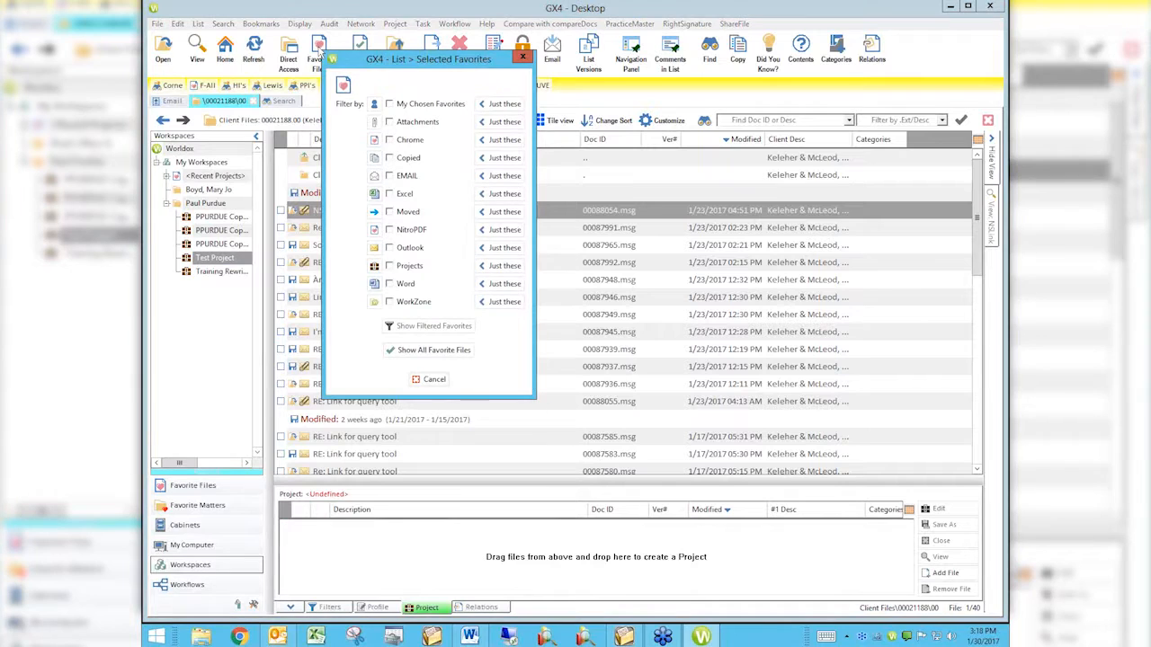
click(446, 350)
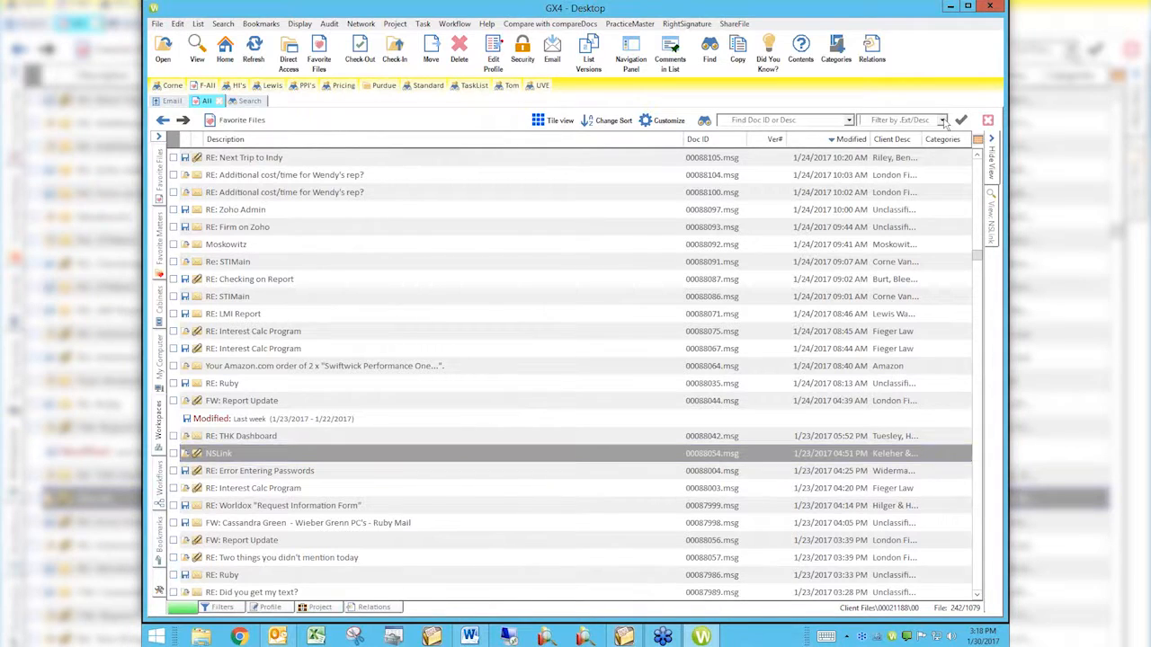
click(942, 120)
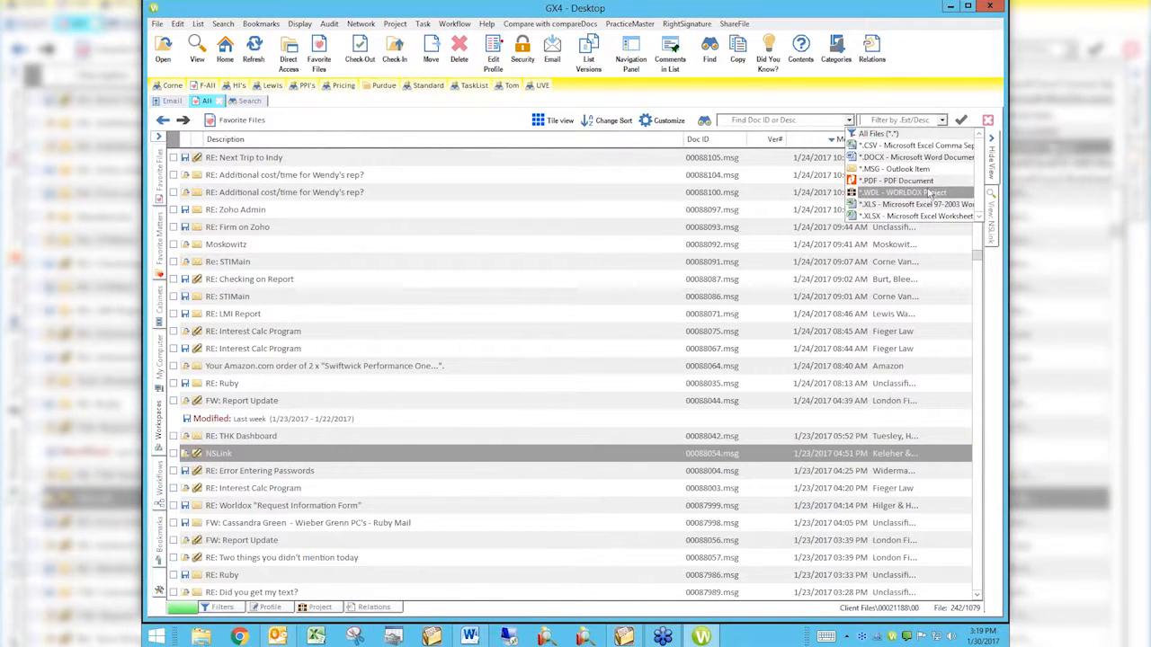
click(912, 146)
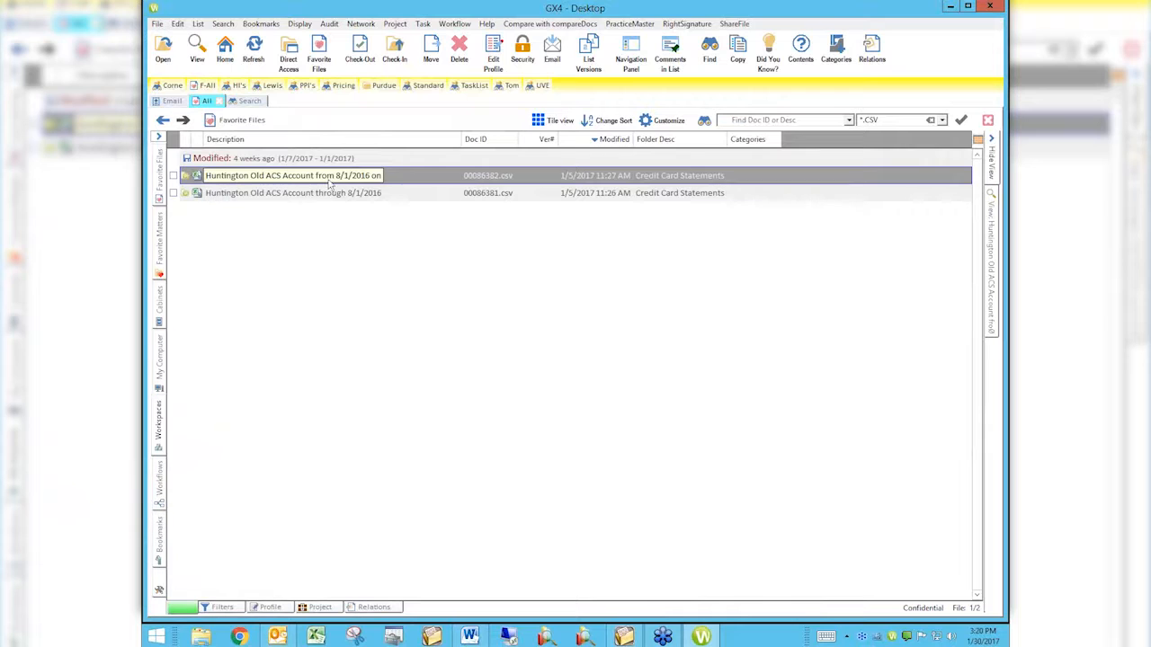
click(447, 197)
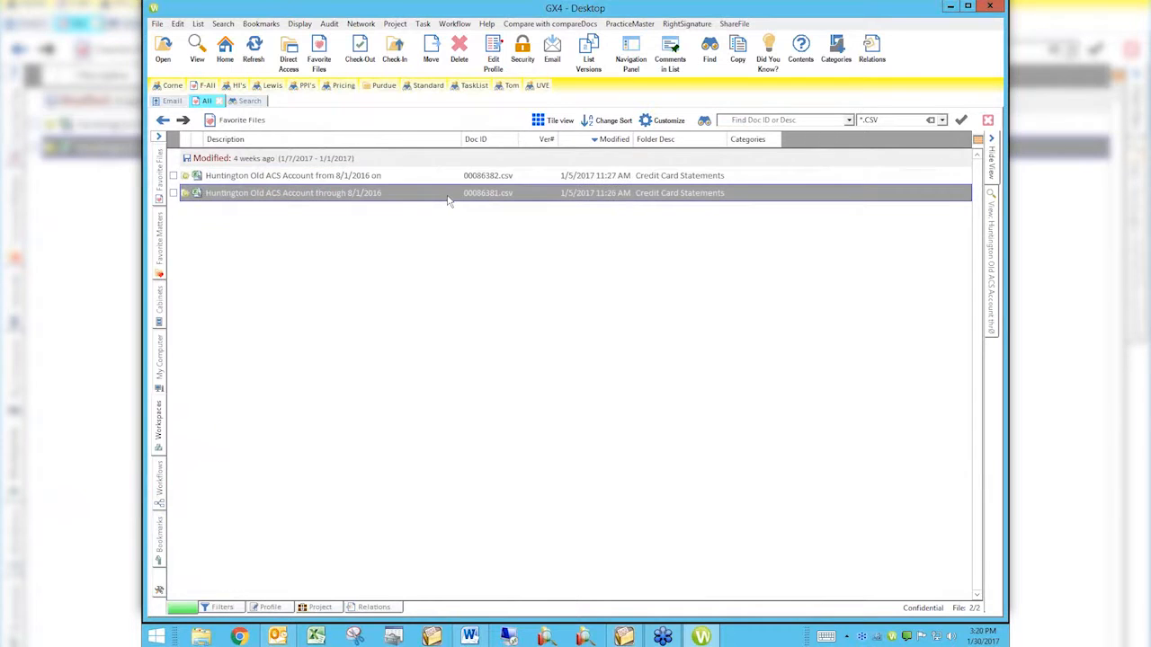
Open the "Huntington Old ACS Account through 8/1/2016" file with Notepad, making it the app for all .CSV files, and close it
right_click(350, 199)
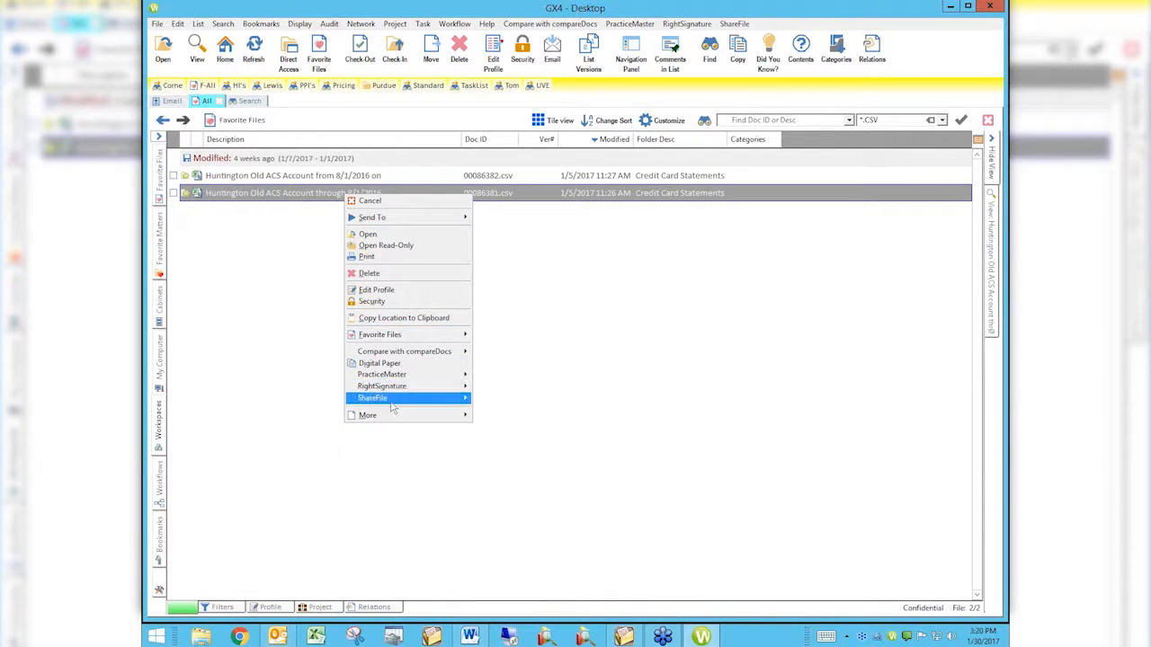
mouse_move(390, 416)
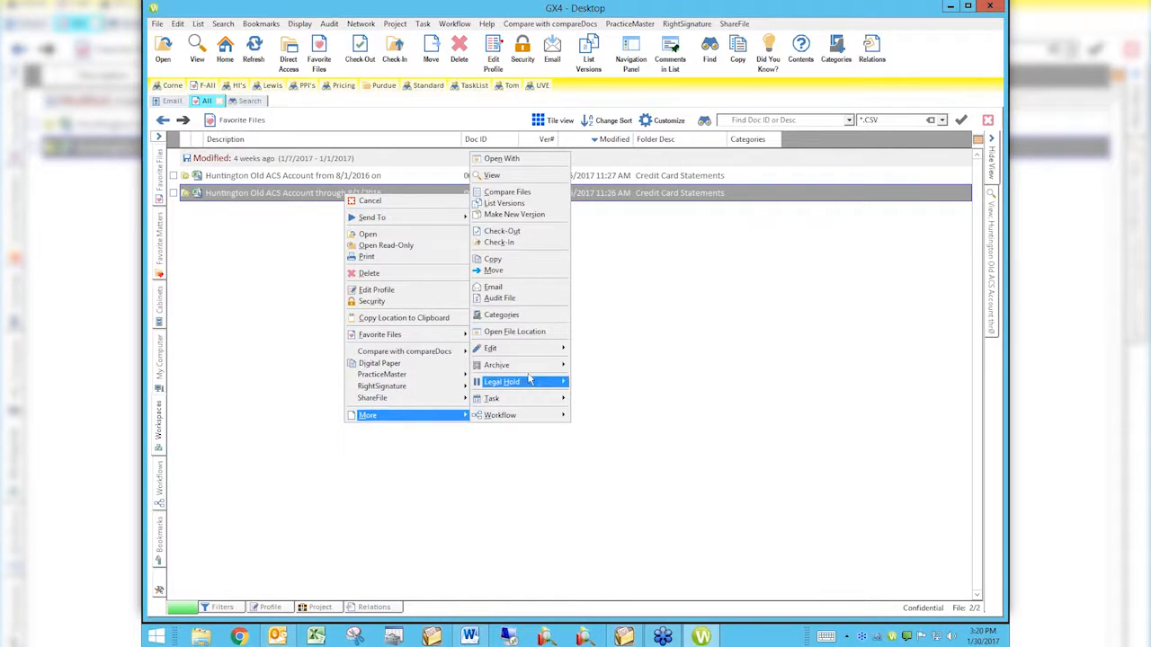
click(505, 162)
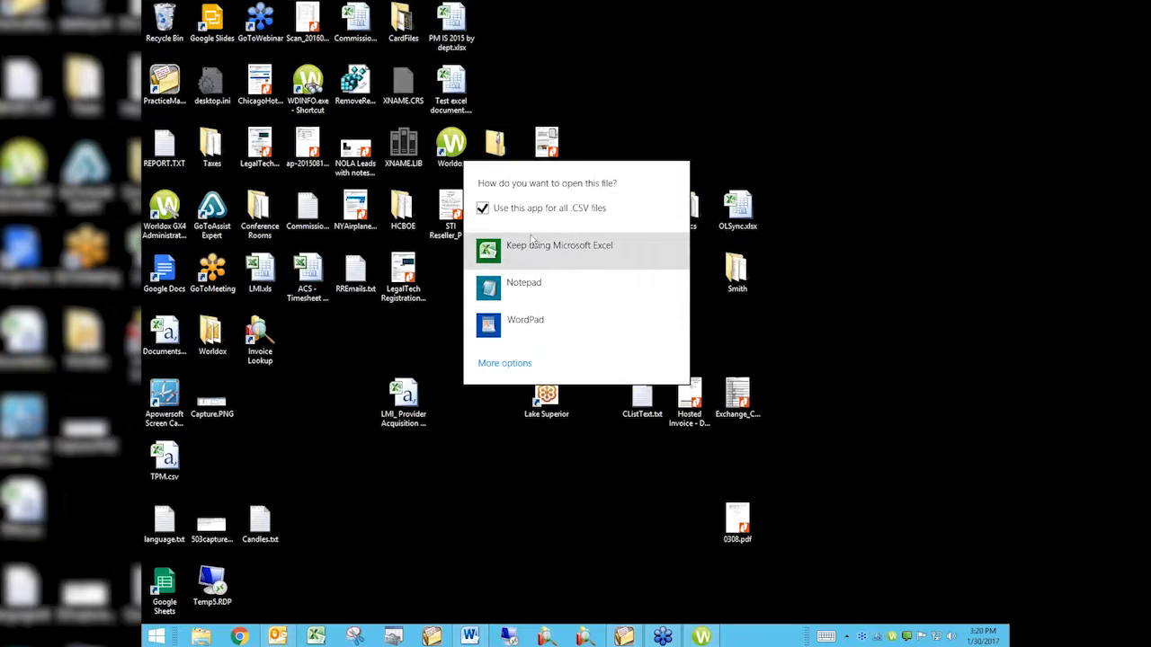
click(531, 276)
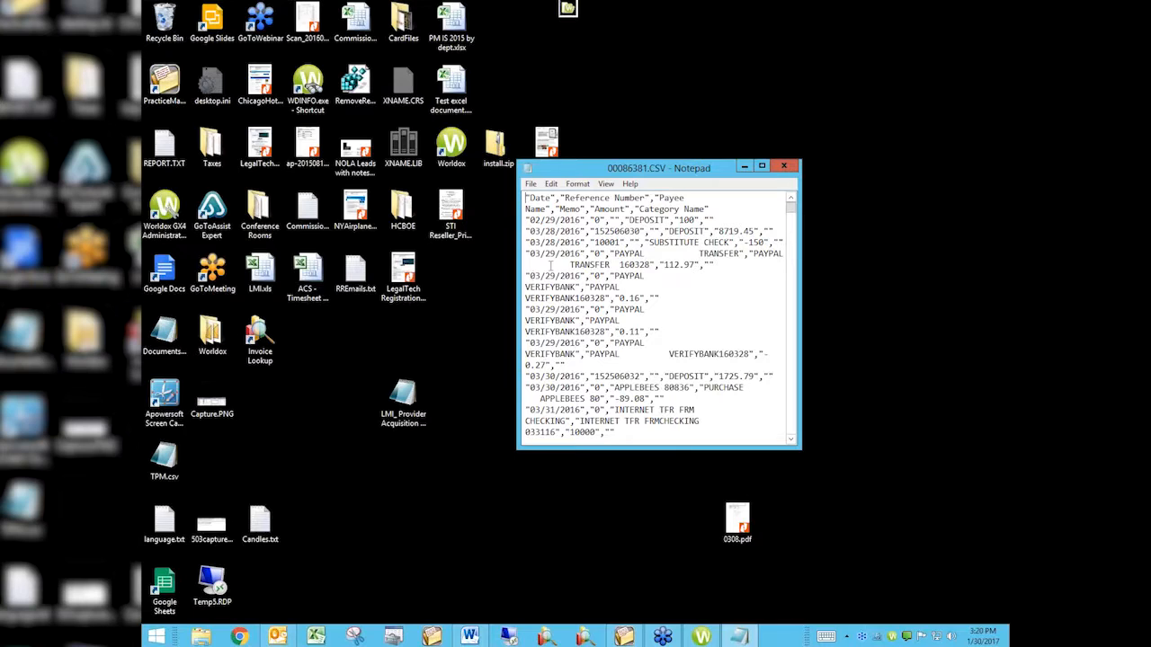
click(790, 169)
Back in Worldox, filter the favorite files to *.CSV, open "Huntington Old ACS Account from 8/1/2016 on" in its default app and close it
click(701, 637)
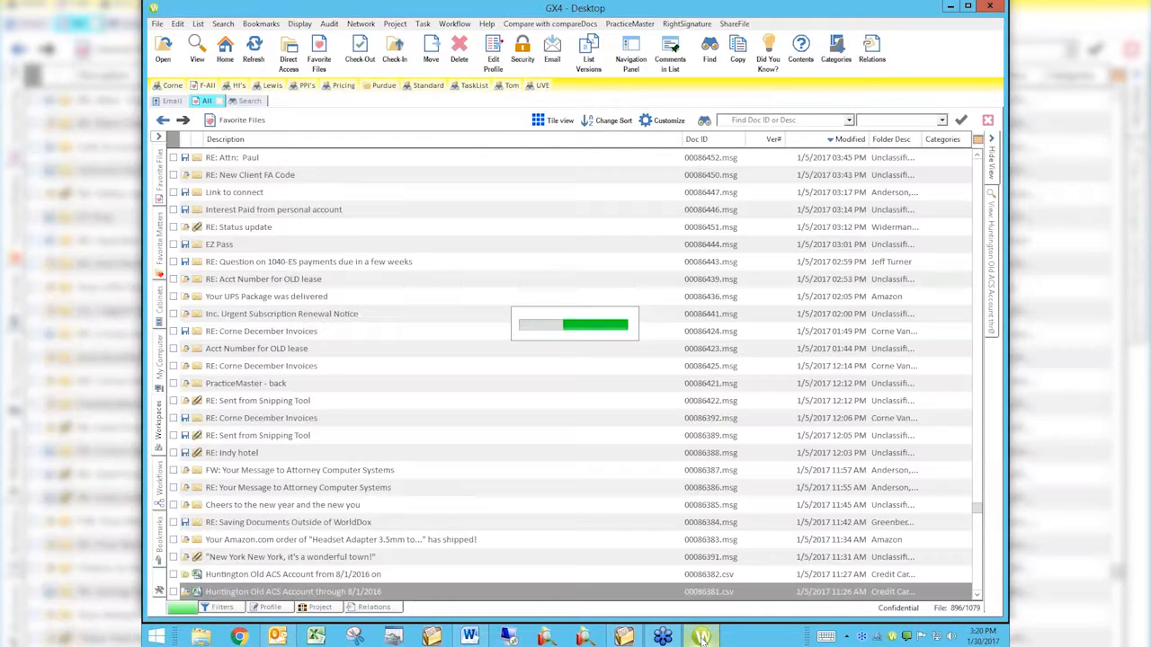
click(941, 119)
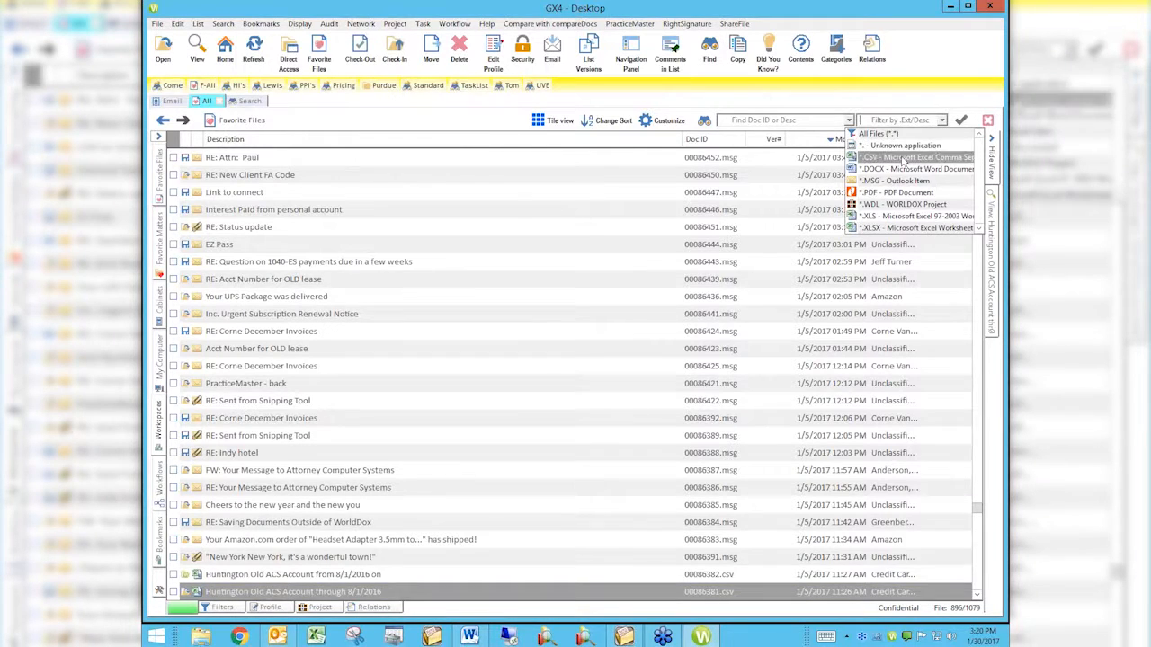
click(904, 158)
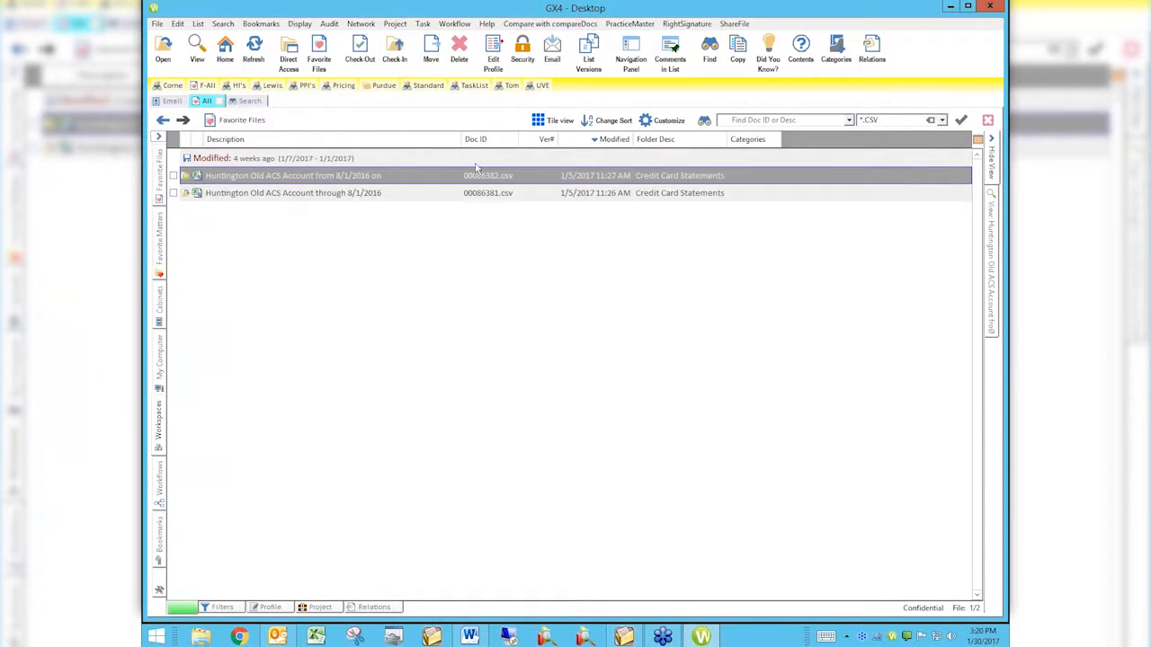
double_click(329, 179)
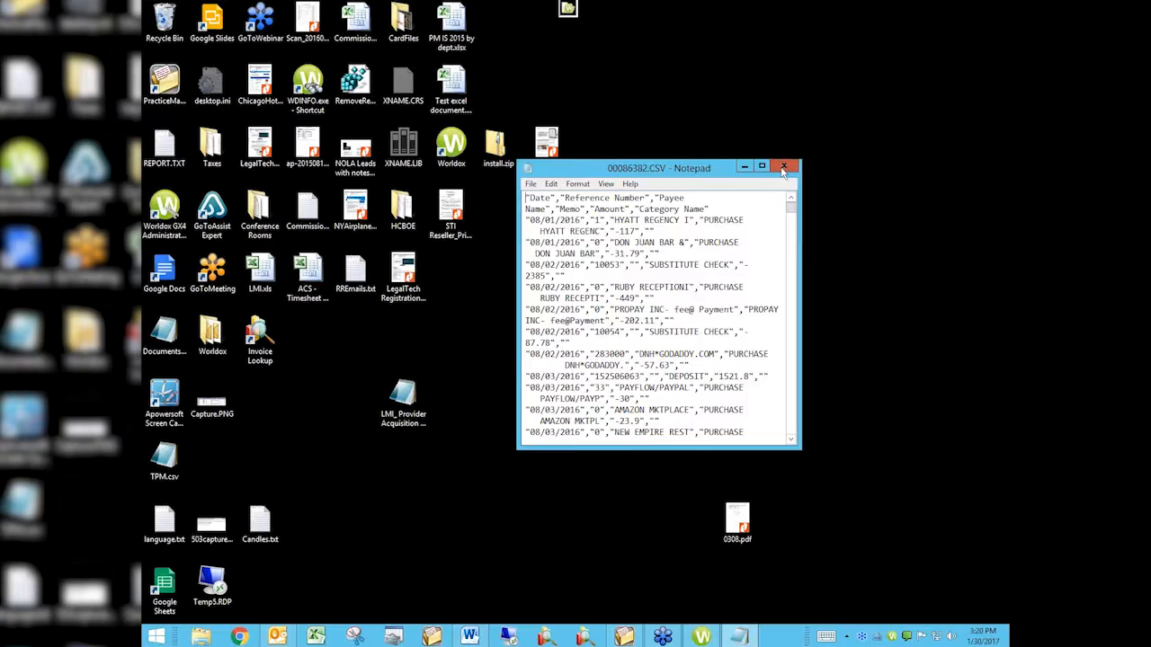
click(783, 167)
Filter Worldox to *.CSV again and open "Huntington Old ACS Account from 8/1/2016 on" with Microsoft Excel without changing the .CSV default, closing it after viewing
click(701, 636)
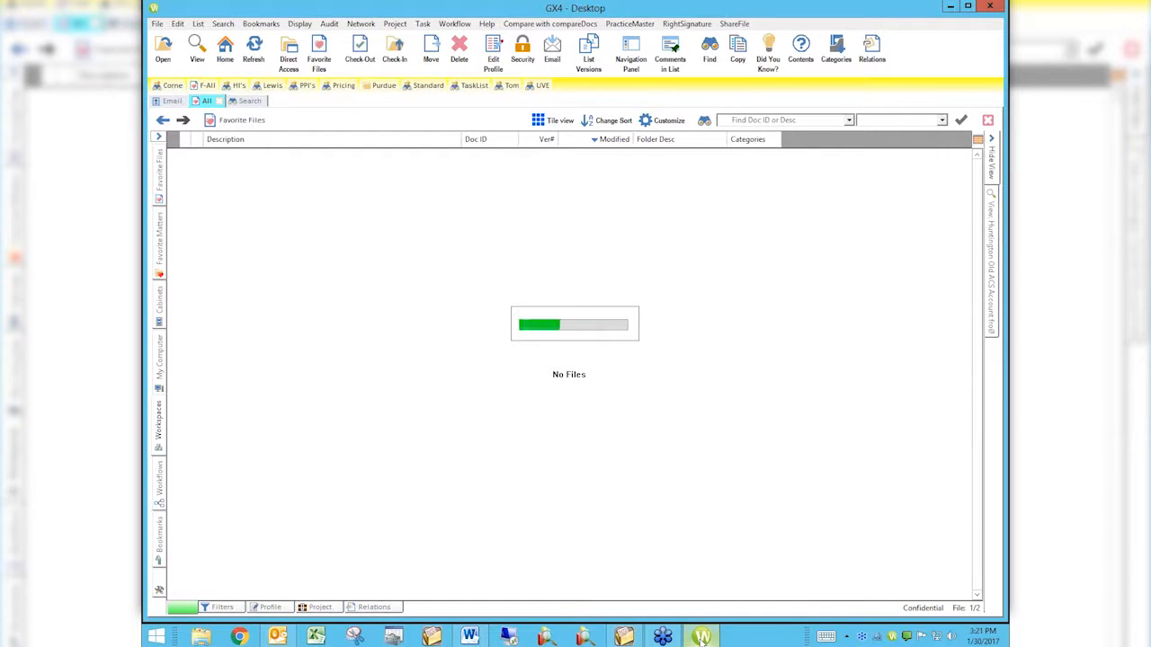
click(942, 120)
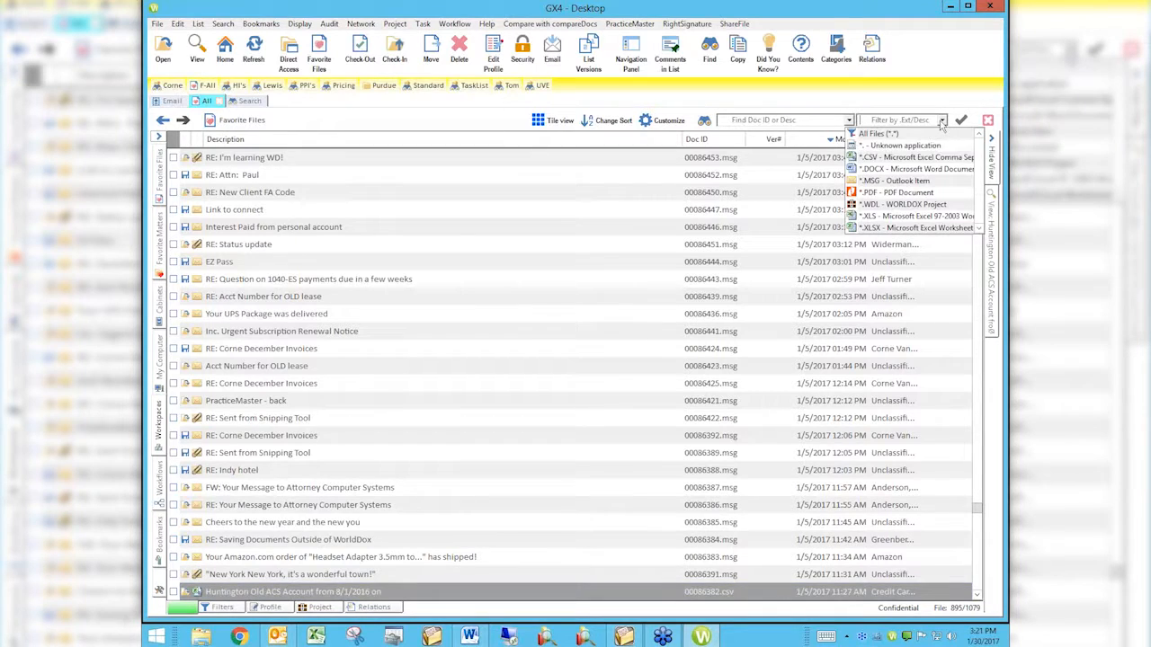
click(908, 157)
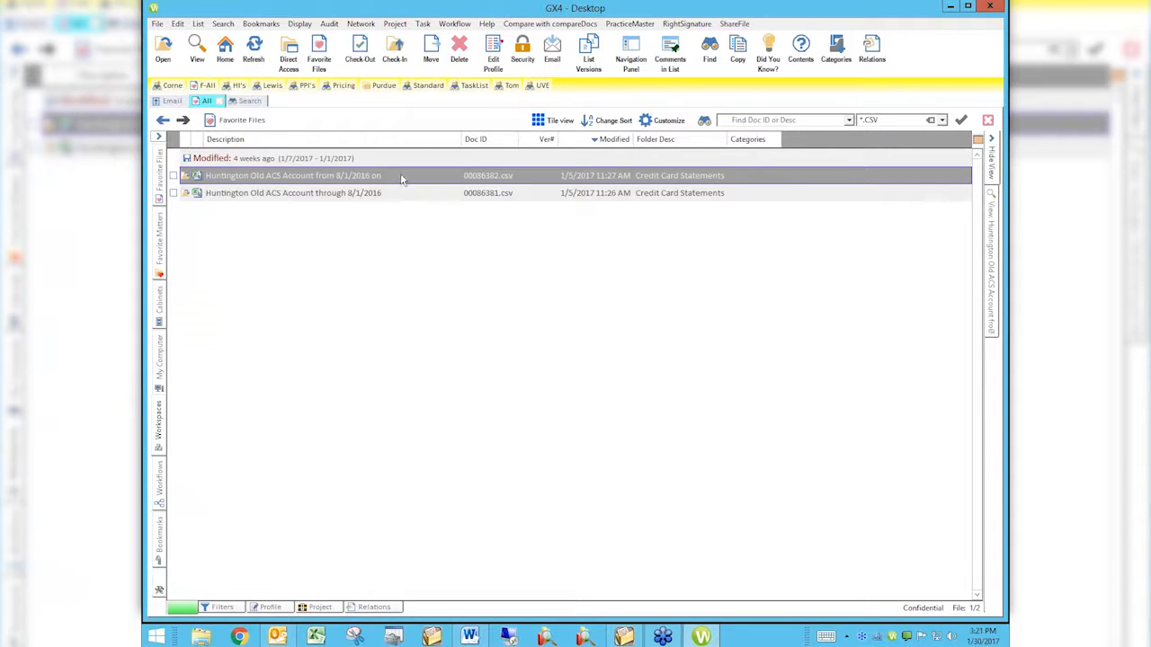
right_click(401, 178)
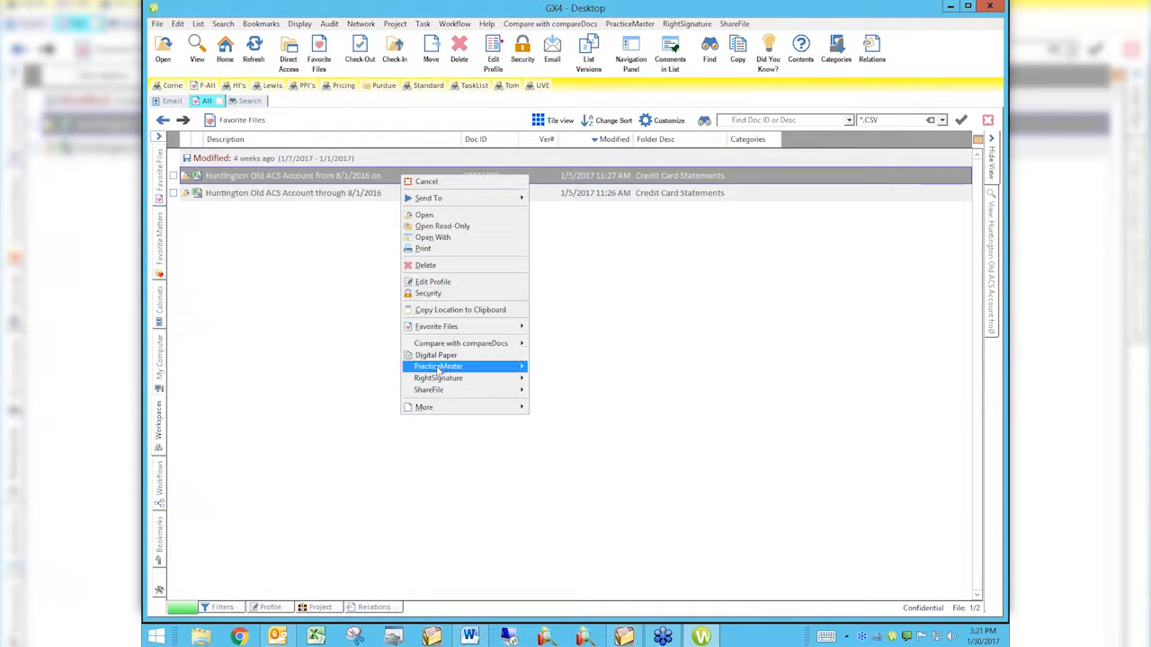
click(466, 226)
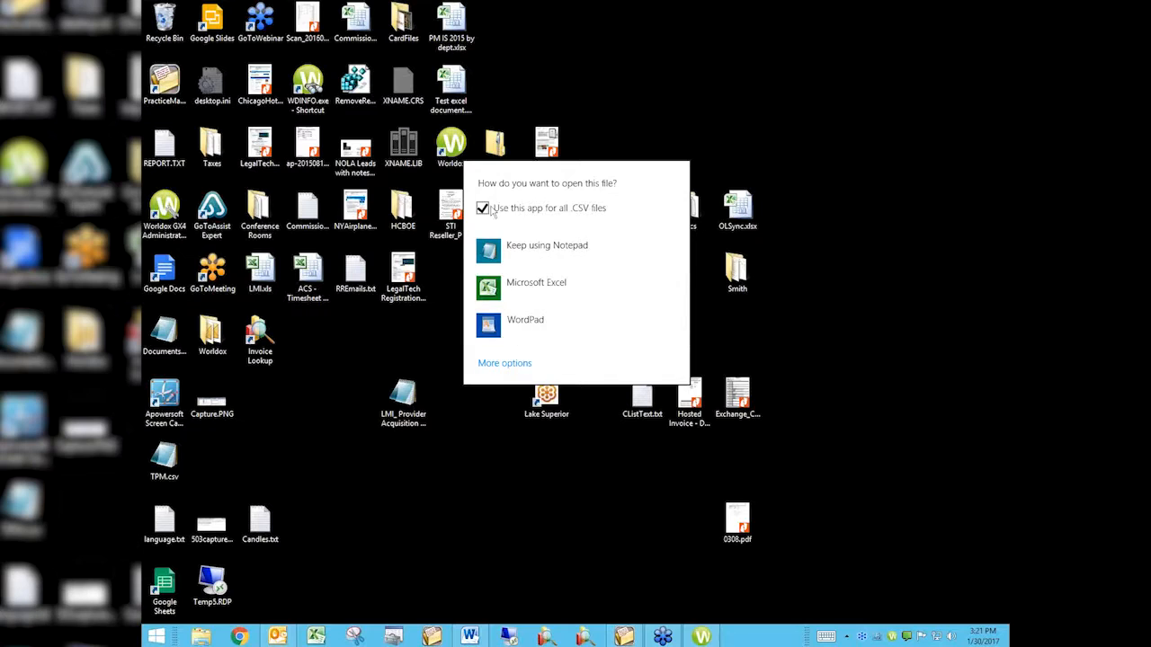
click(482, 209)
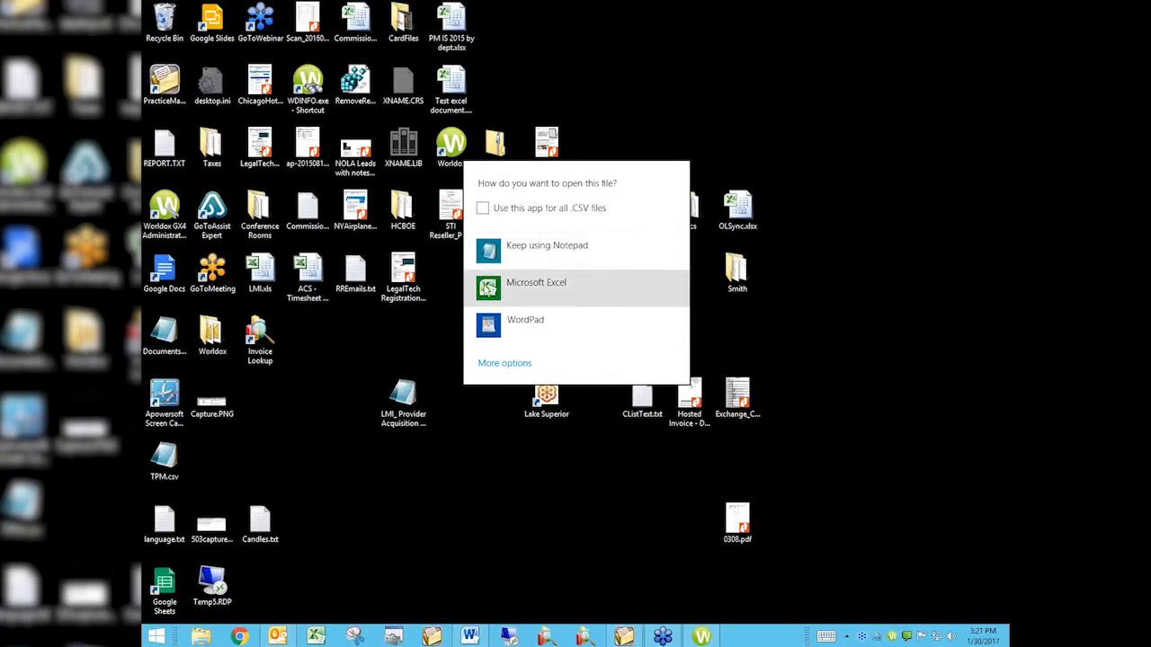
click(485, 286)
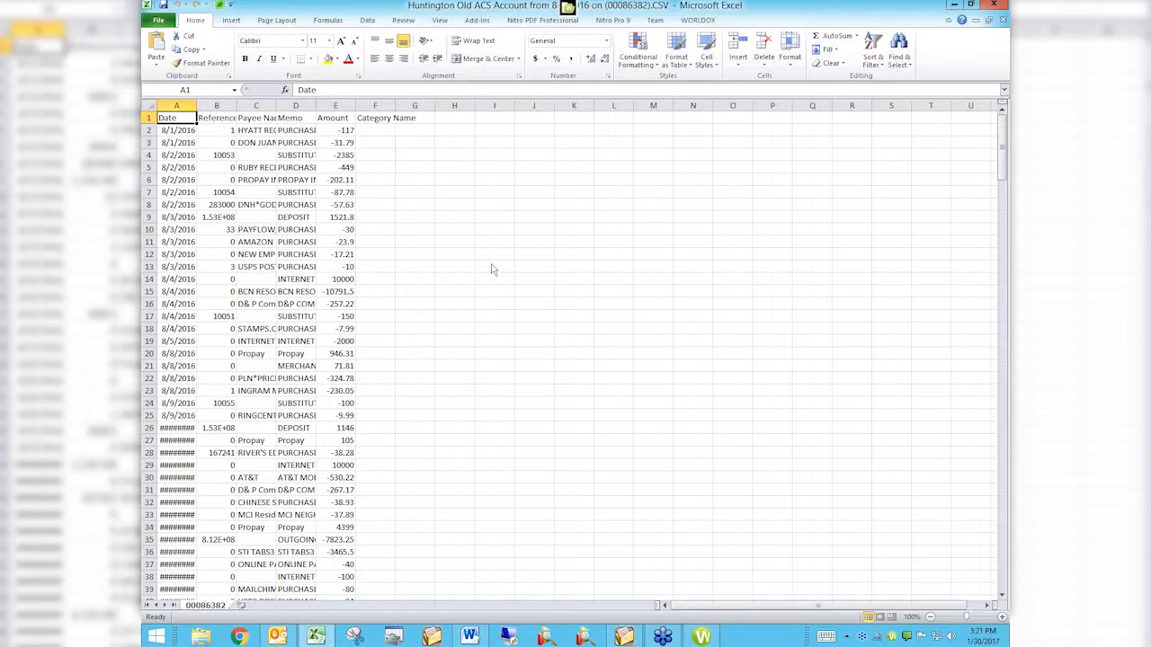
click(993, 7)
Return to Worldox, filter to *.CSV, view the Open With choices for "Huntington Old ACS Account from 8/1/2016 on" and dismiss them
click(702, 636)
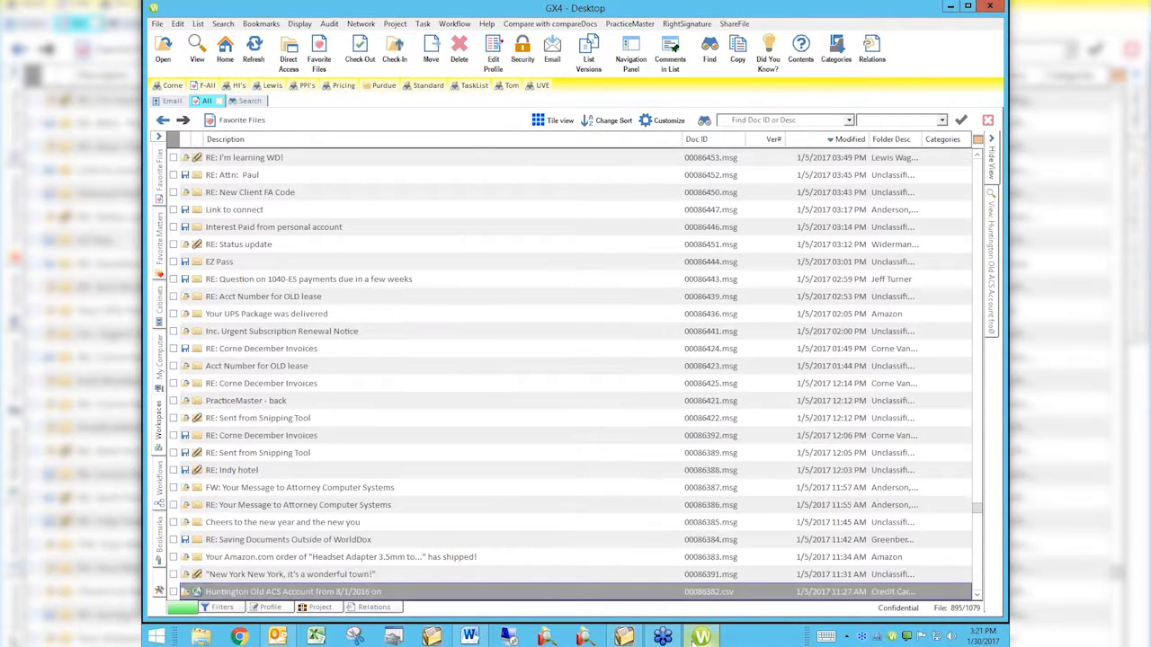
click(941, 119)
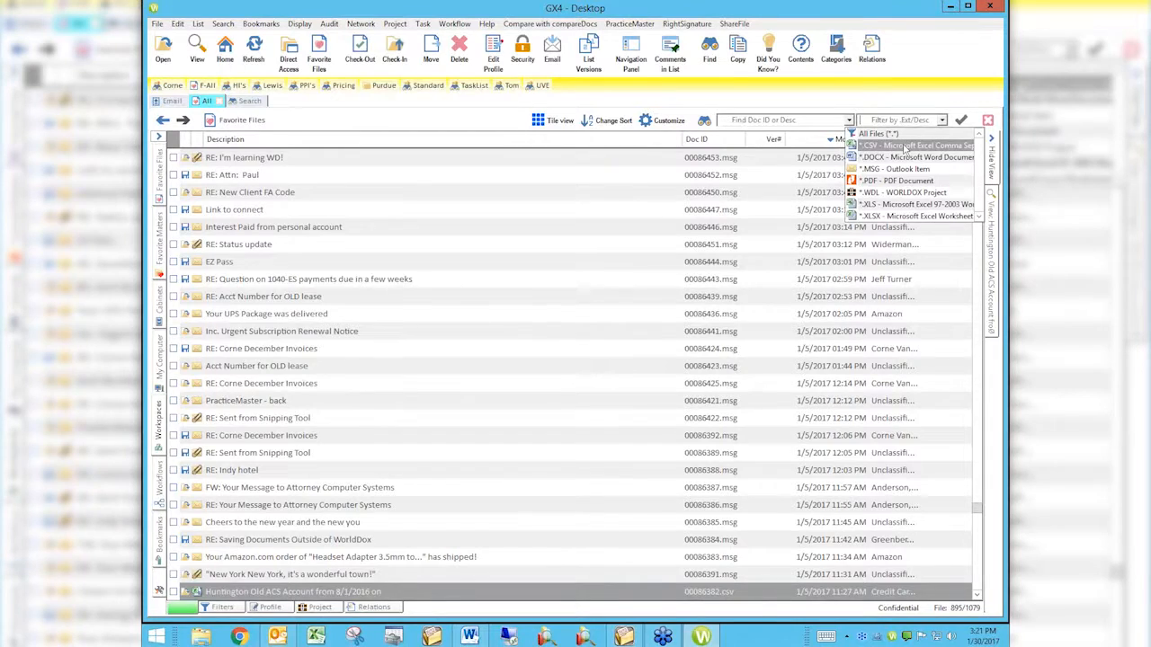
click(905, 146)
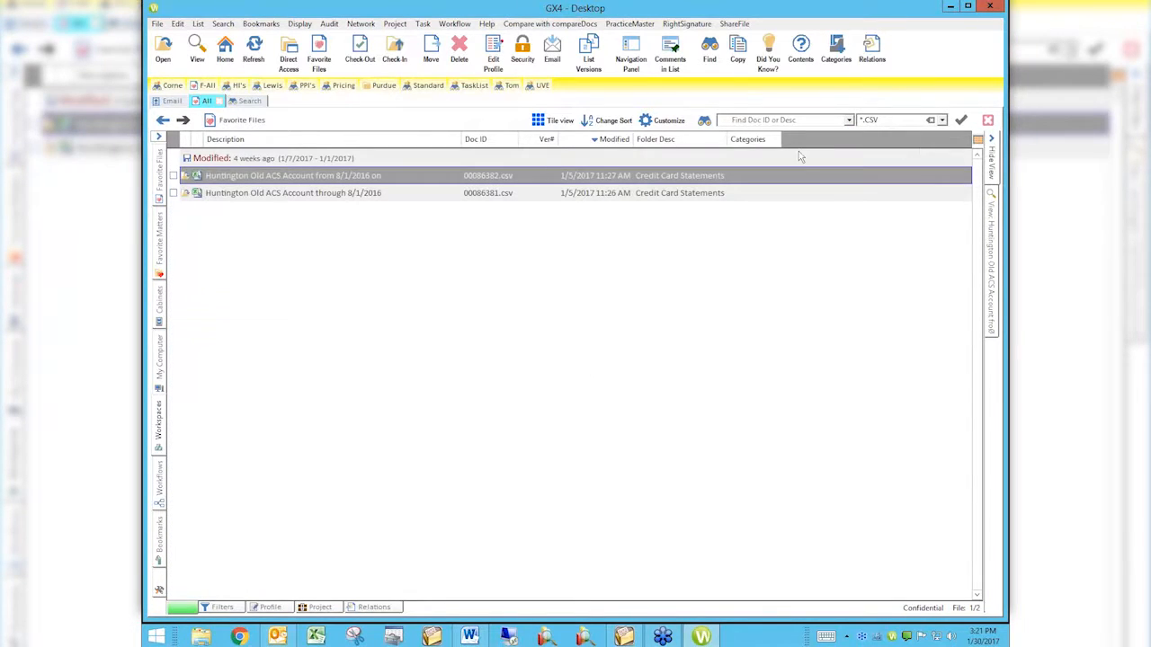
right_click(232, 178)
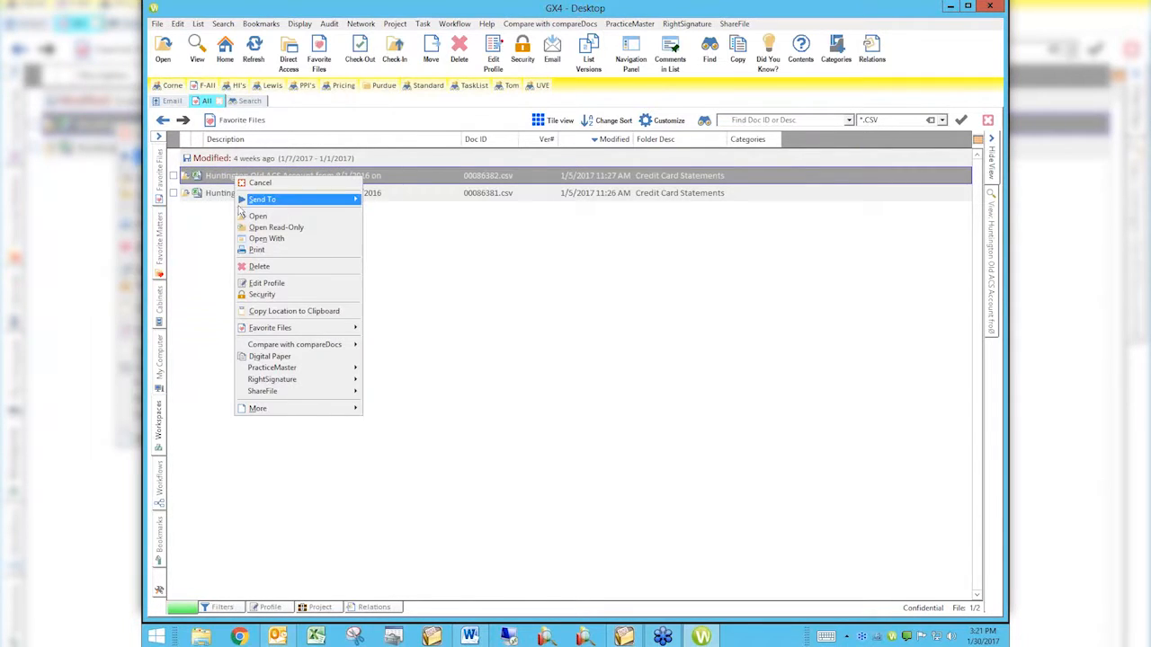
click(262, 240)
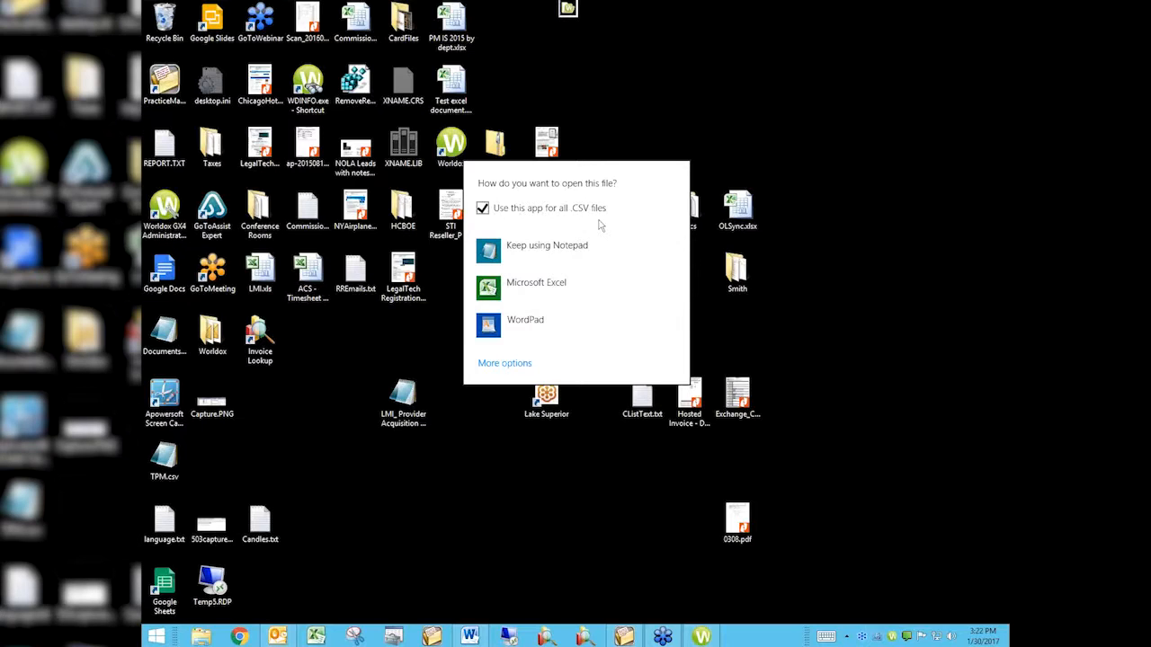
click(811, 253)
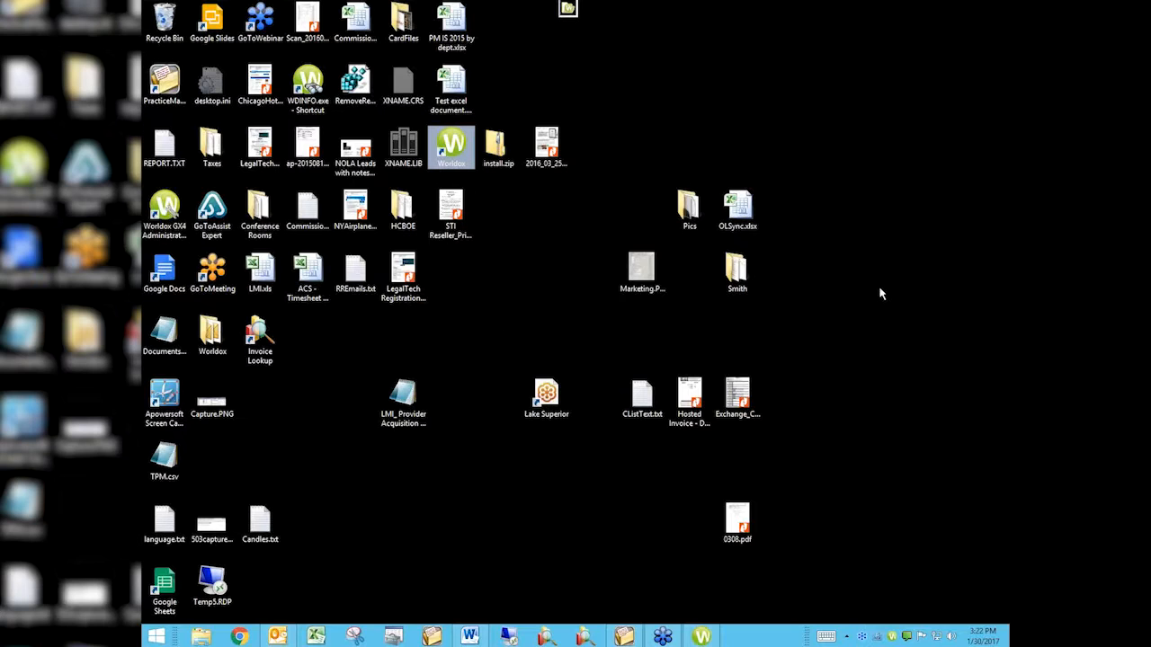
Return to the Worldox favorite files and check the Open With app choices for the "Link to connect" email
click(703, 637)
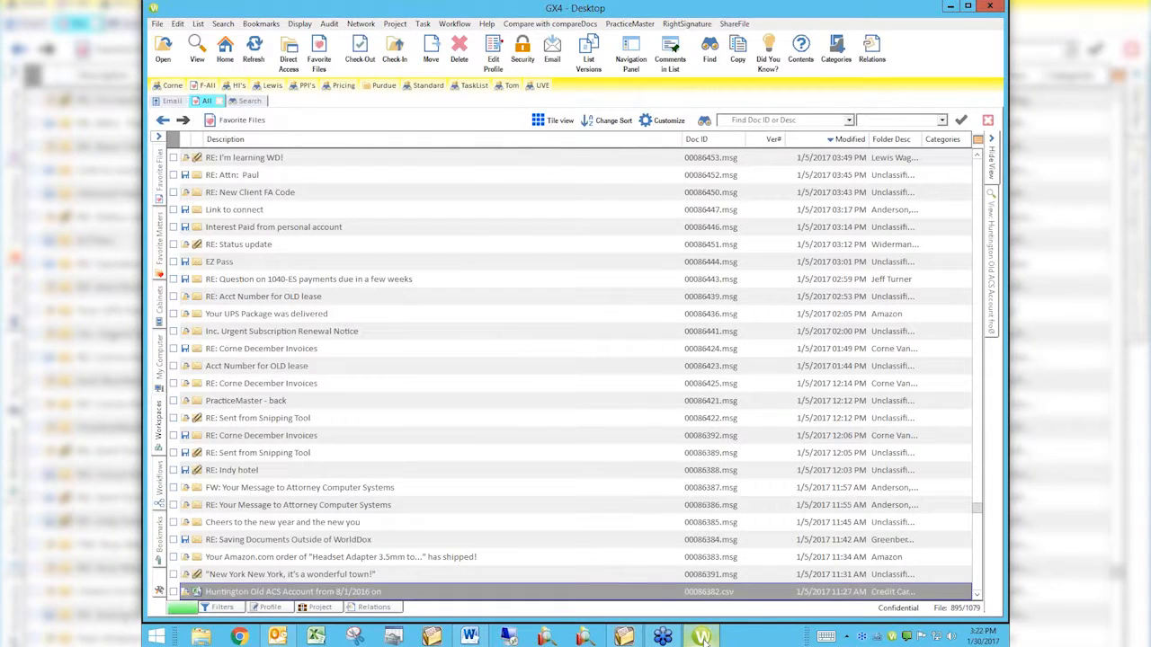
click(405, 206)
right_click(406, 206)
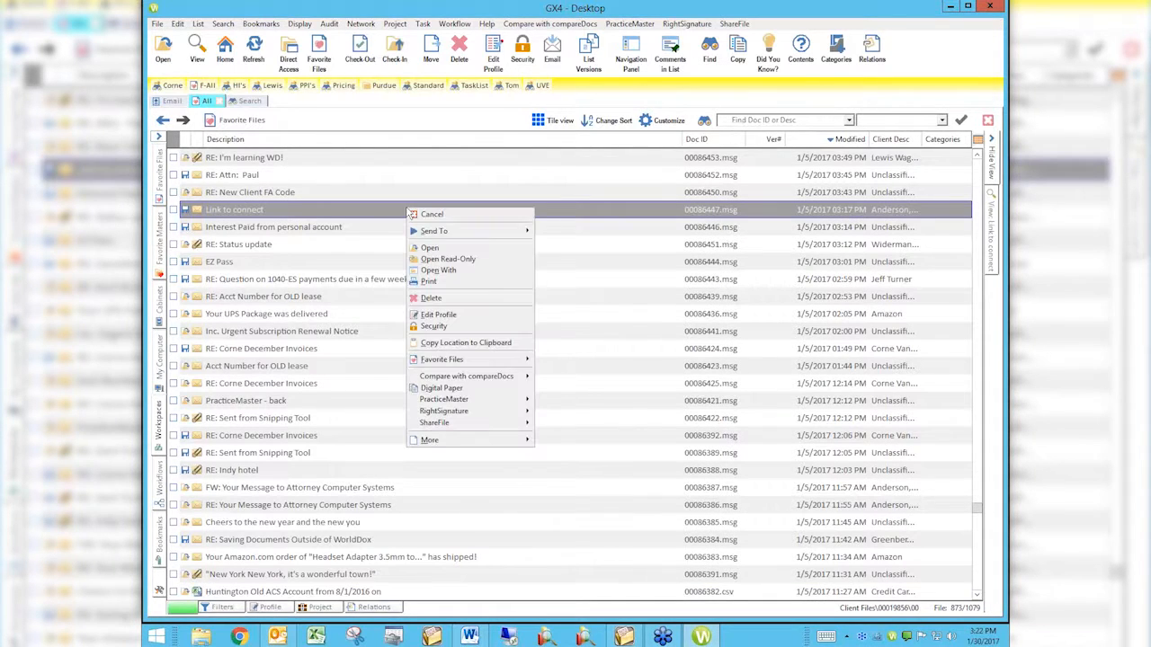
click(449, 271)
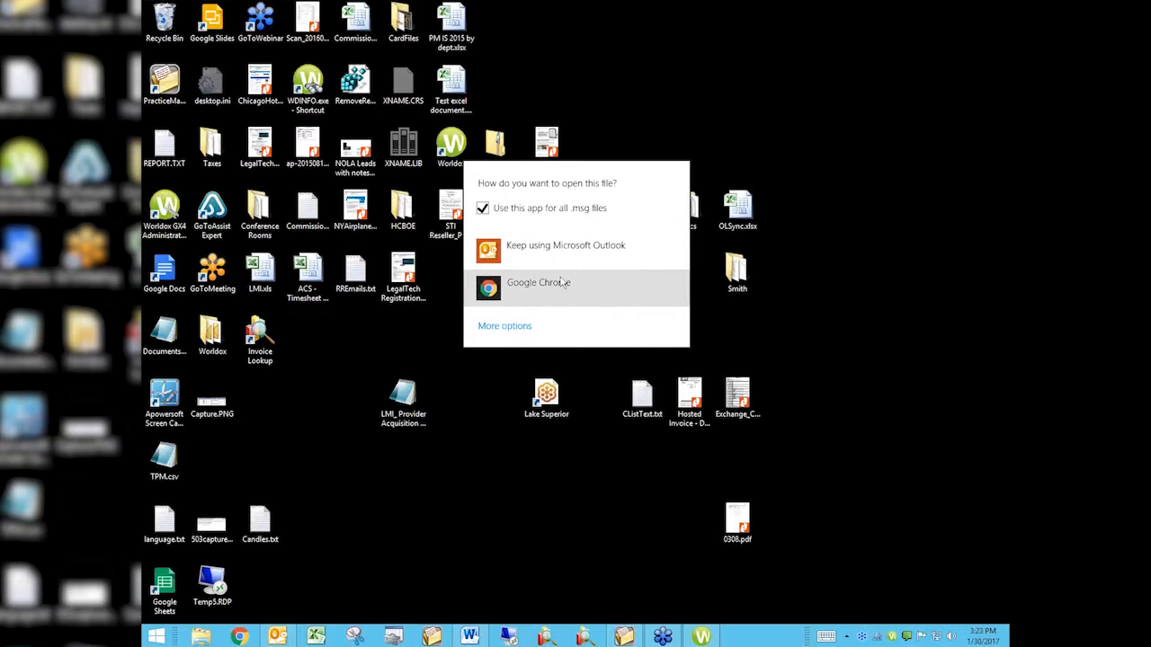
click(562, 282)
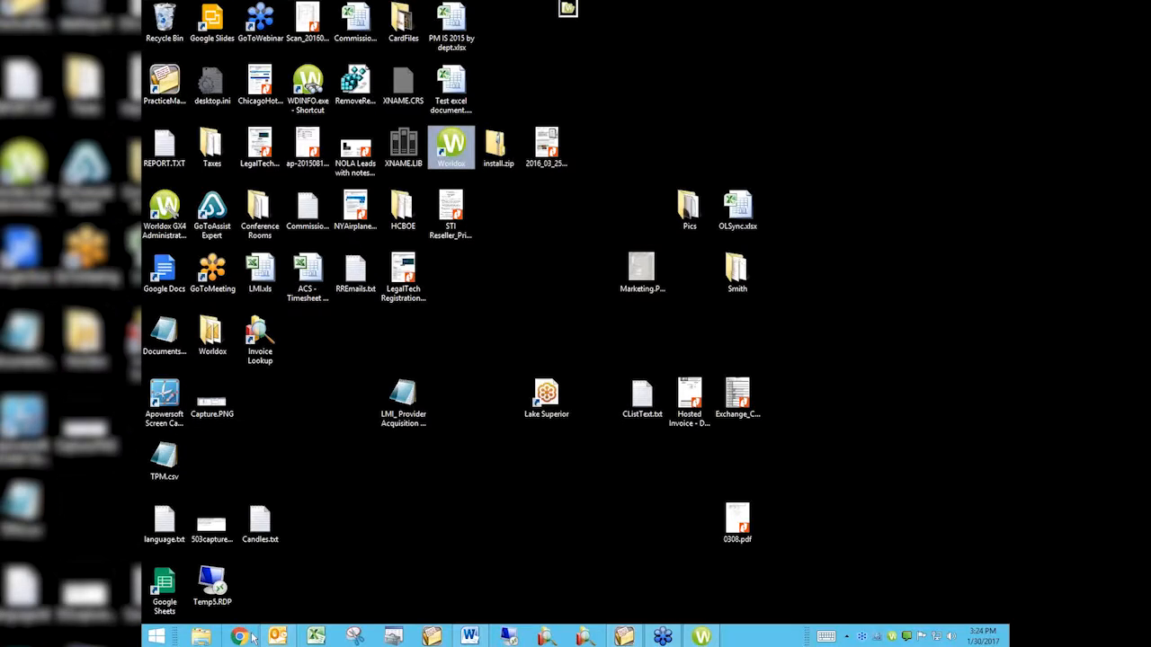
click(248, 637)
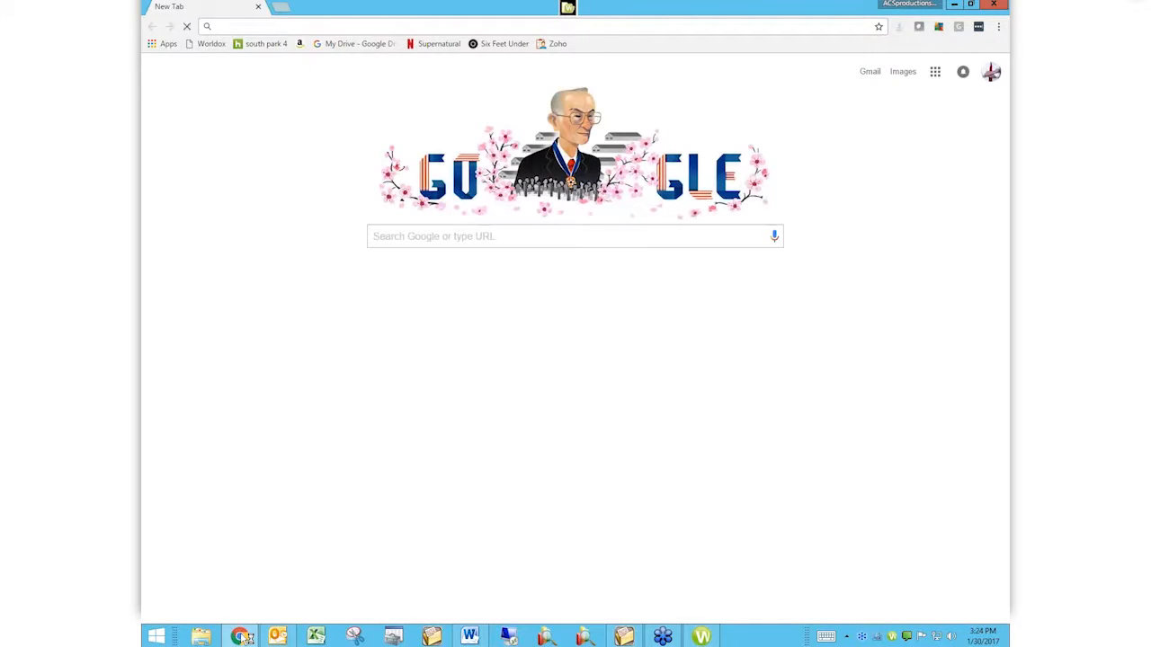
text(att)
key(Return)
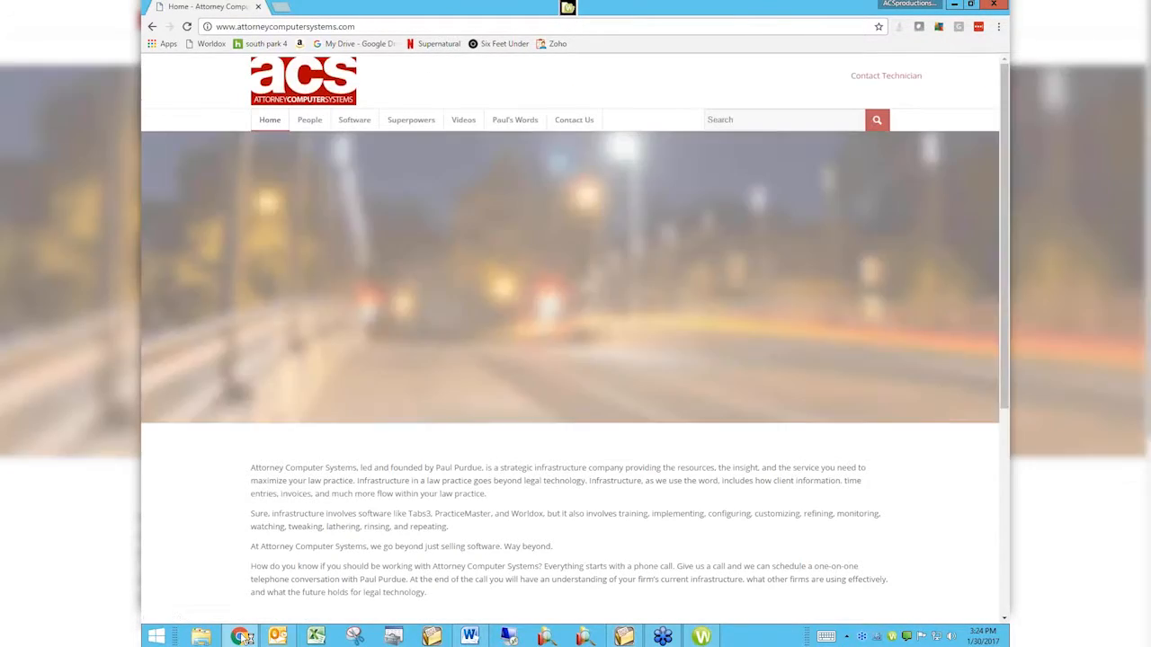
key(ctrl+l)
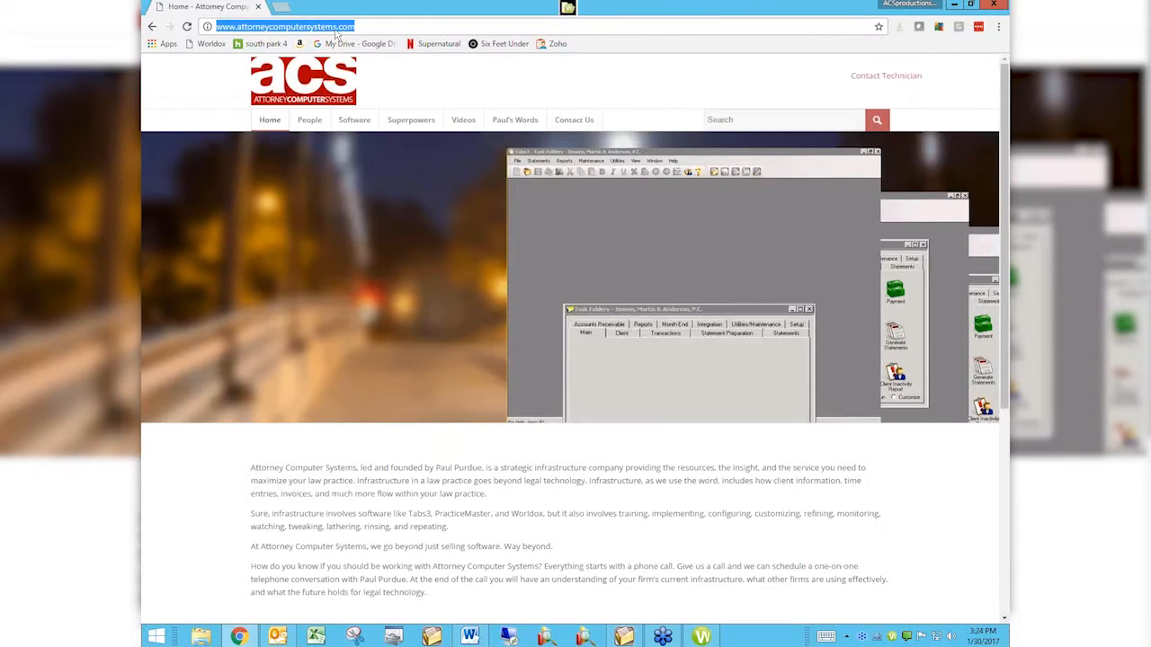
click(337, 26)
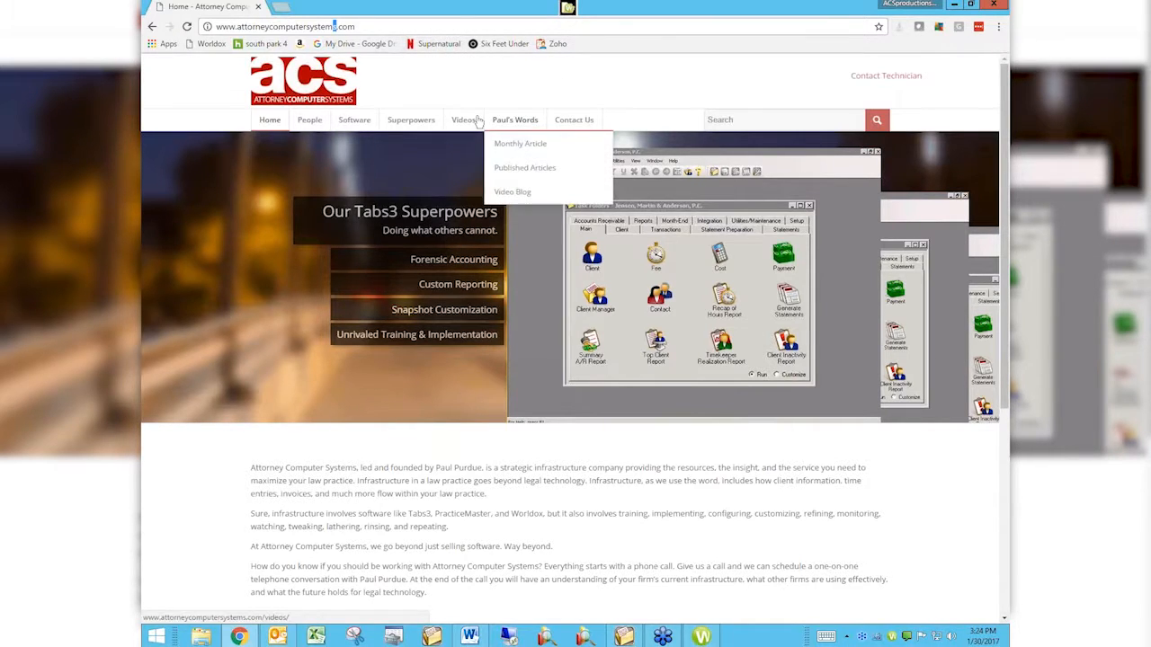
mouse_move(468, 123)
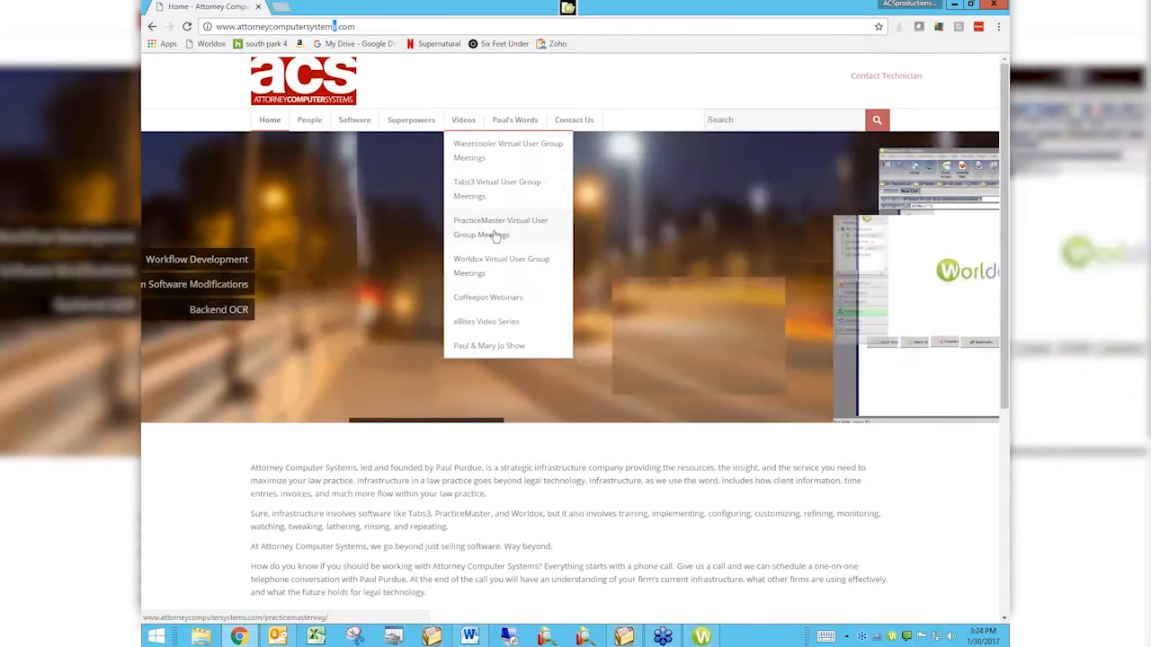
click(491, 268)
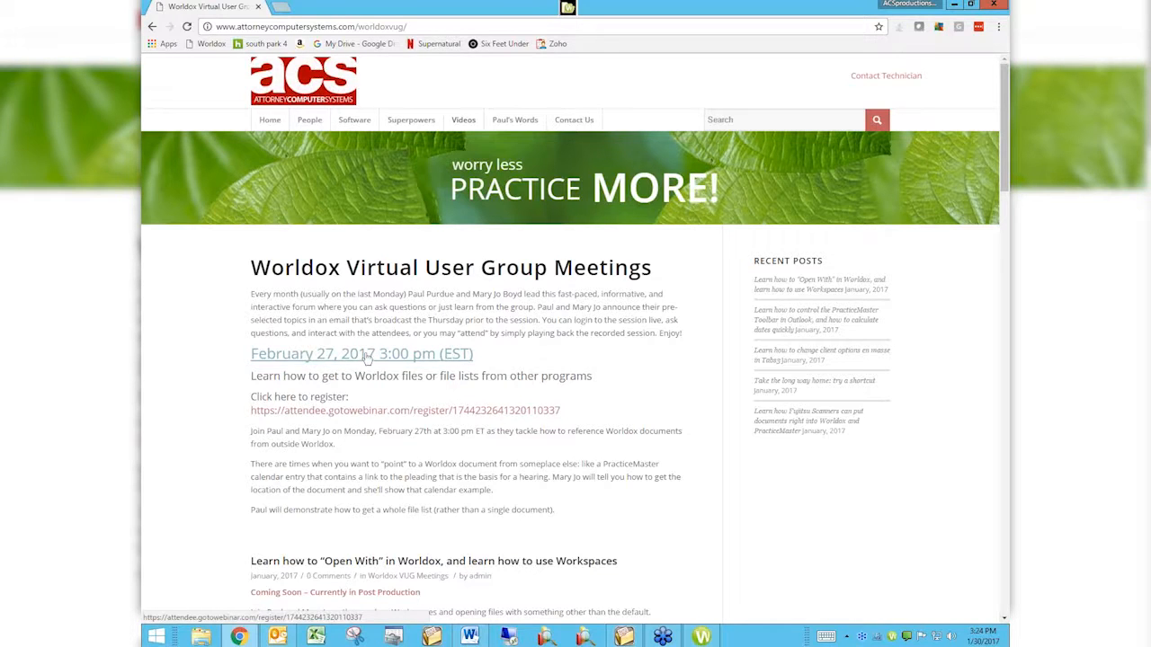
Review the upcoming and recorded sessions listed on the Worldox Virtual User Group Meetings page down to its footer
scroll(643, 379, down, 1)
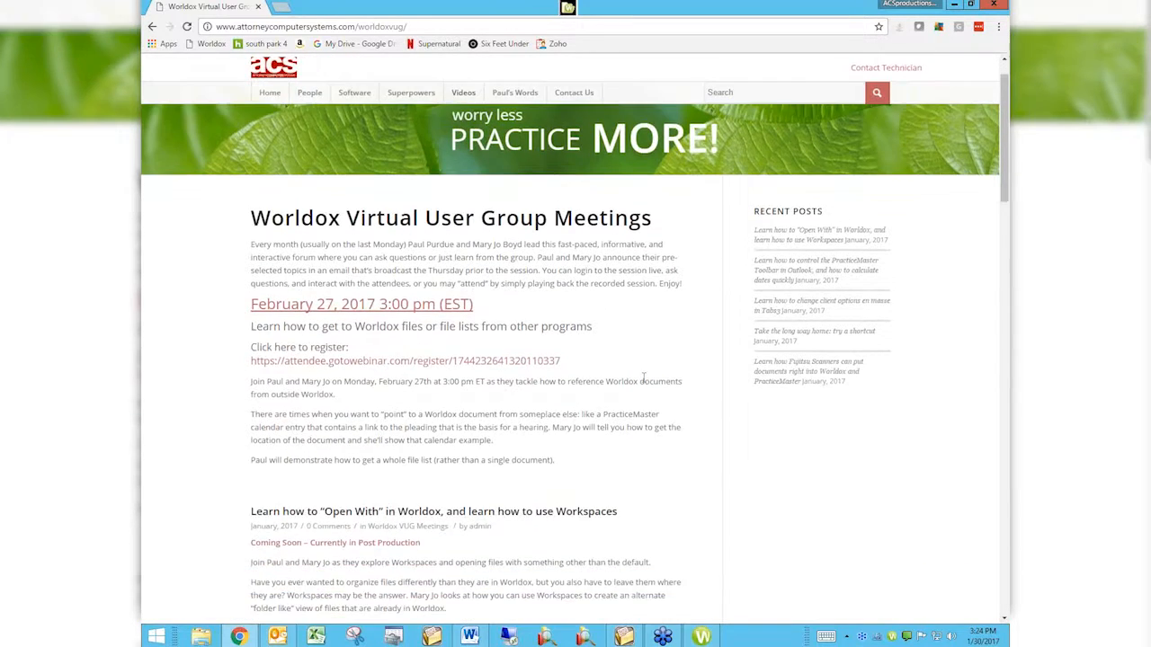
scroll(642, 379, down, 3)
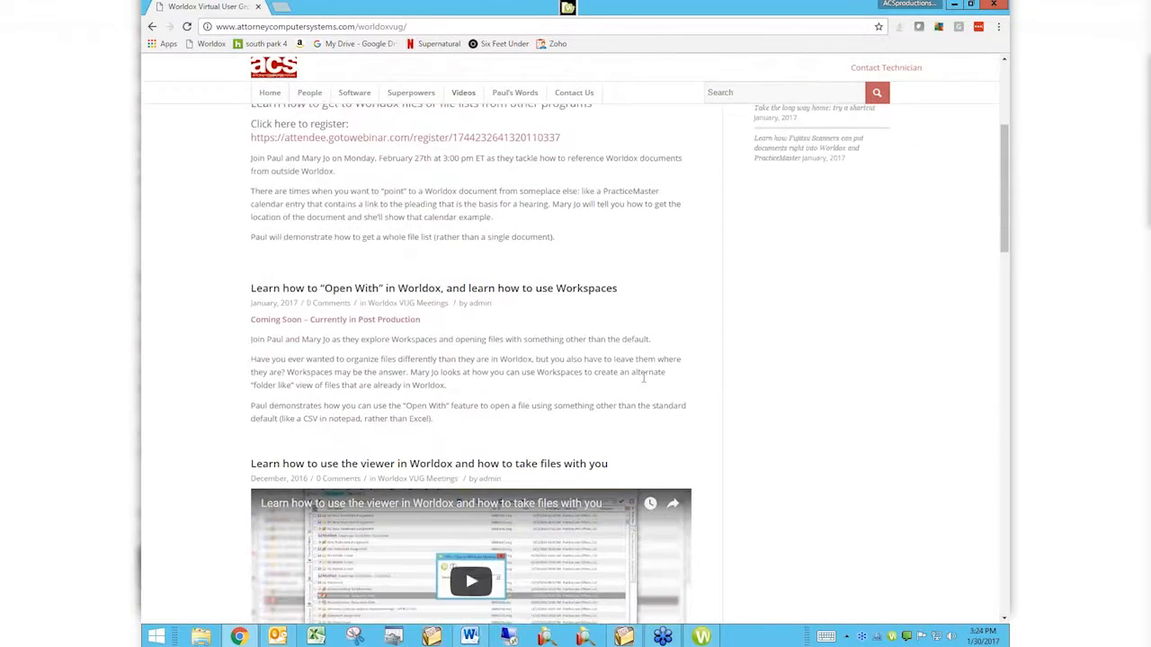
scroll(643, 378, down, 1)
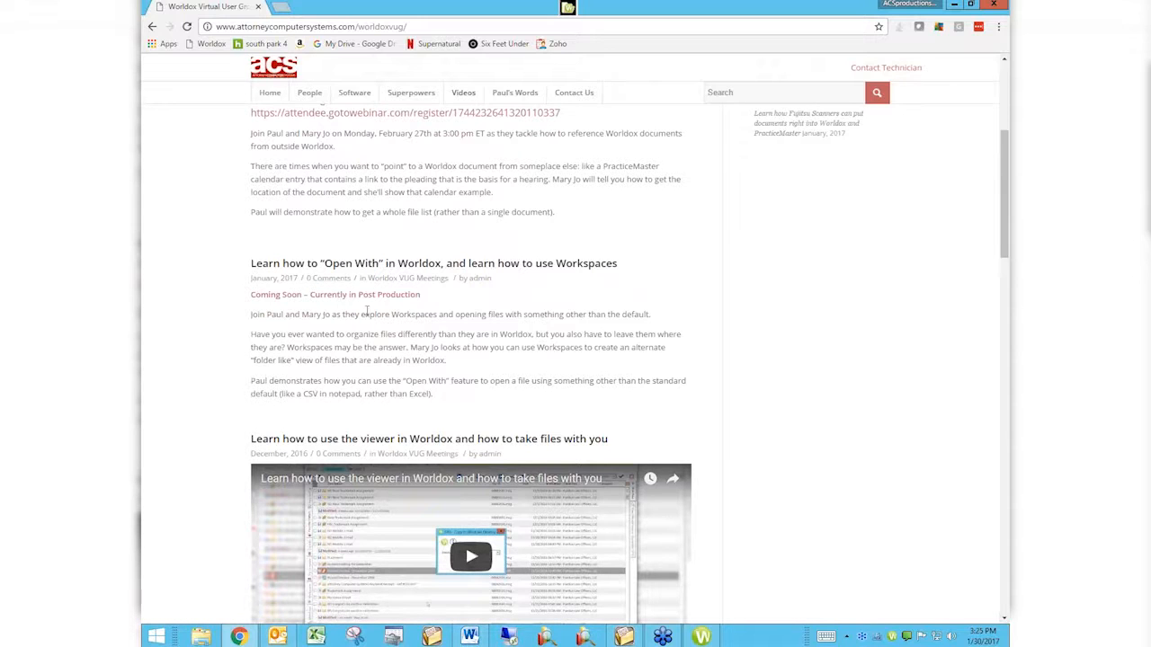
scroll(737, 417, down, 3)
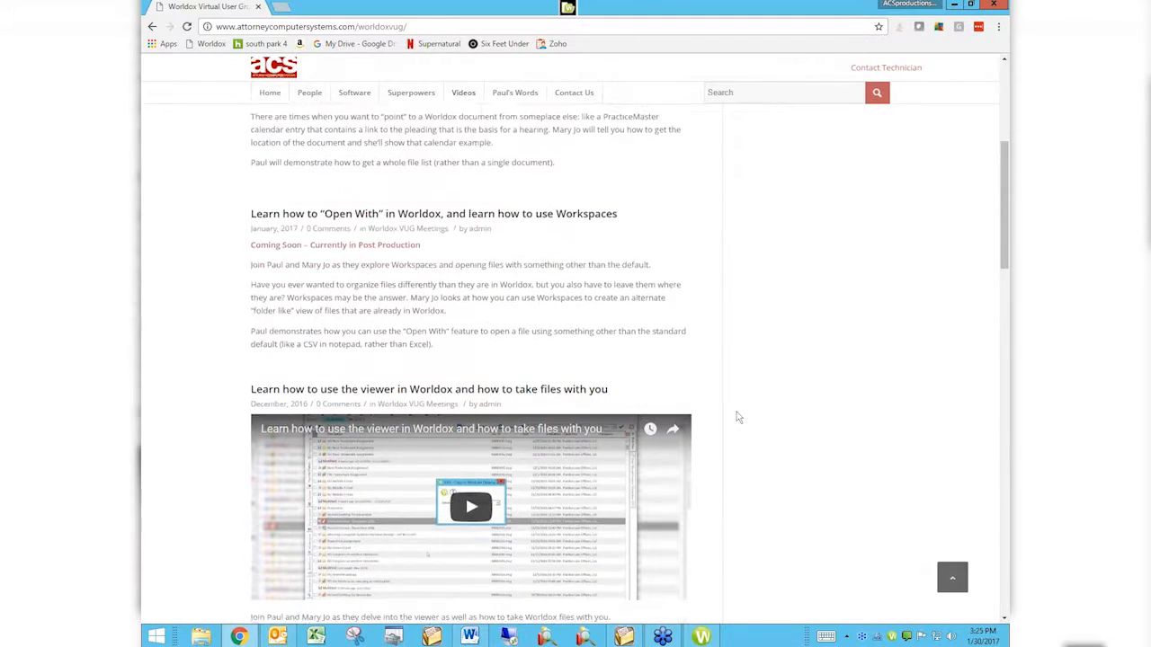
scroll(738, 417, down, 1)
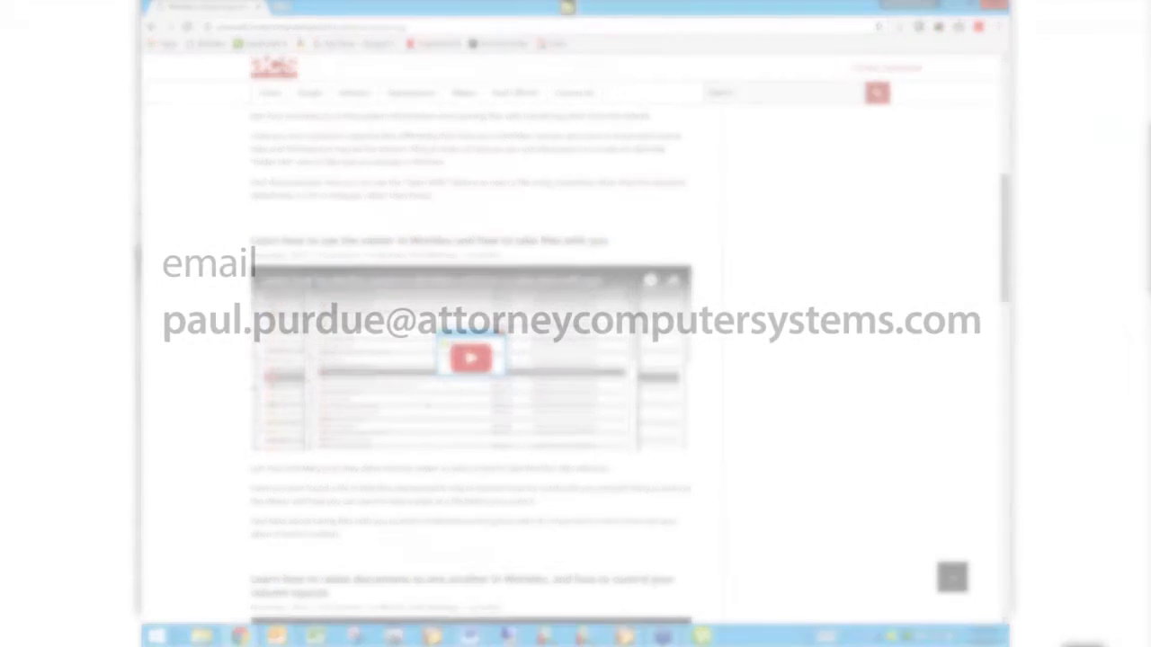
scroll(773, 402, down, 8)
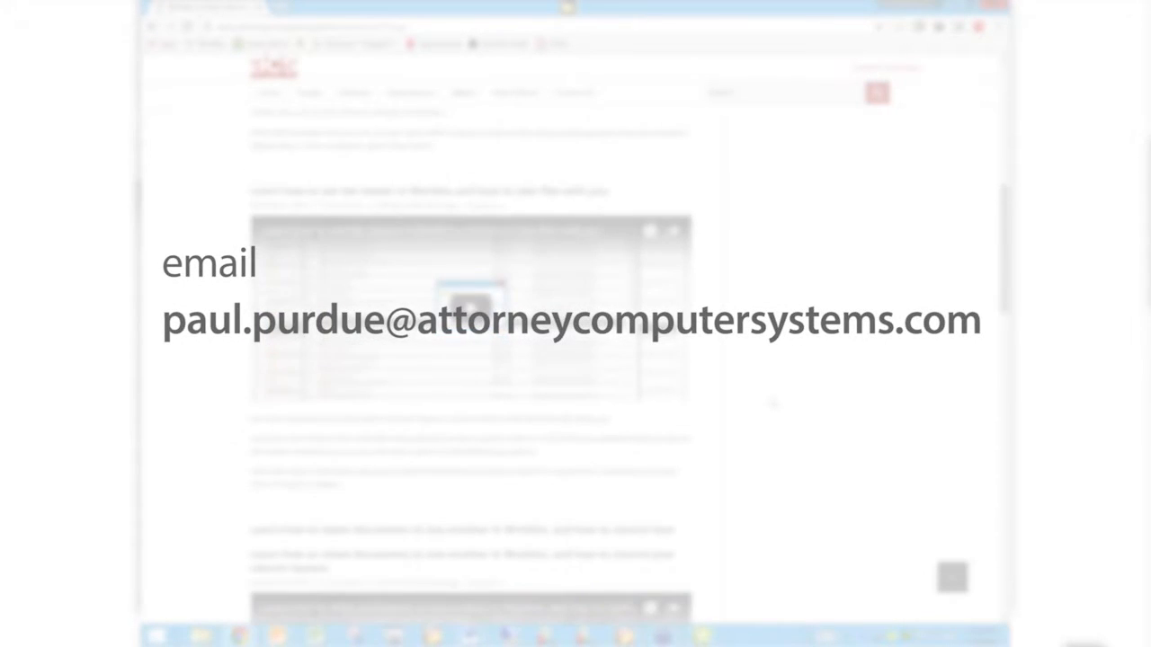
scroll(773, 402, down, 12)
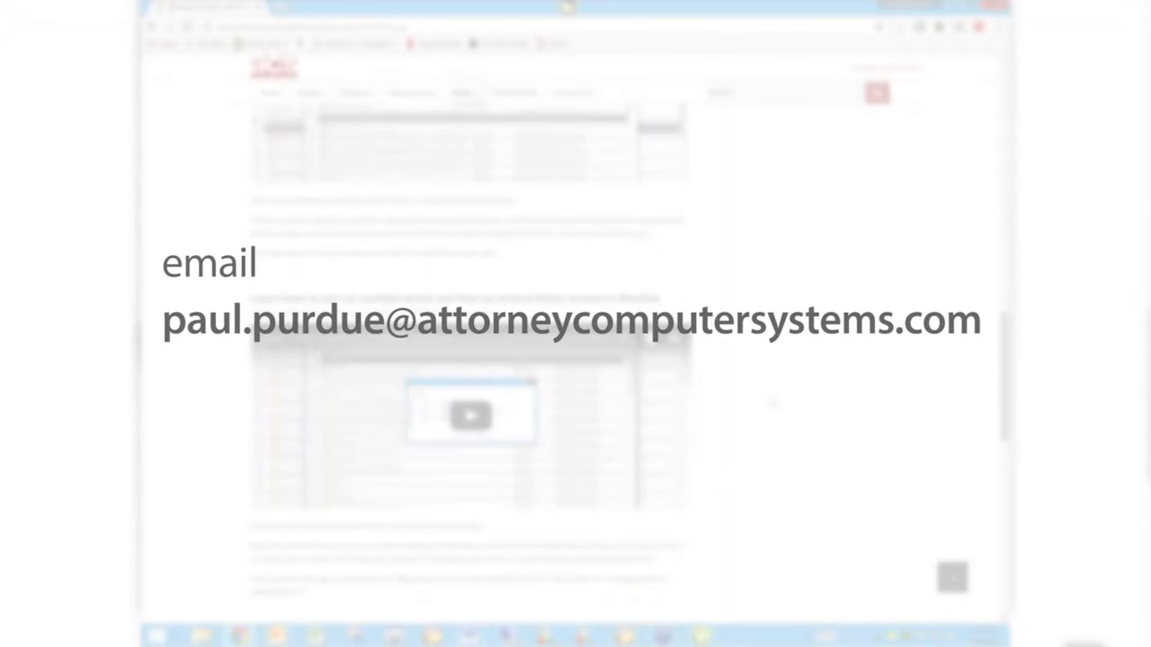
scroll(773, 402, down, 12)
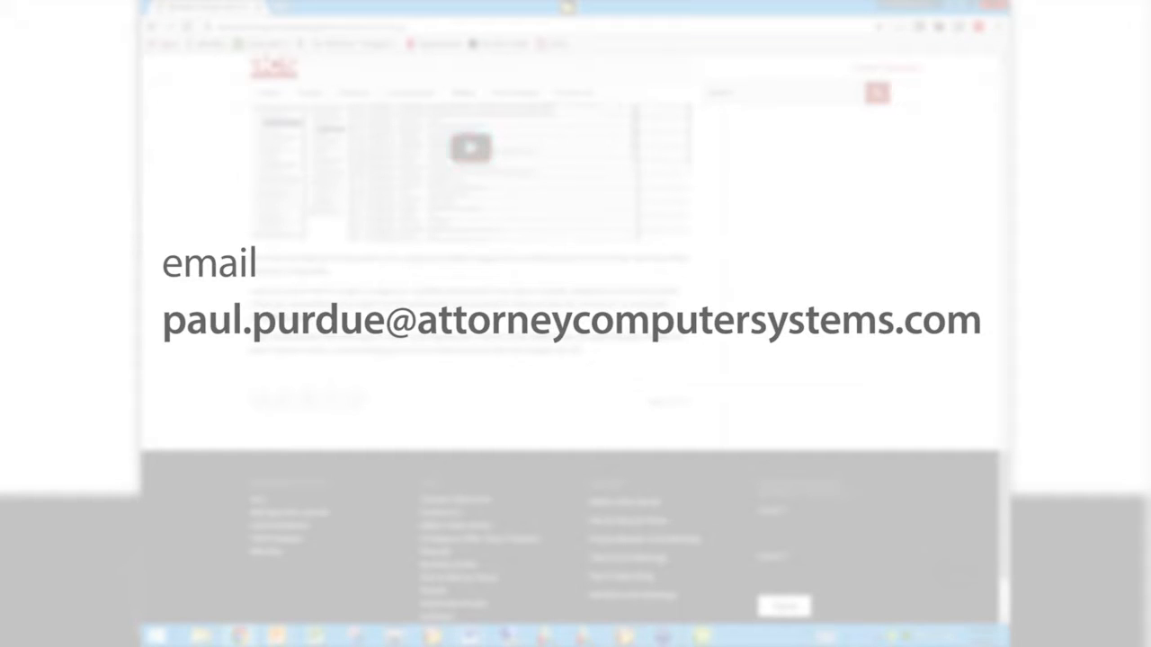
mouse_move(467, 94)
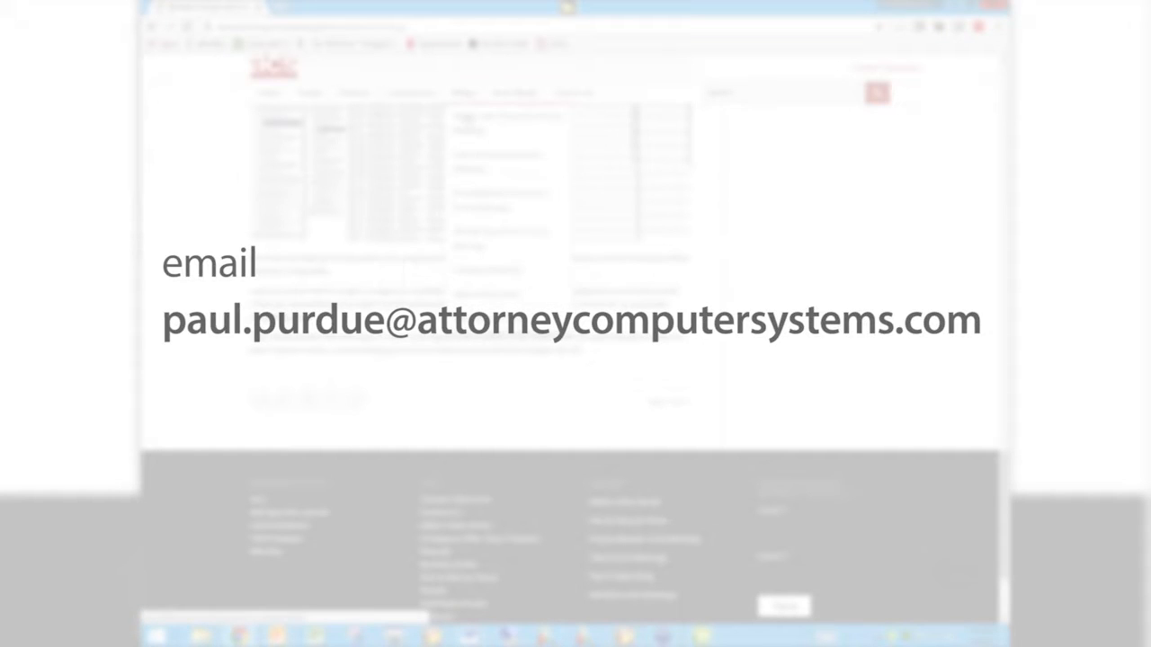